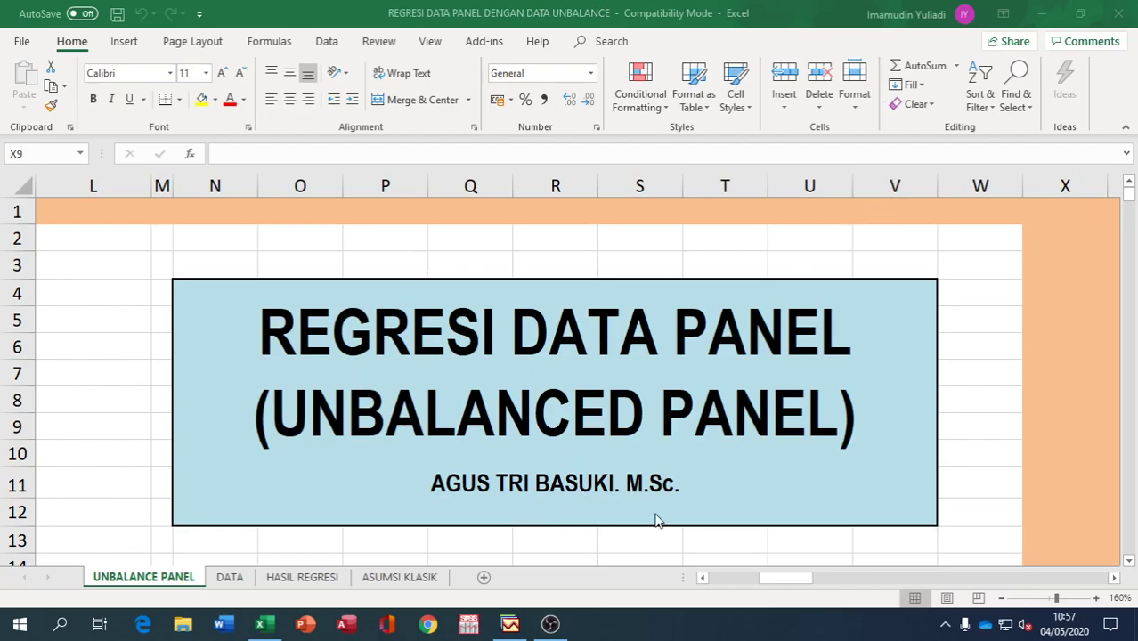
# Read the notes on the Common, Fixed and Random Effect models and the Chow, Hausman and Lagrange Multiplier tests
pyautogui.click(807, 586)
pyautogui.moveTo(771, 585); pyautogui.dragTo(717, 582)
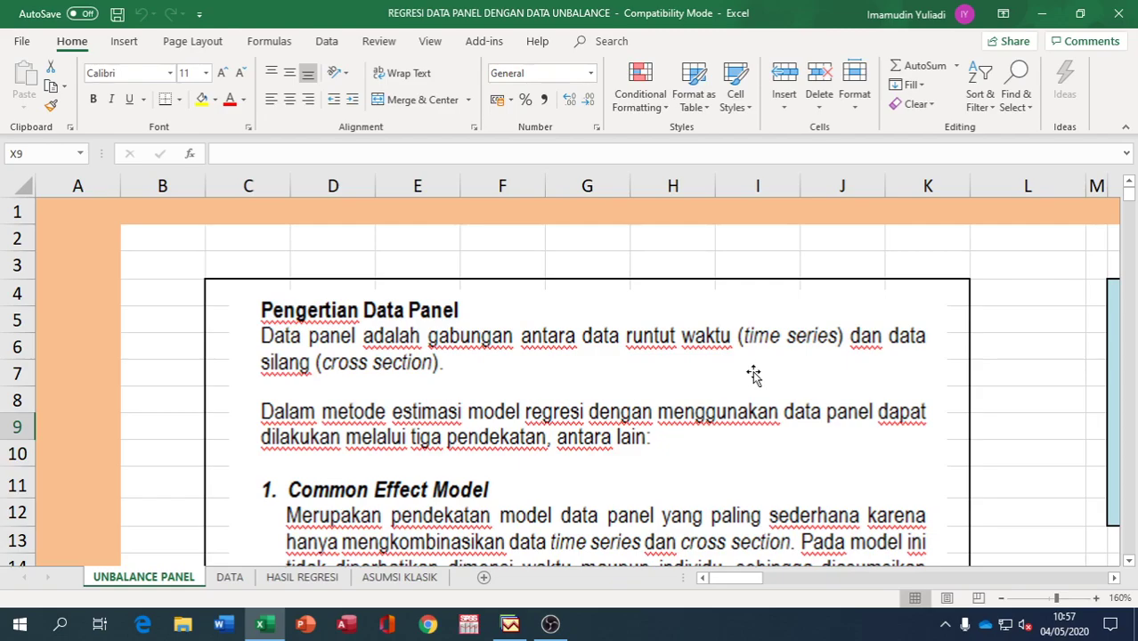
pyautogui.scroll(-2, 721, 408)
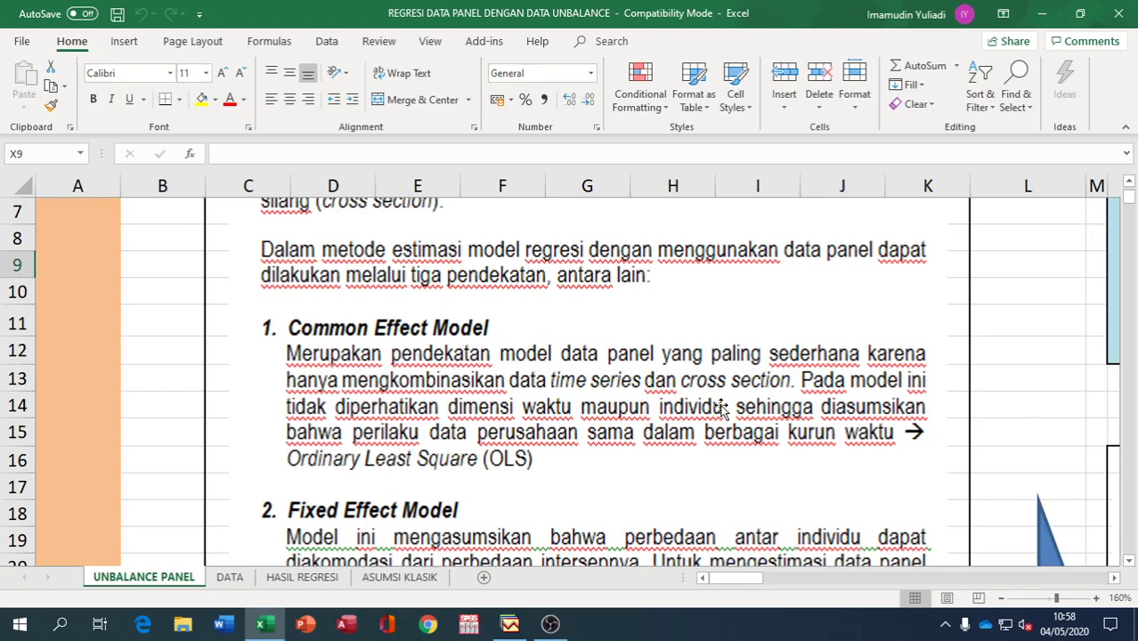
pyautogui.scroll(-2, 595, 329)
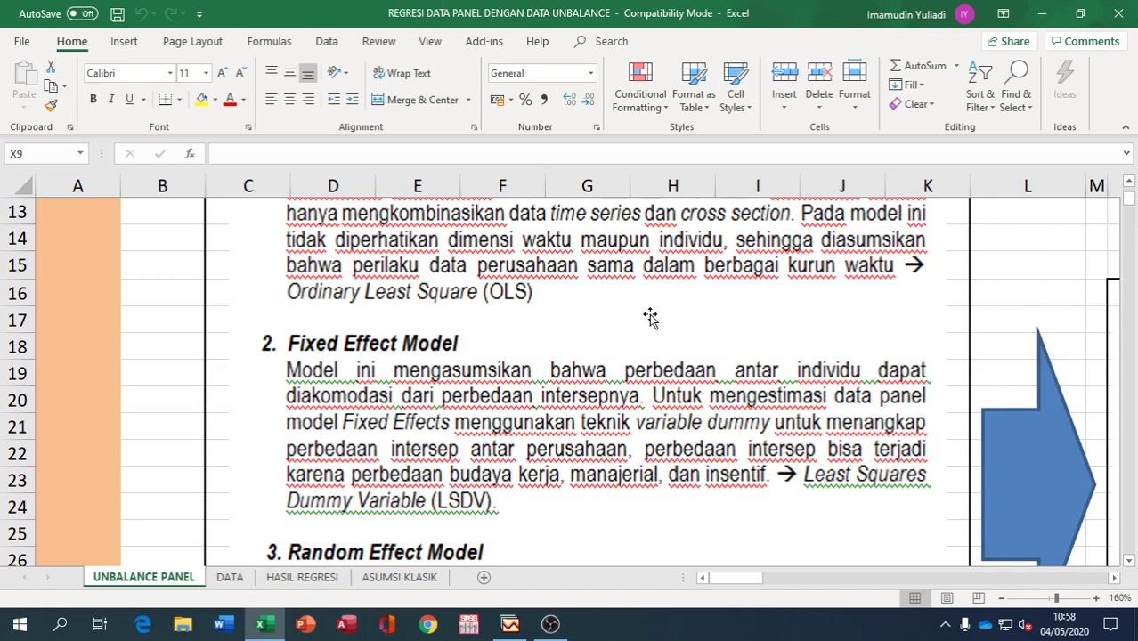
pyautogui.scroll(-1, 647, 313)
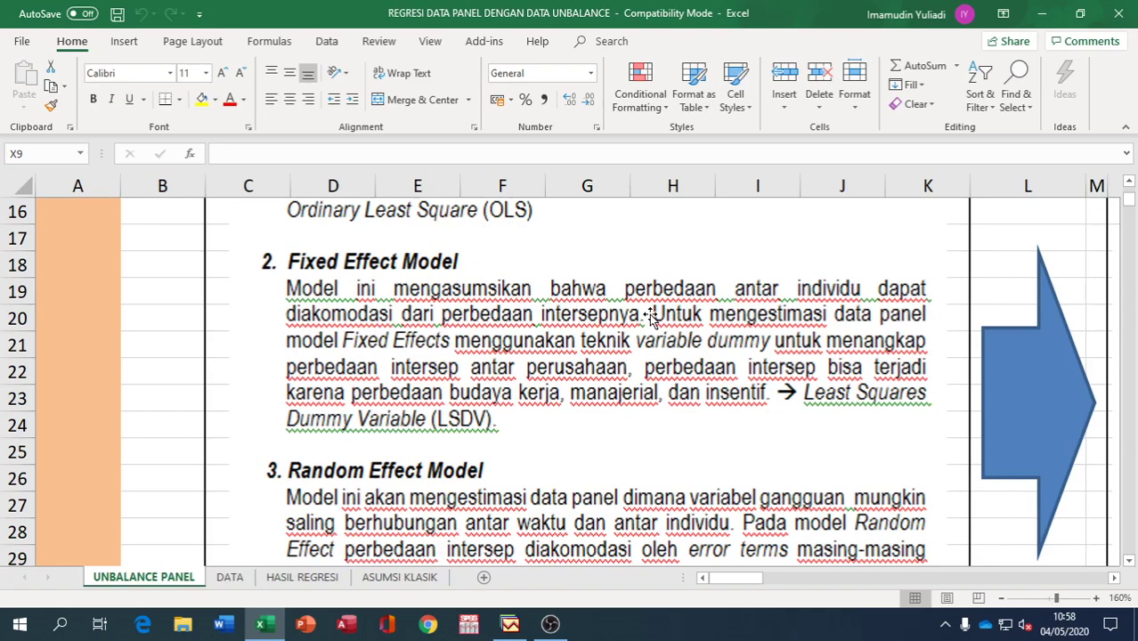
pyautogui.scroll(-2, 658, 321)
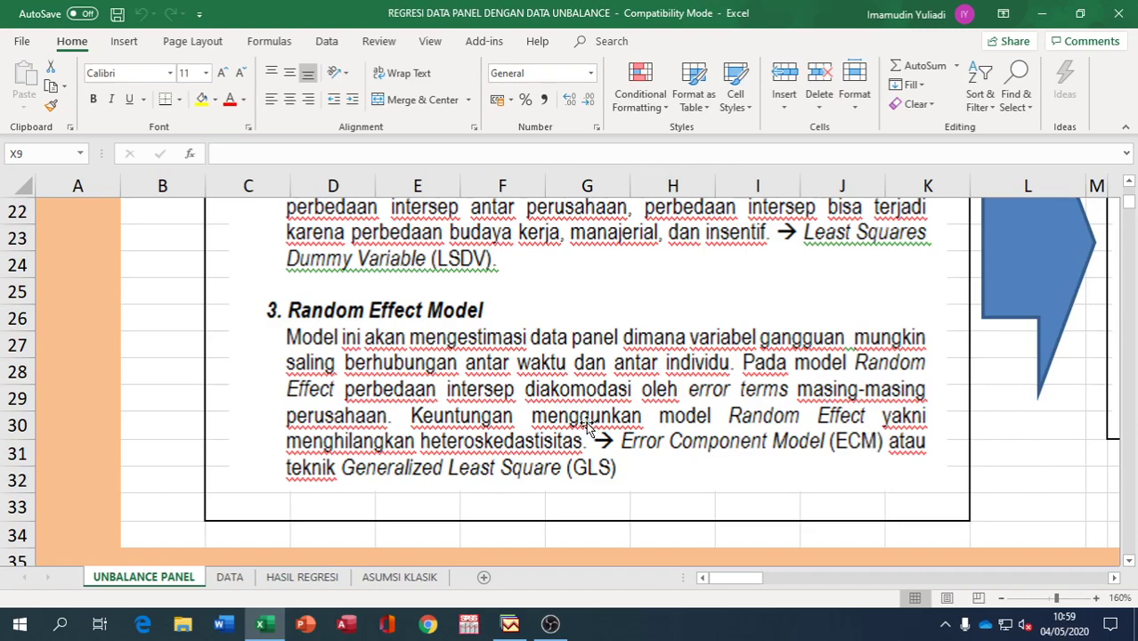
pyautogui.scroll(5, 586, 425)
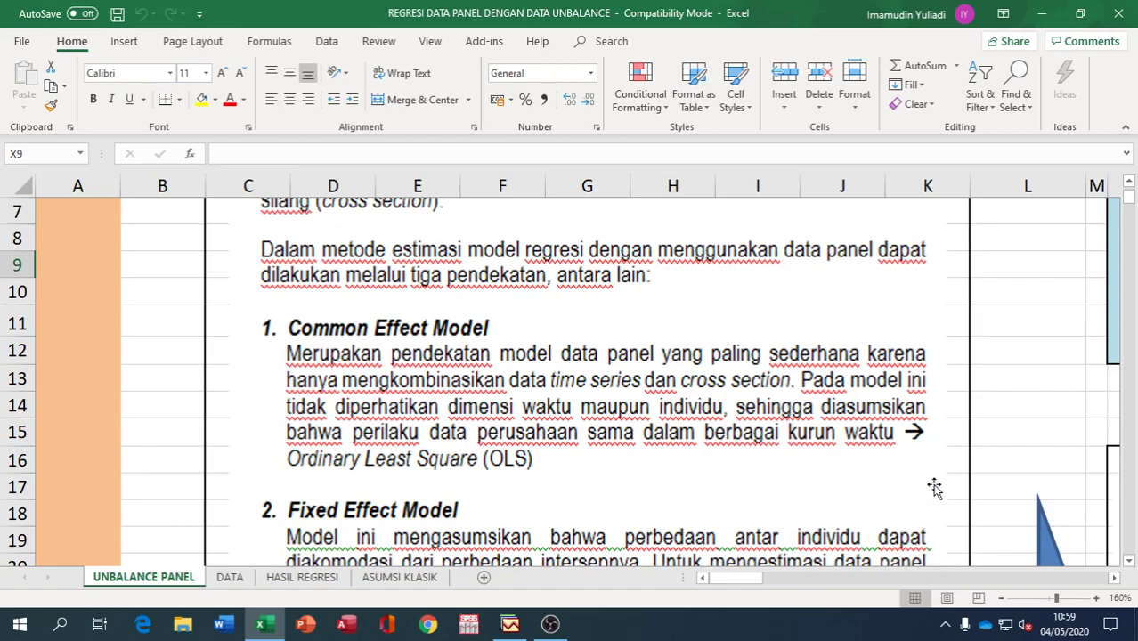
pyautogui.scroll(-2, 934, 485)
pyautogui.scroll(-1, 935, 485)
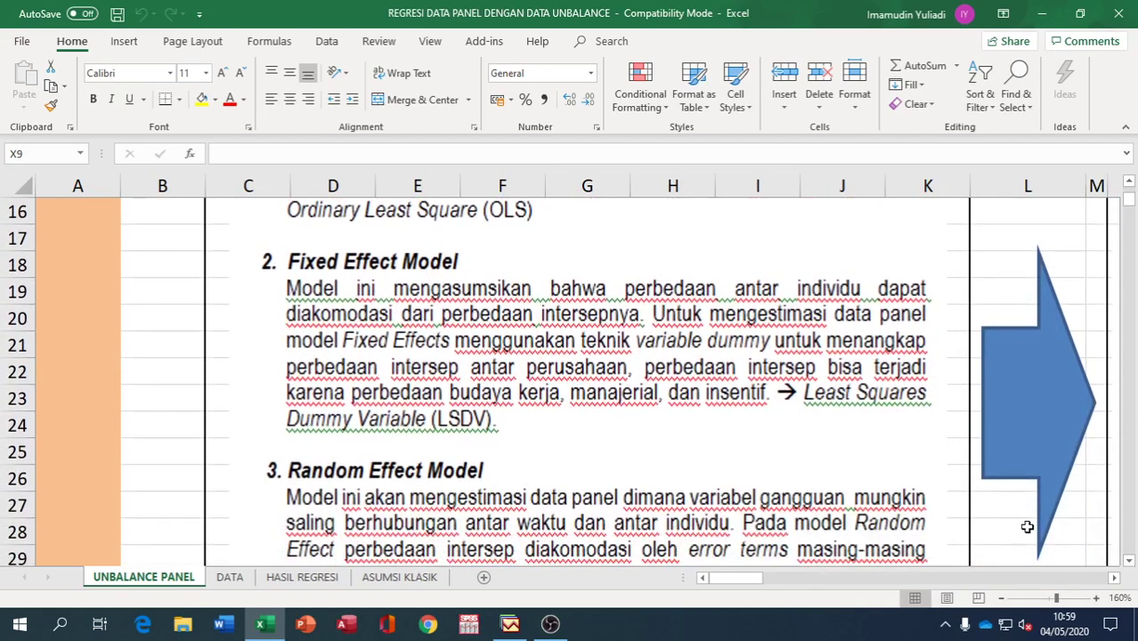
pyautogui.hscroll(10, 1113, 580)
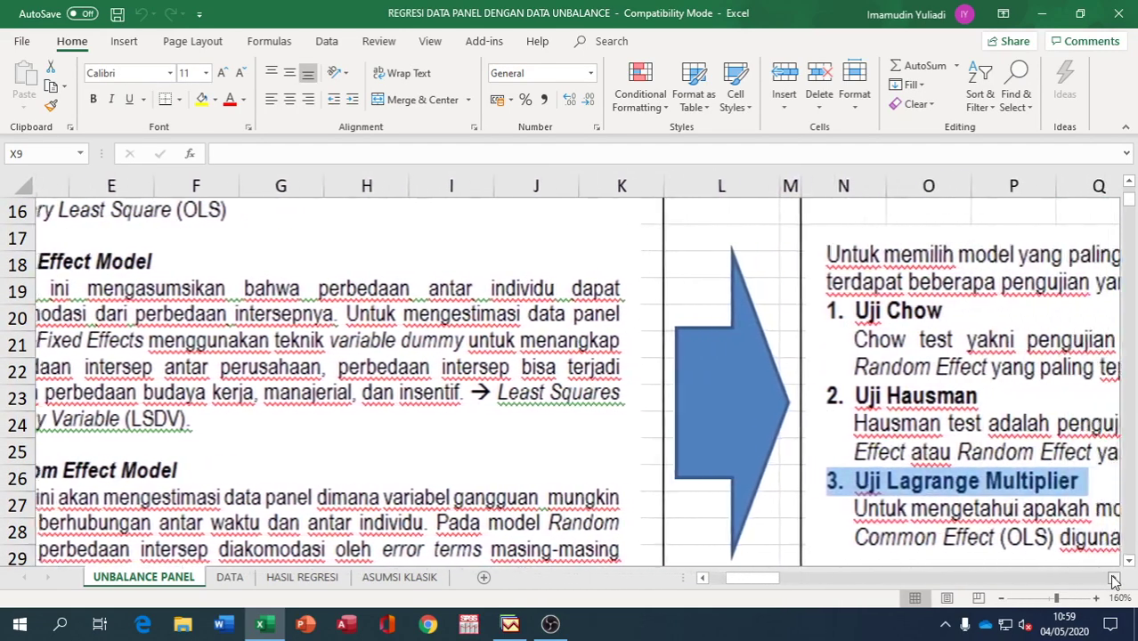
pyautogui.hscroll(2, 1112, 581)
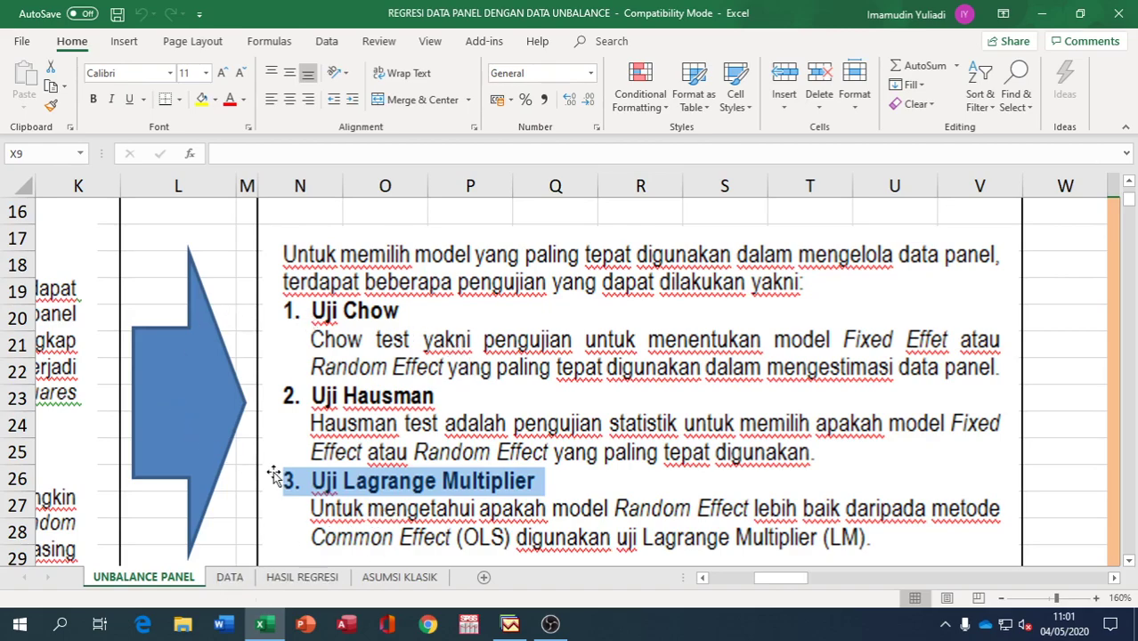
# Examine the DATA sheet's provincial panel table for the yellow-highlighted years with missing observations
pyautogui.click(229, 577)
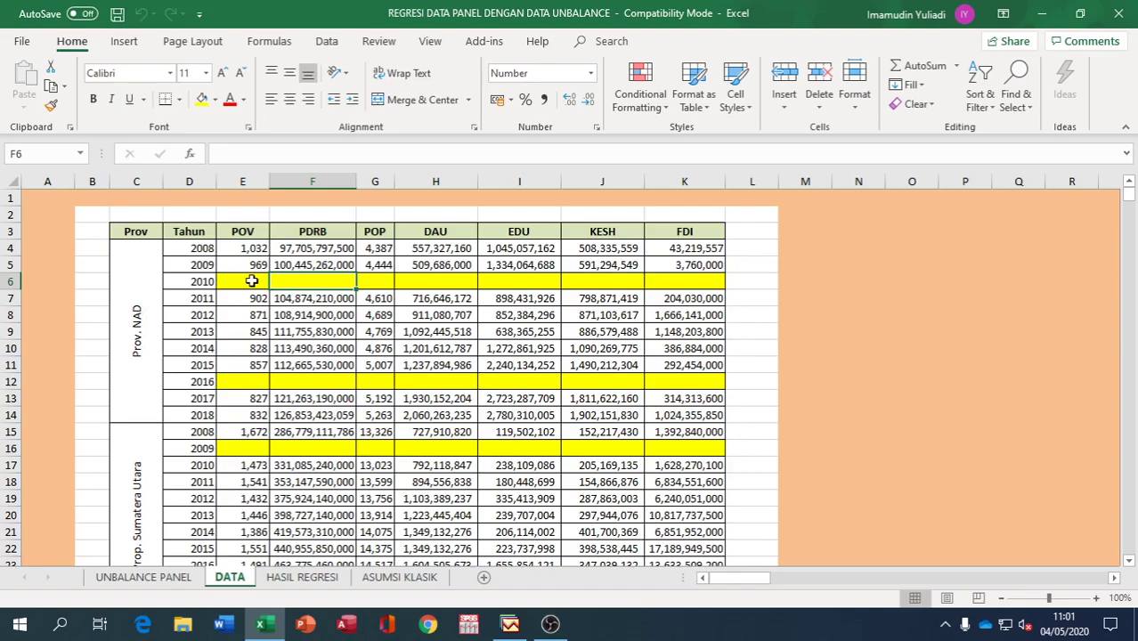
pyautogui.scroll(-2, 236, 278)
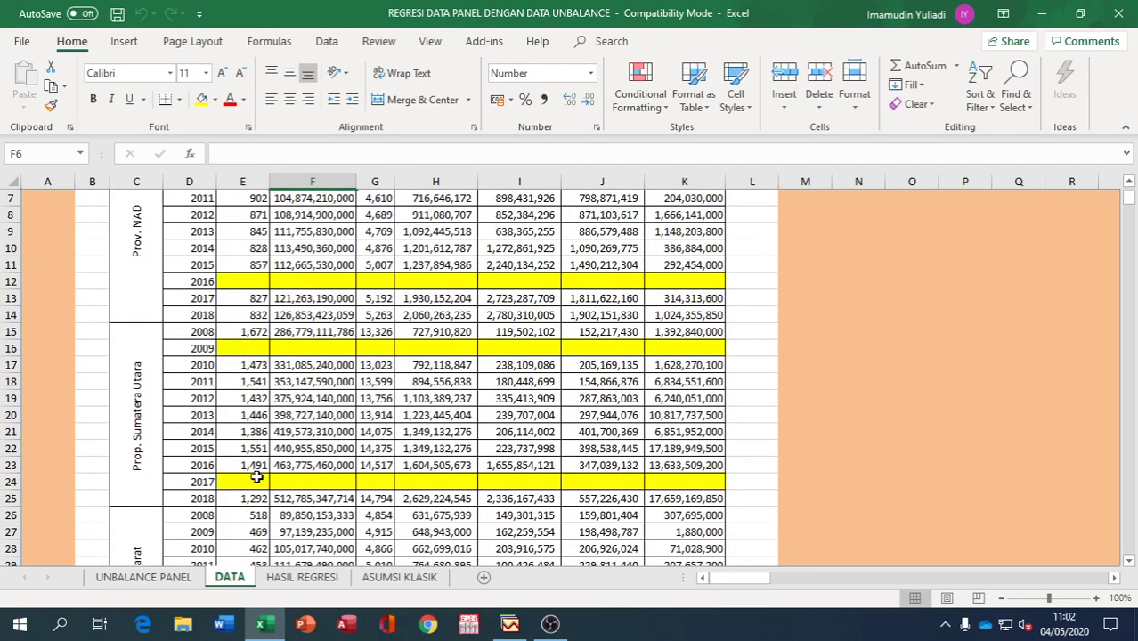
pyautogui.scroll(-3, 255, 476)
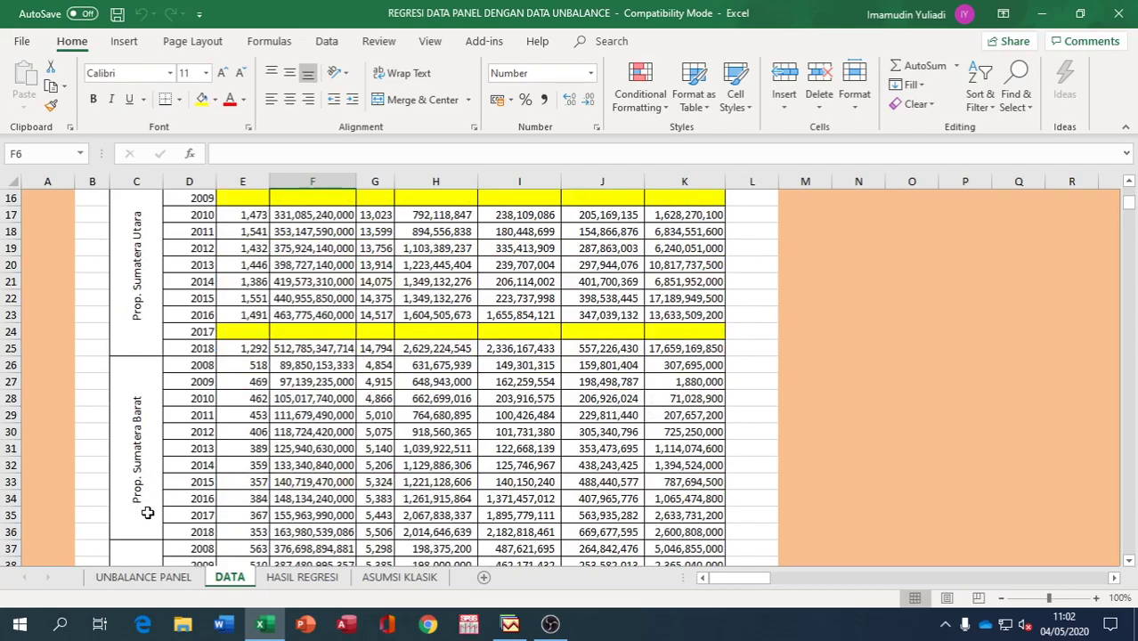
pyautogui.scroll(-5, 147, 513)
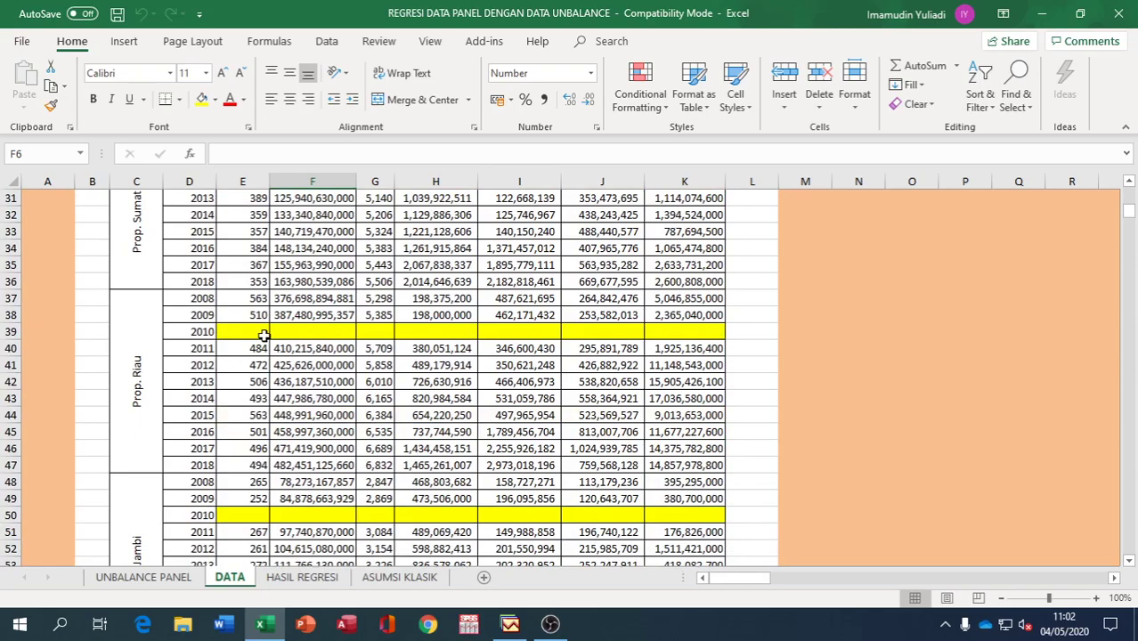
pyautogui.scroll(-3, 263, 335)
pyautogui.scroll(-1, 248, 374)
pyautogui.scroll(-3, 253, 419)
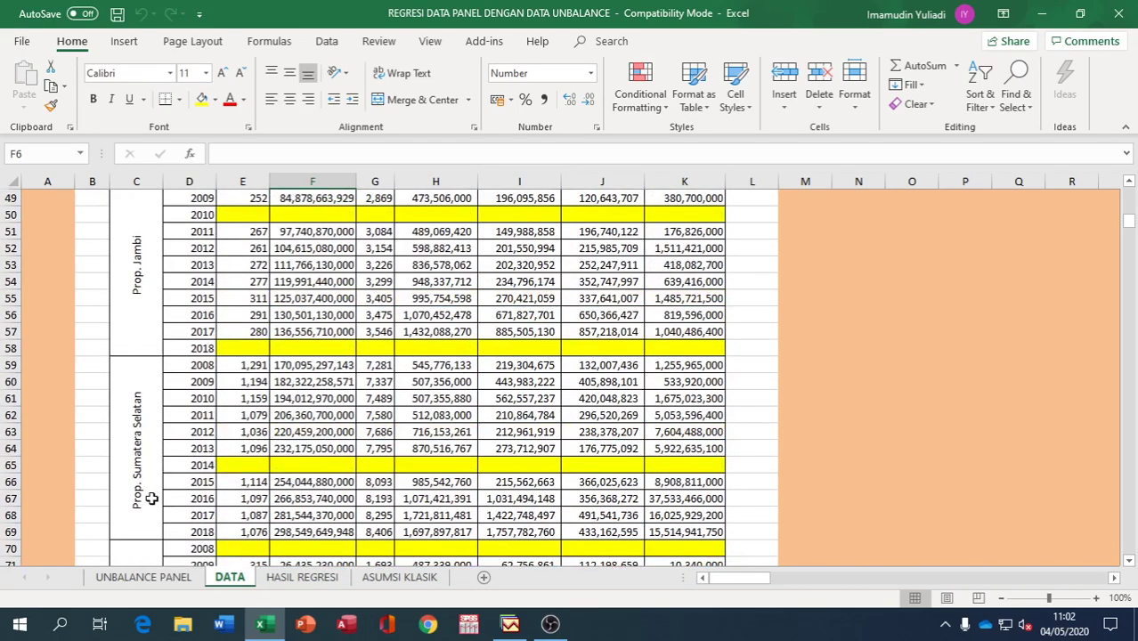
pyautogui.scroll(-4, 239, 468)
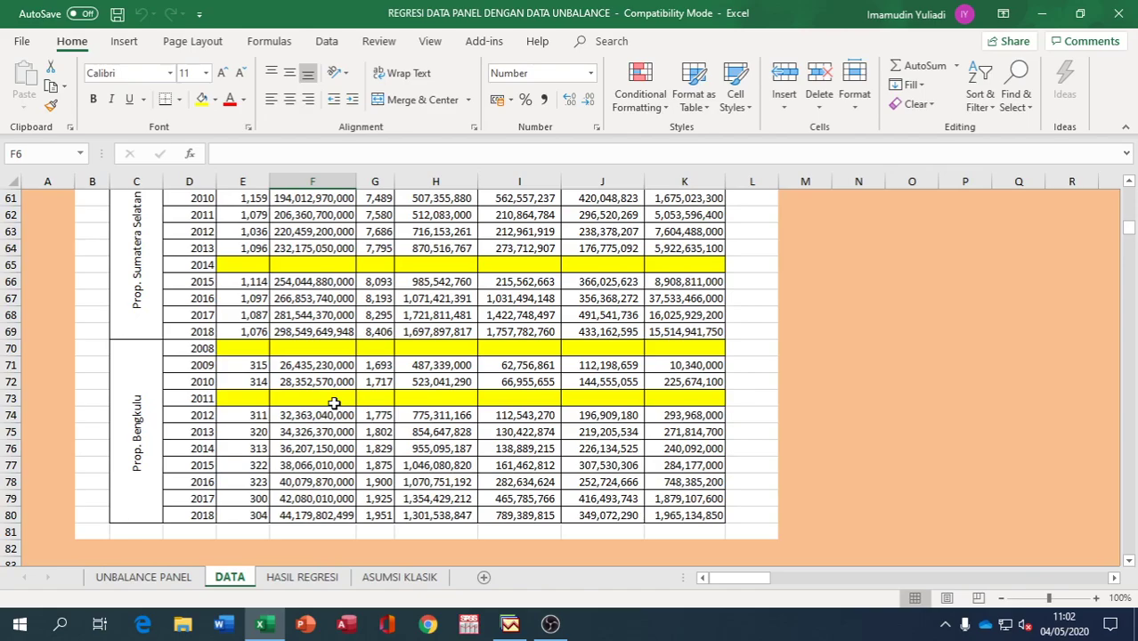
pyautogui.scroll(18, 334, 403)
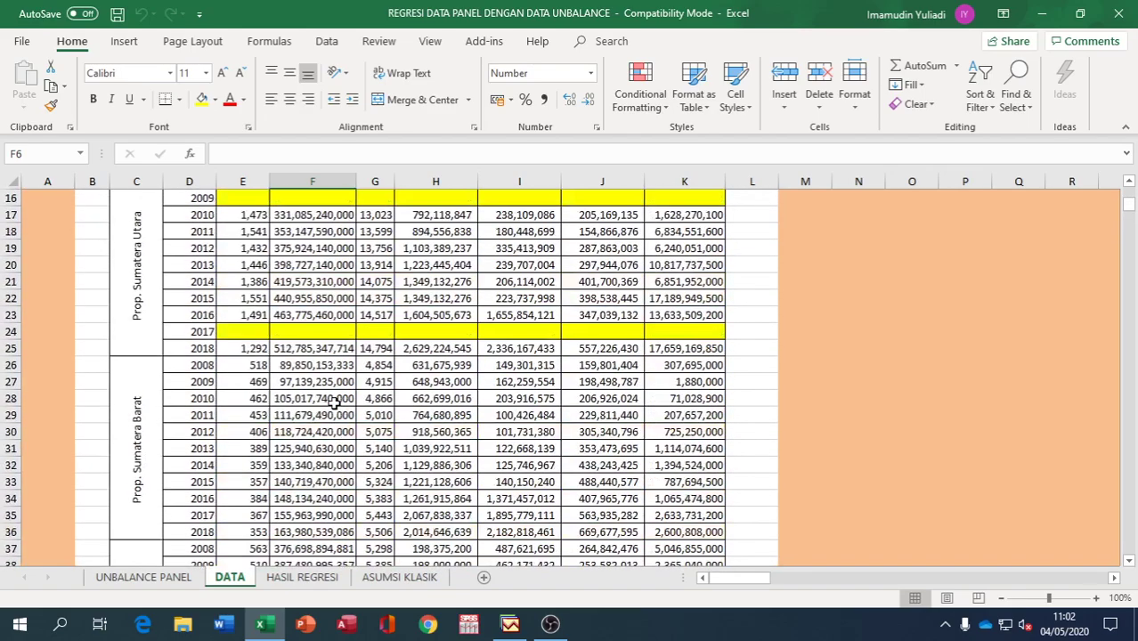
pyautogui.scroll(2, 334, 404)
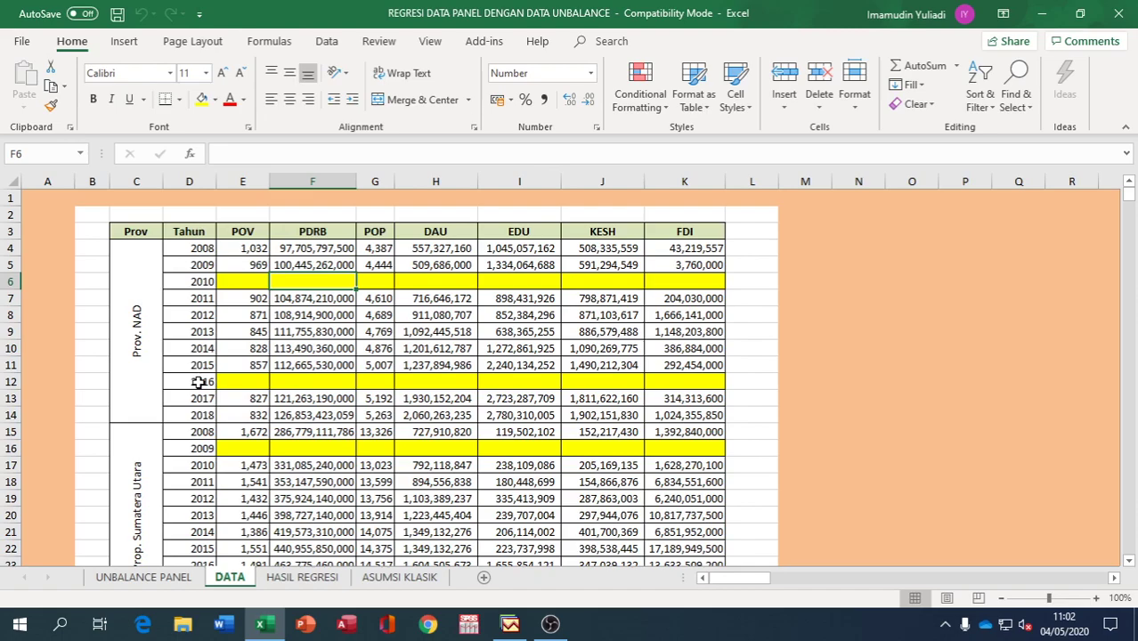
# Go through the province cells from Prov. NAD to Prop. Bengkulu to count the cross sections
pyautogui.click(142, 271)
pyautogui.press('Down')
pyautogui.press('Down')
pyautogui.press('Down')
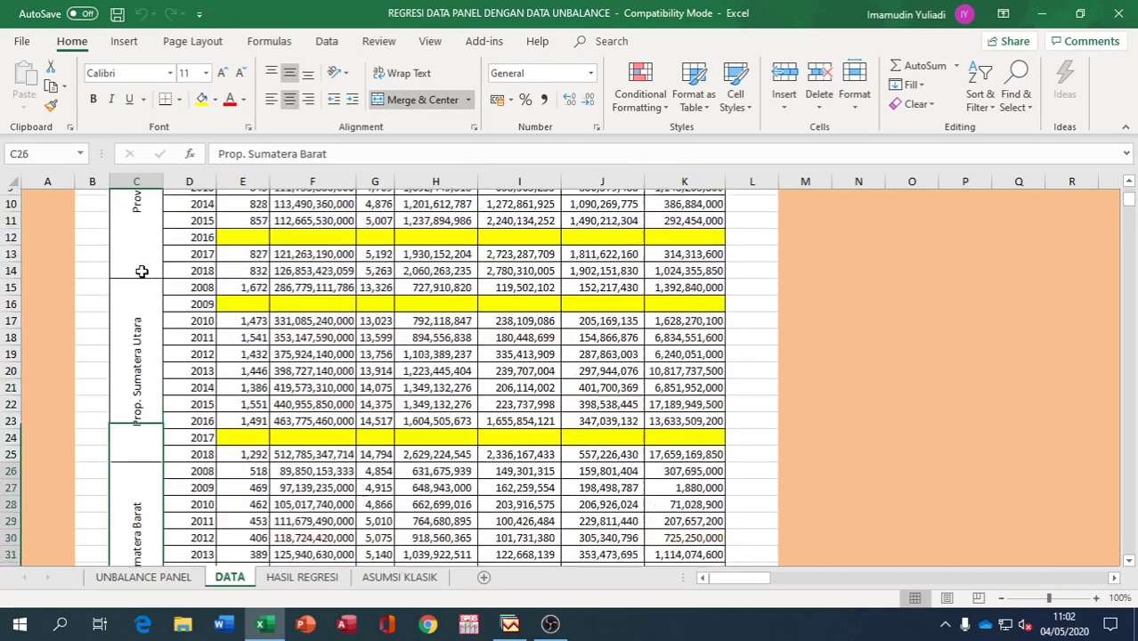
pyautogui.press('Down')
pyautogui.press('Down')
pyautogui.press('Down')
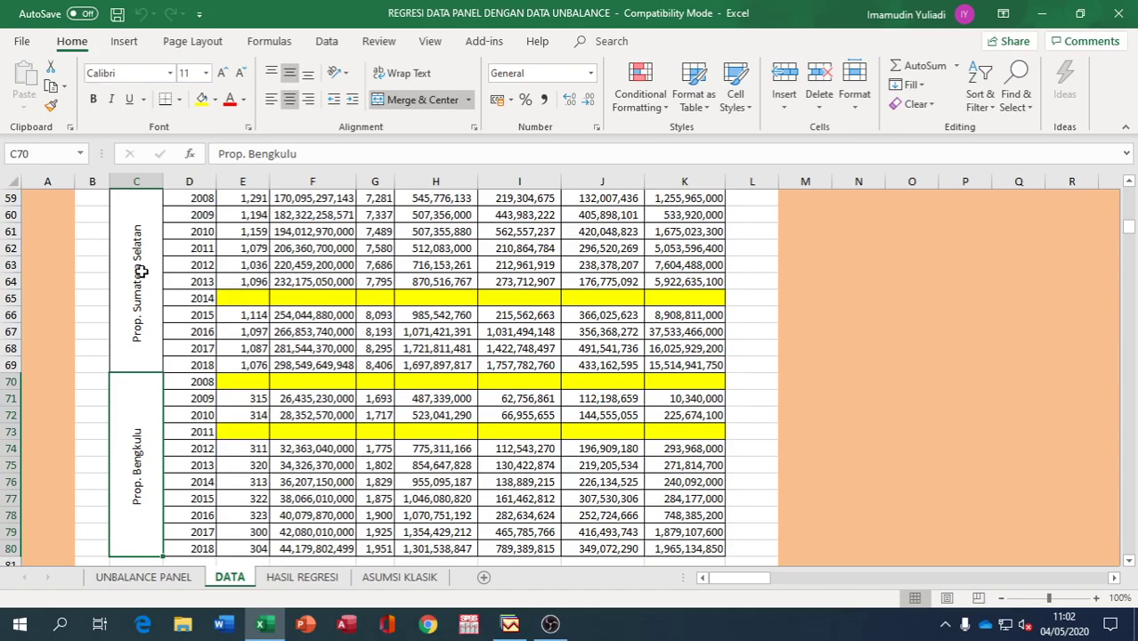
pyautogui.scroll(19, 140, 272)
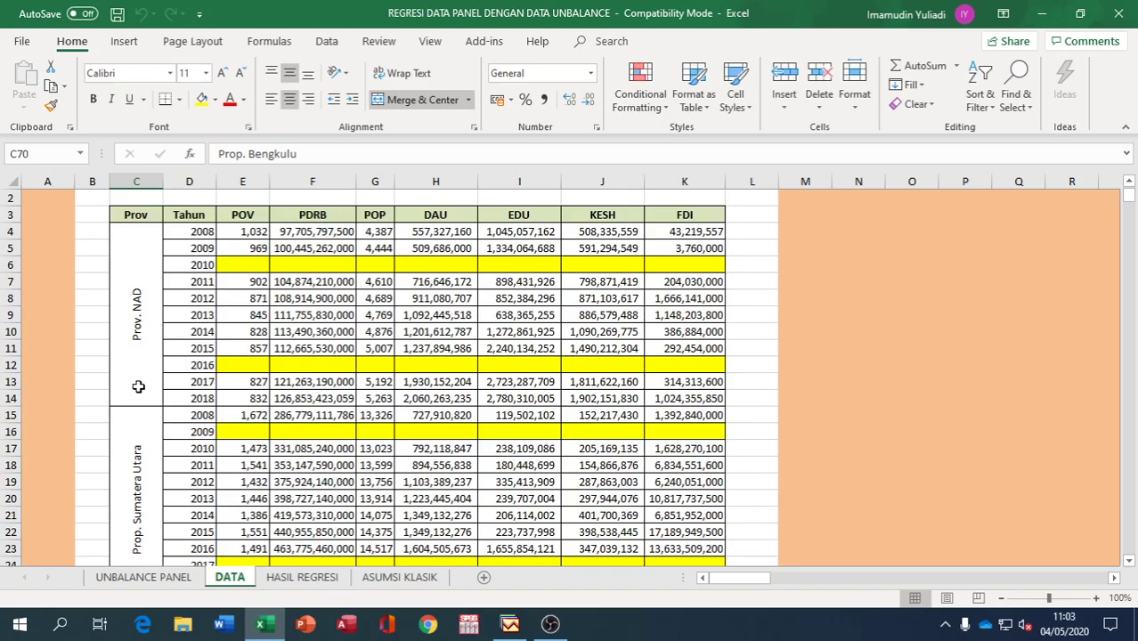
# Copy the values of all variables from POV to FDI for every province and year, range E4:K80
pyautogui.click(252, 232)
pyautogui.moveTo(252, 231); pyautogui.dragTo(693, 381)
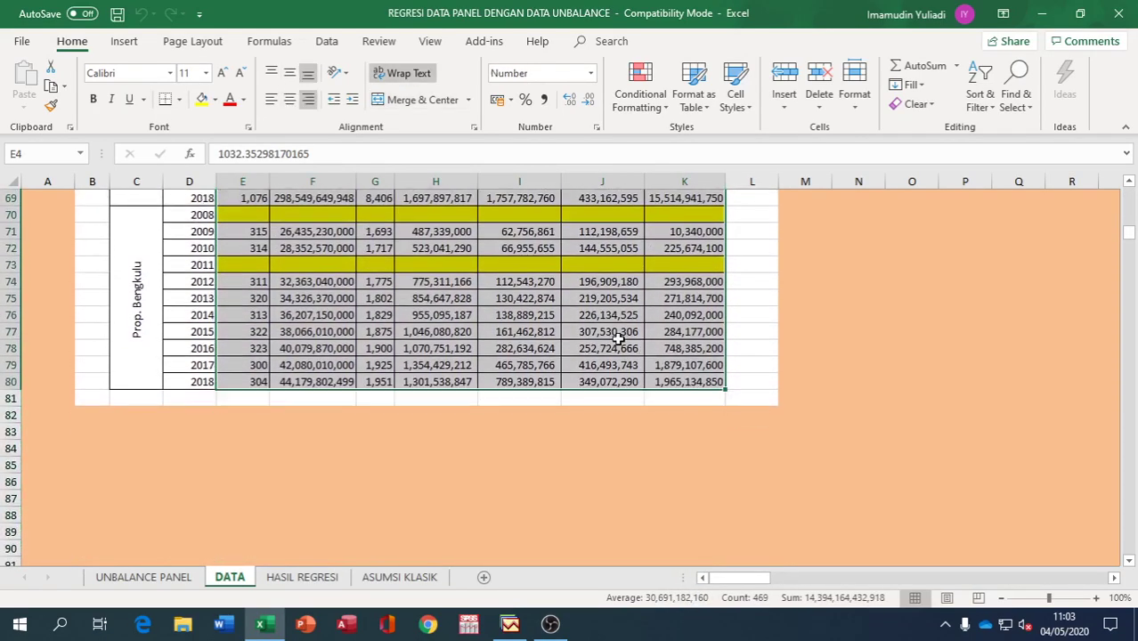
pyautogui.rightClick(535, 291)
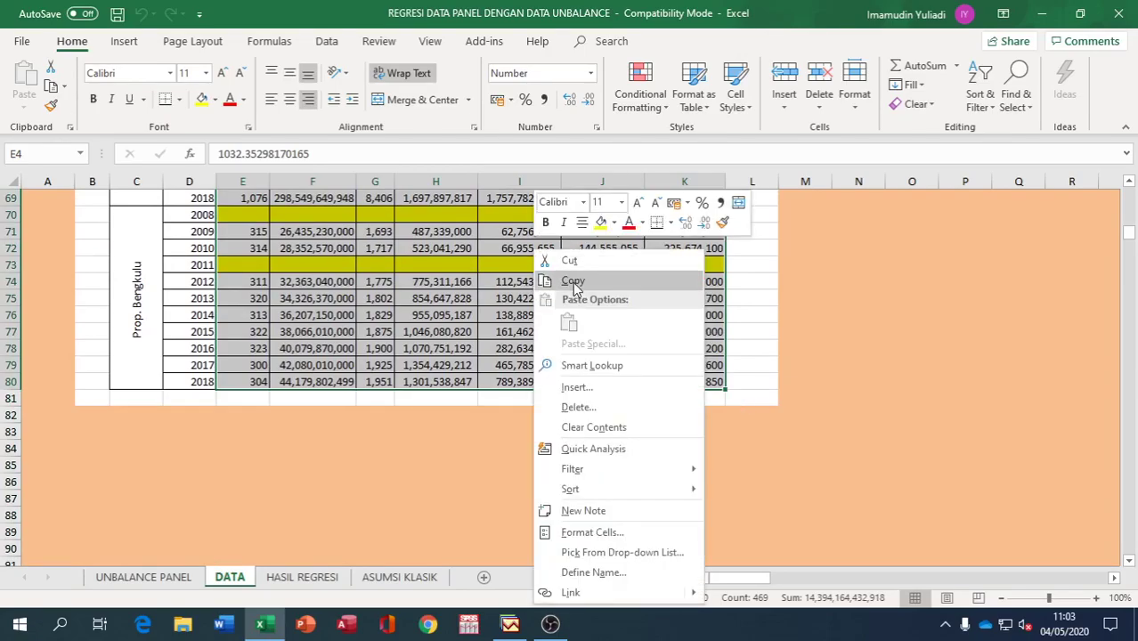
pyautogui.click(570, 280)
pyautogui.scroll(20, 400, 401)
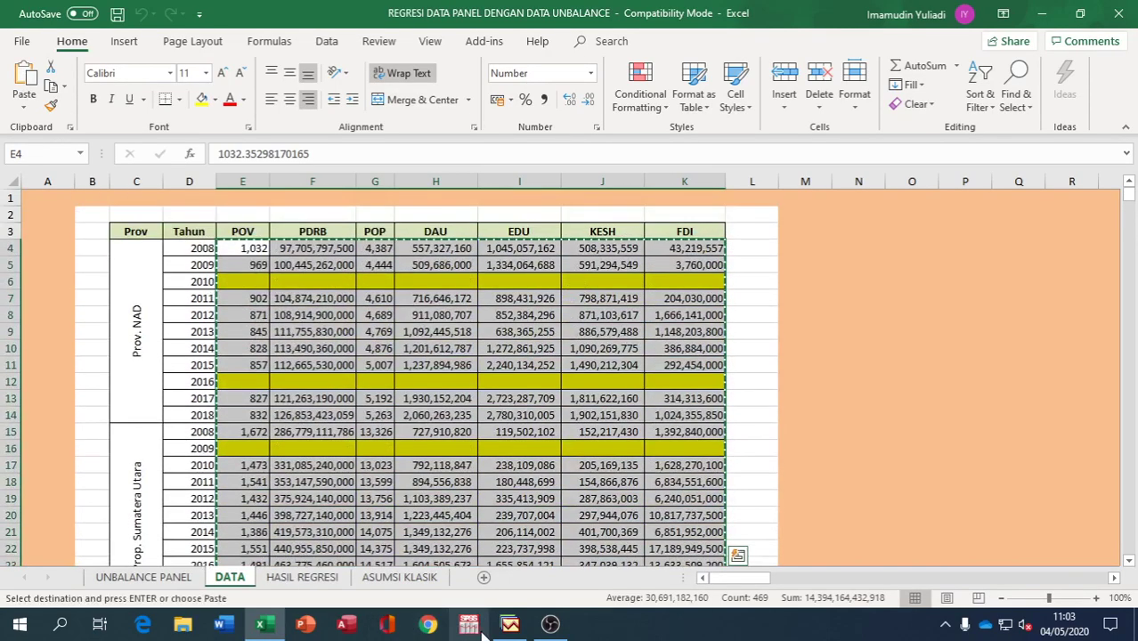
# Switch to EViews and start a new workfile with the Balanced Panel structure type
pyautogui.click(510, 625)
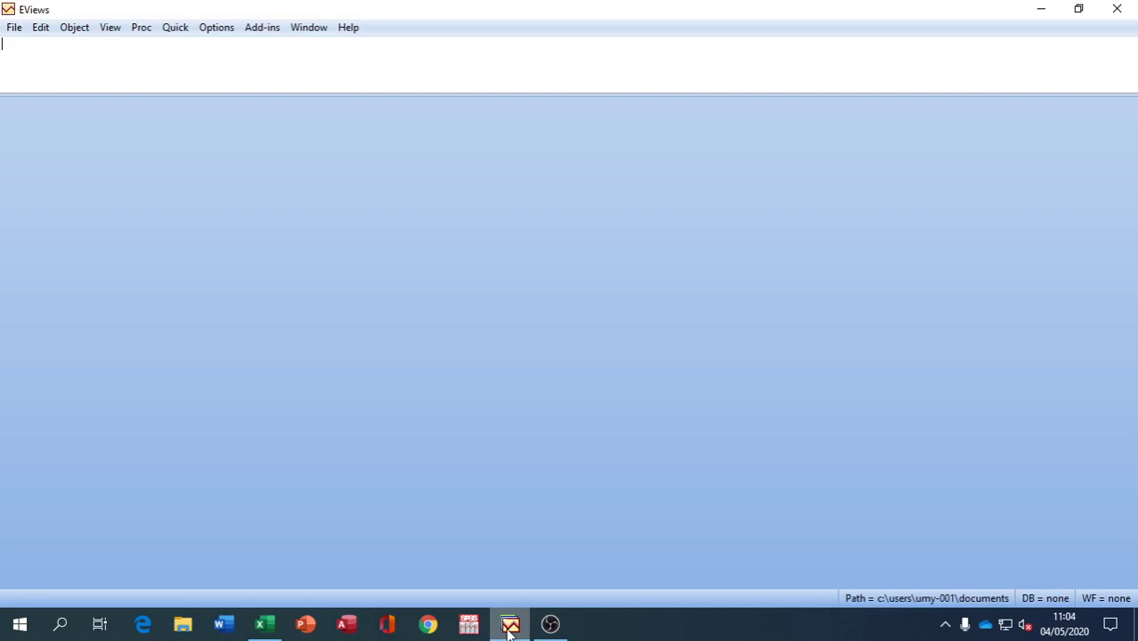
pyautogui.click(13, 26)
pyautogui.moveTo(19, 45)
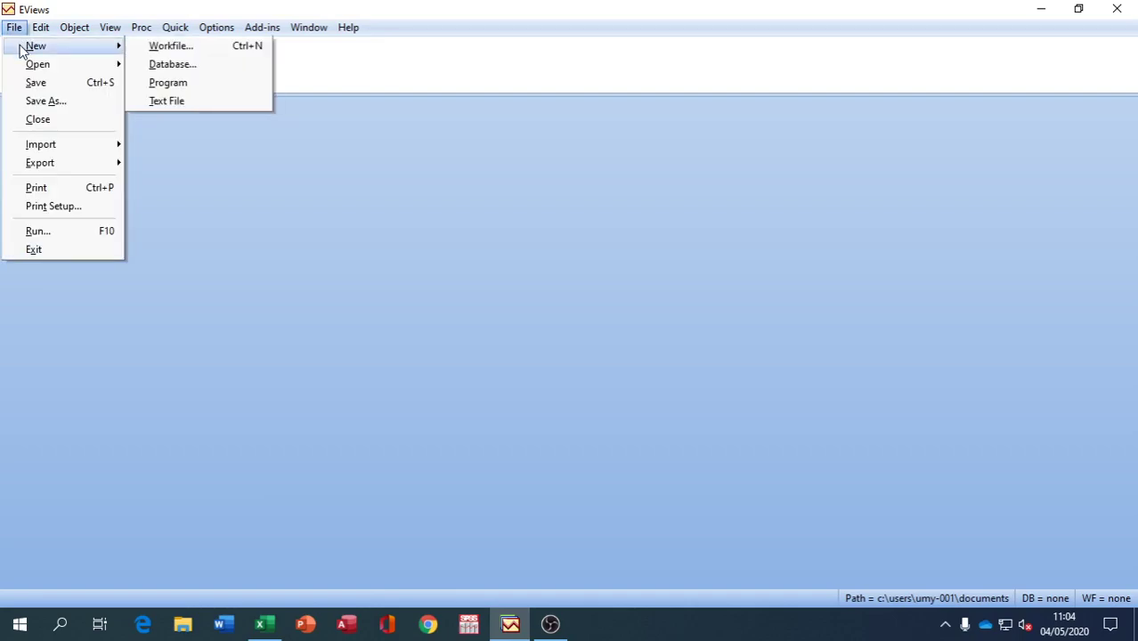
pyautogui.click(156, 49)
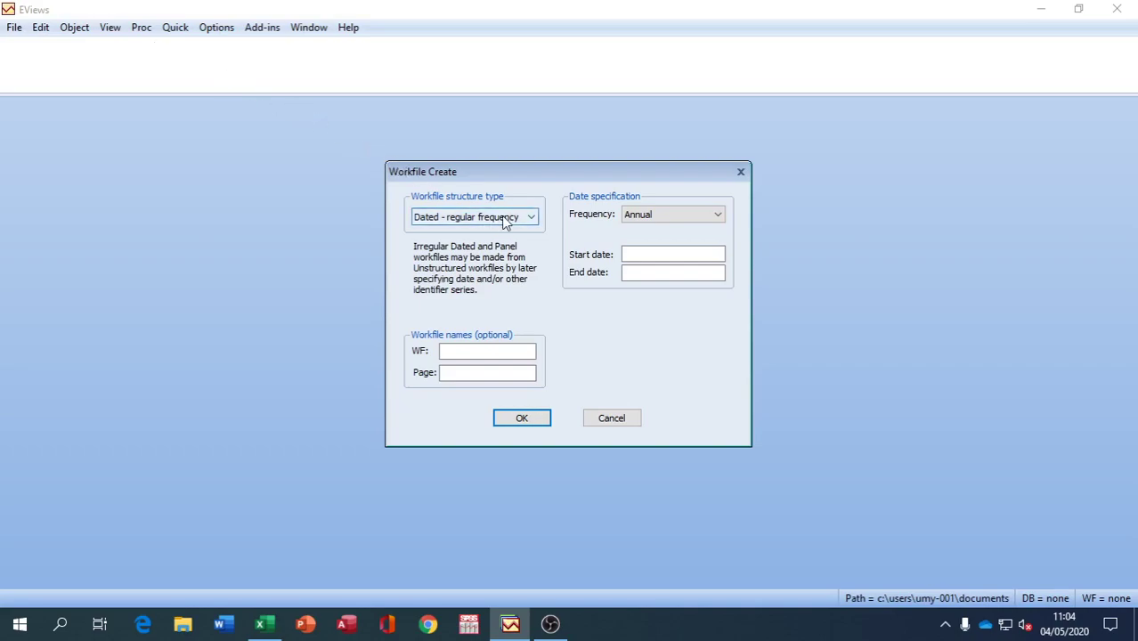
pyautogui.click(530, 219)
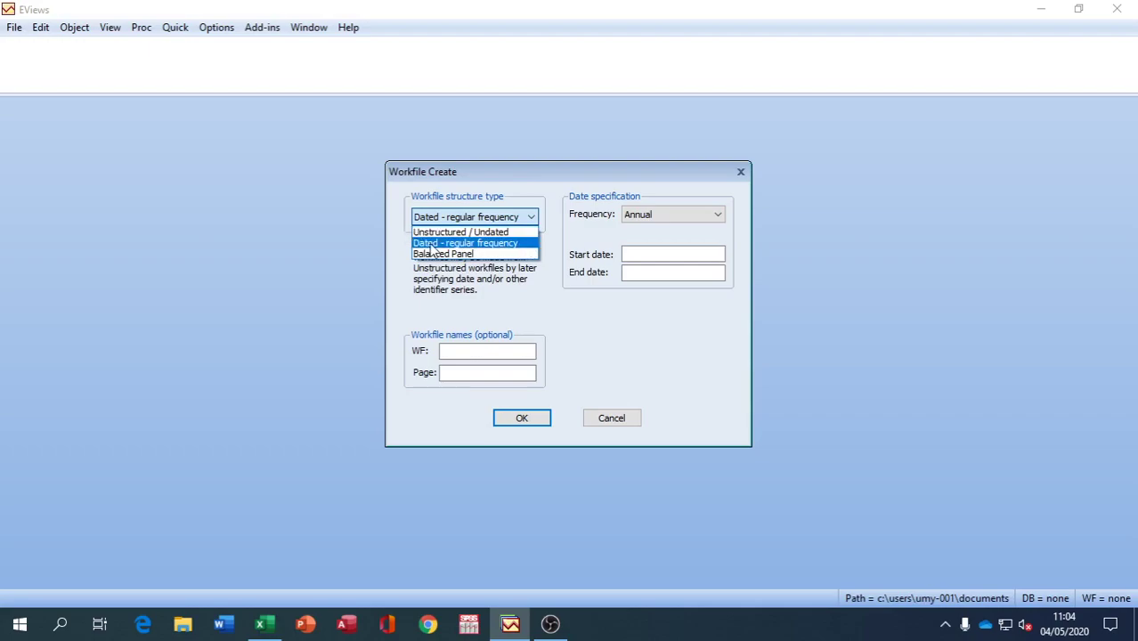
pyautogui.click(478, 256)
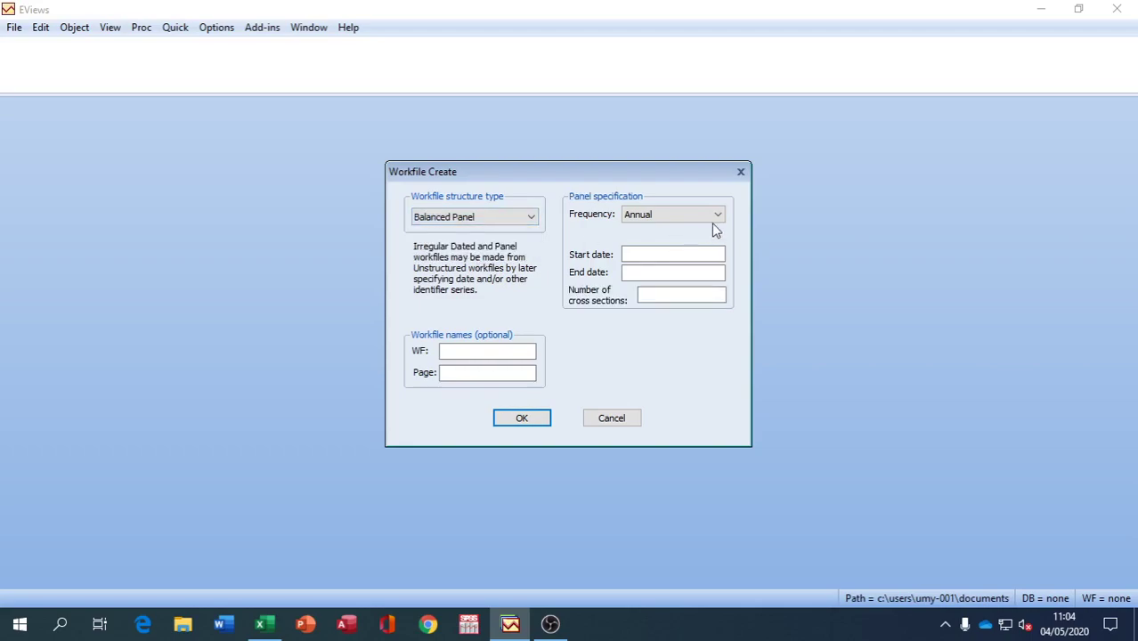
# Set the panel's start date to 2008, end date to 2018 and cross sections to 7, and create the workfile
pyautogui.click(684, 257)
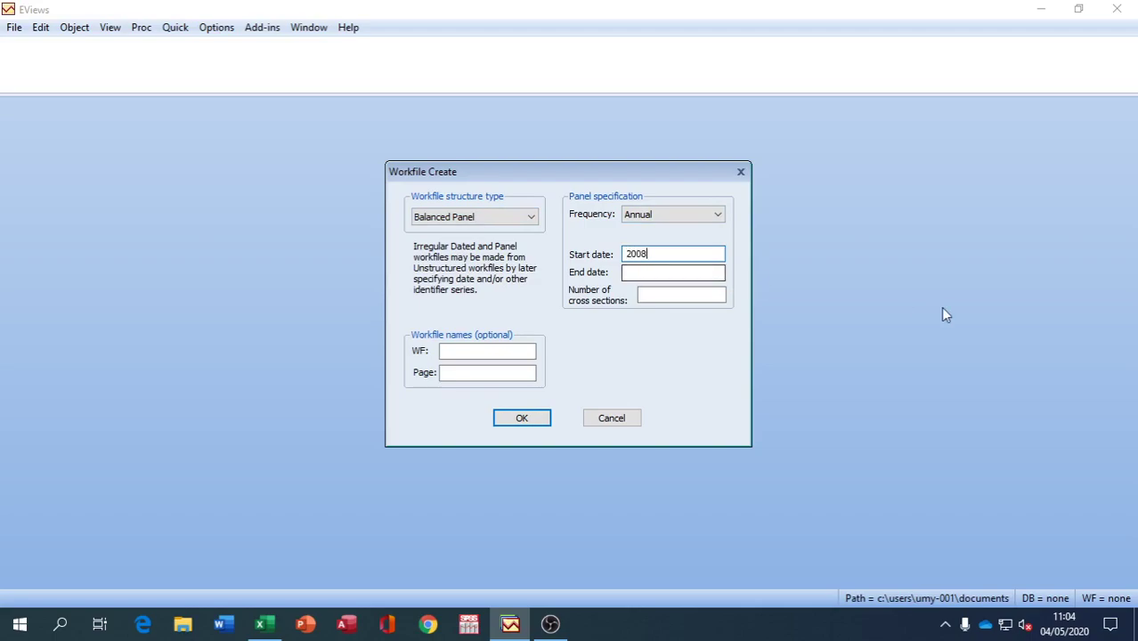
pyautogui.click(703, 275)
pyautogui.write('2018')
pyautogui.click(696, 294)
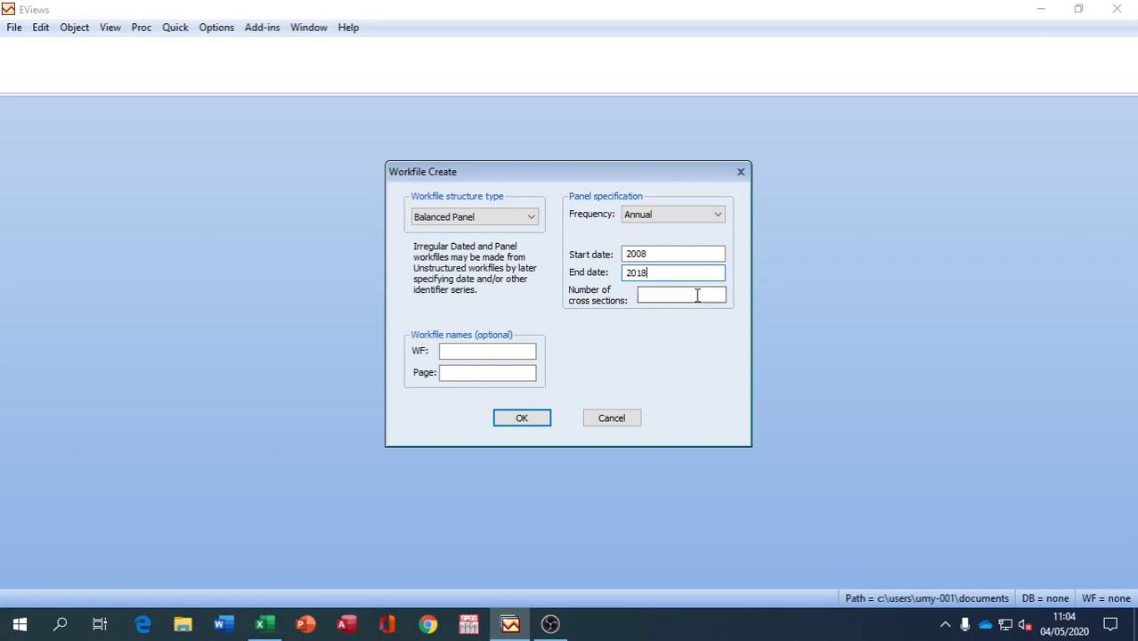
pyautogui.write('7')
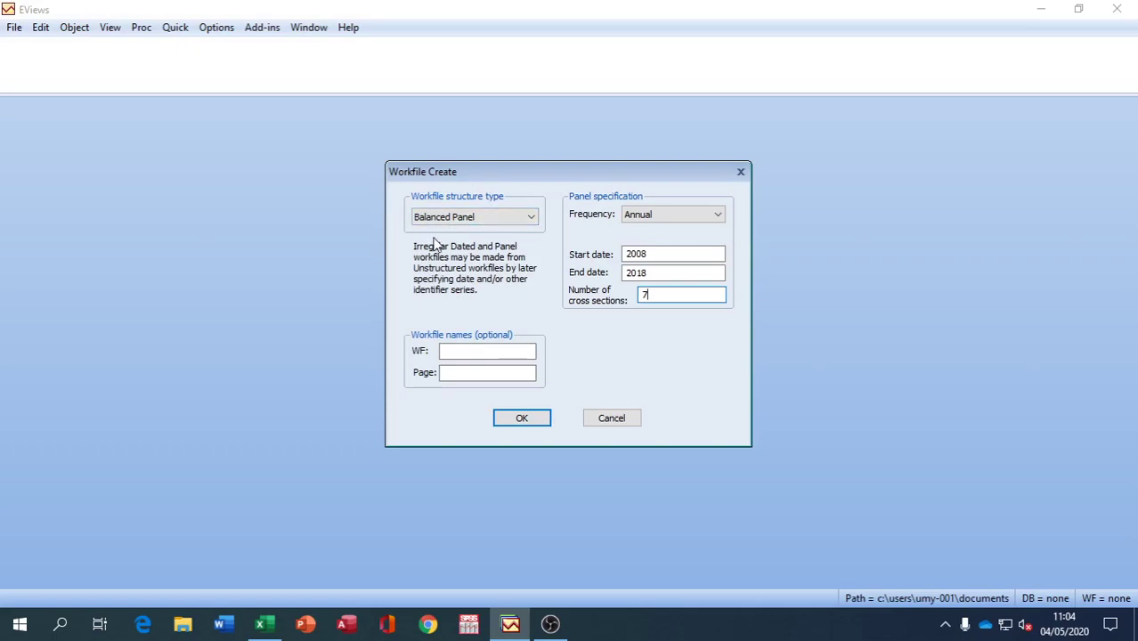
pyautogui.click(512, 415)
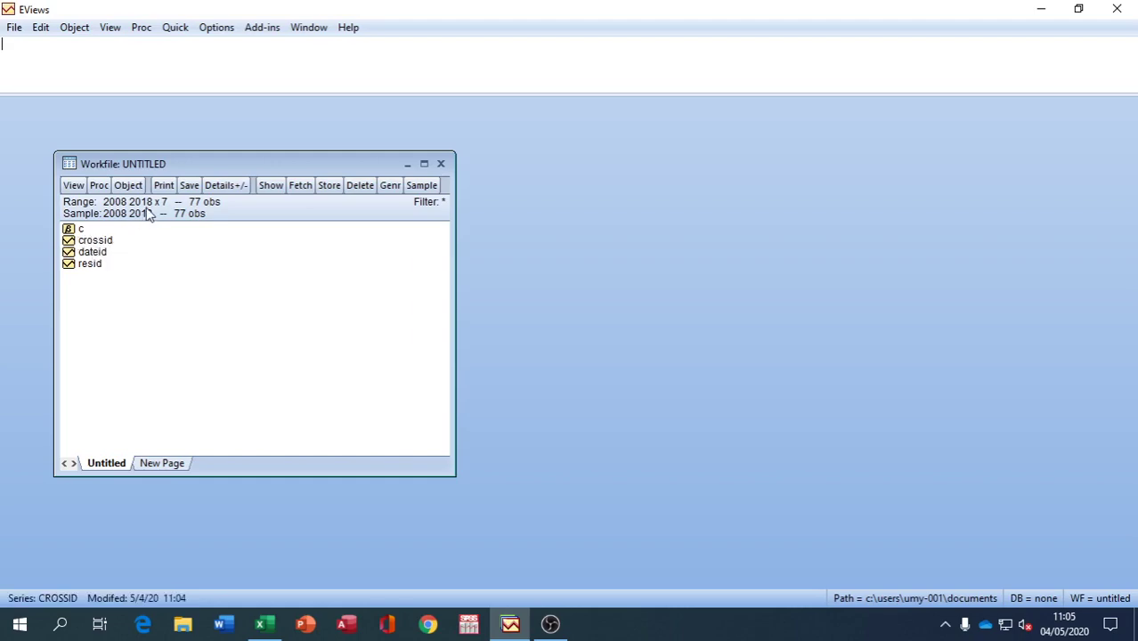
# Open an empty group for series entry and bring its series-name row above the first observation into view
pyautogui.click(177, 28)
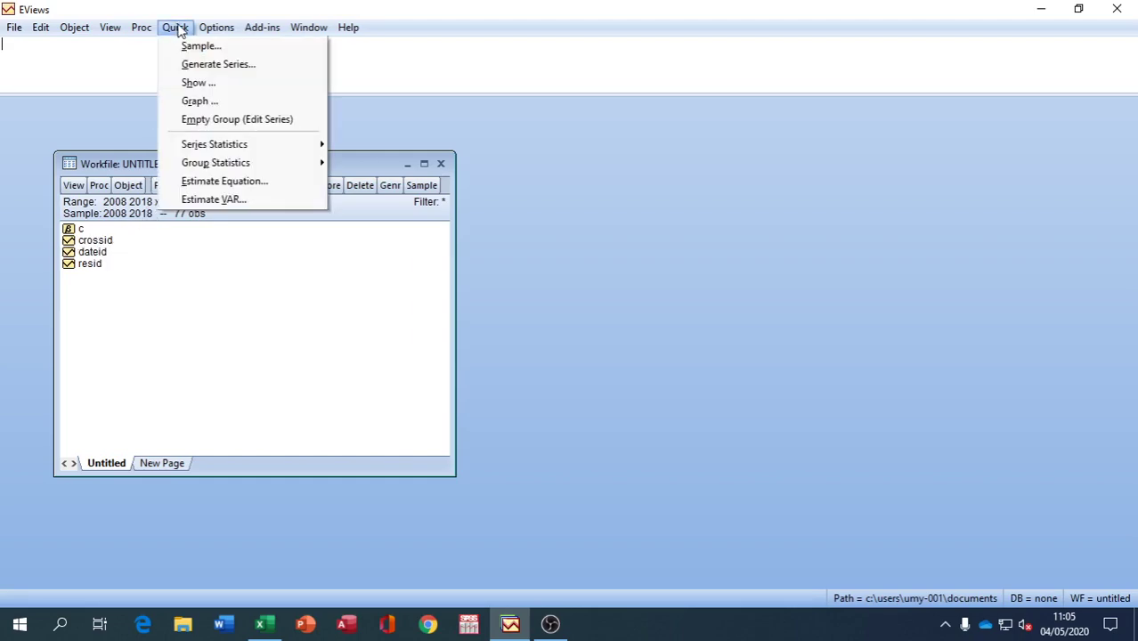
pyautogui.click(196, 121)
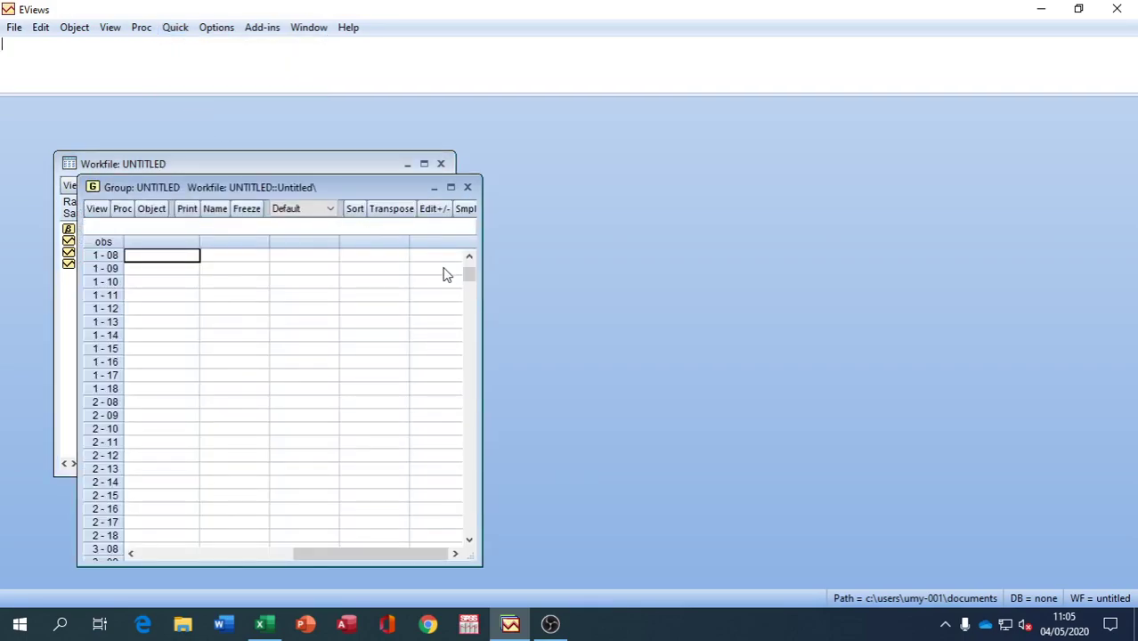
pyautogui.moveTo(467, 272); pyautogui.dragTo(468, 264)
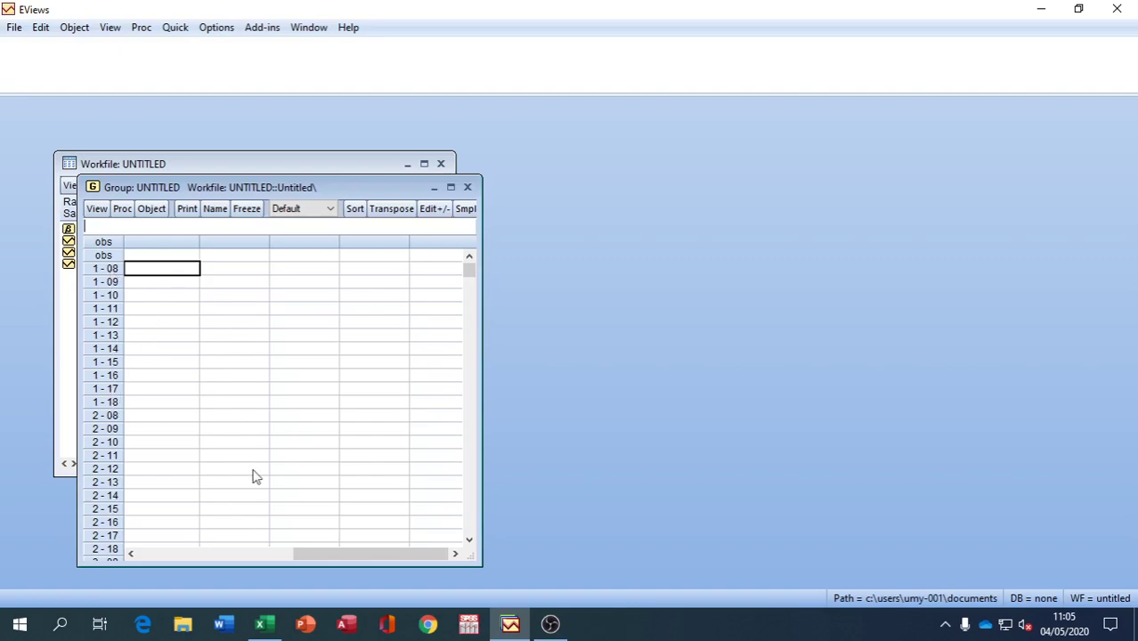
# Switch to Excel and copy the variable names together with all their values from POV to FDI, range E3:K80
pyautogui.click(265, 624)
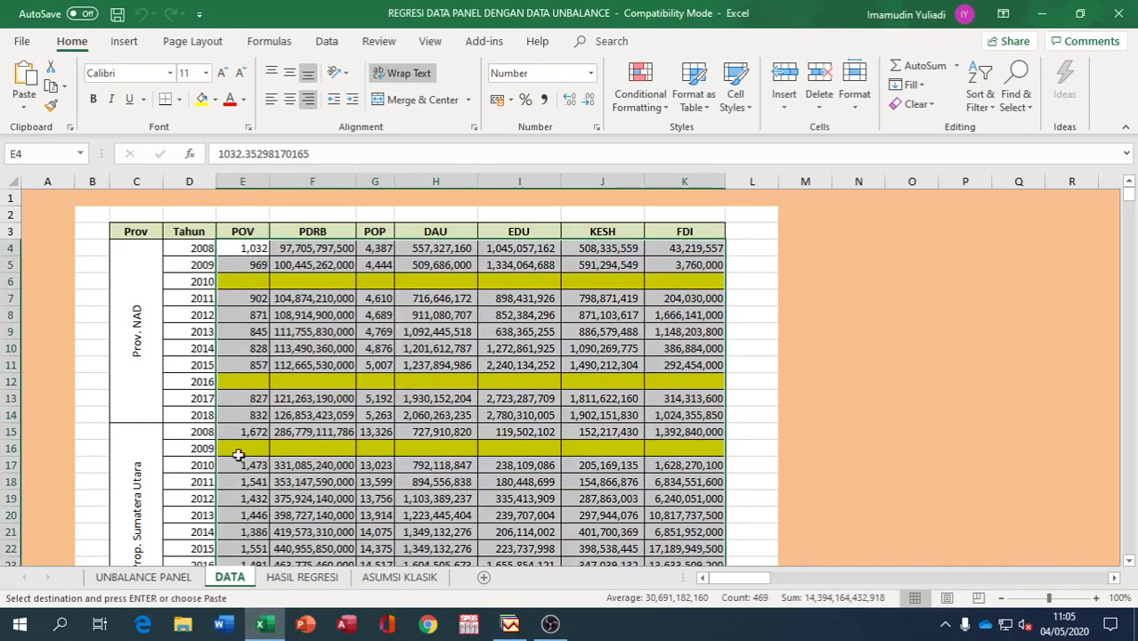
pyautogui.moveTo(244, 233); pyautogui.dragTo(663, 525)
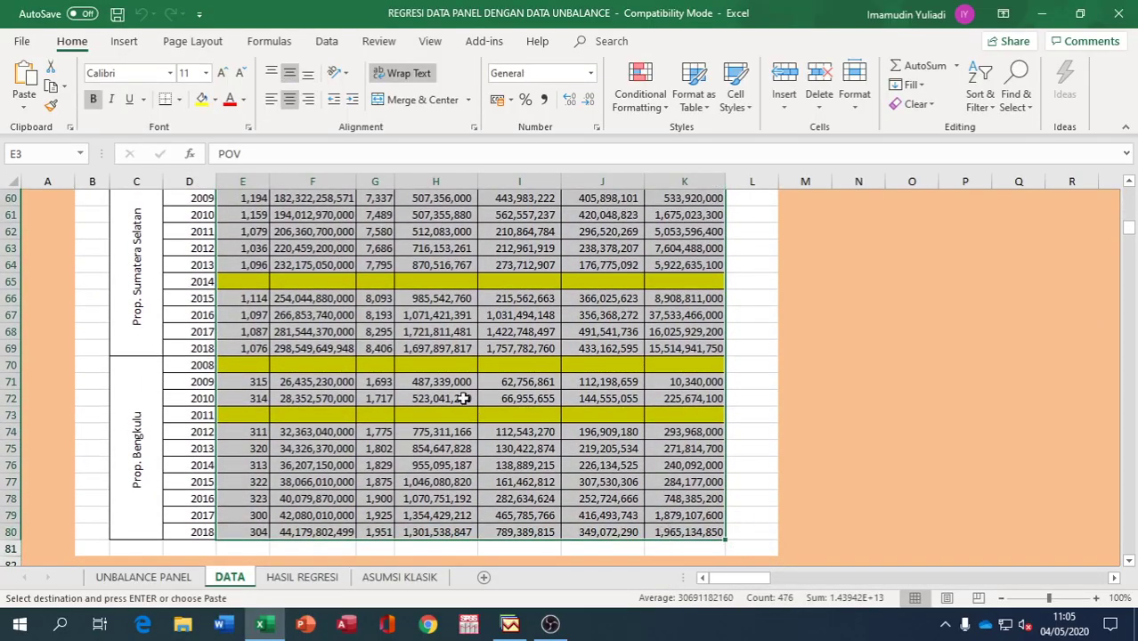
pyautogui.rightClick(319, 221)
pyautogui.click(353, 248)
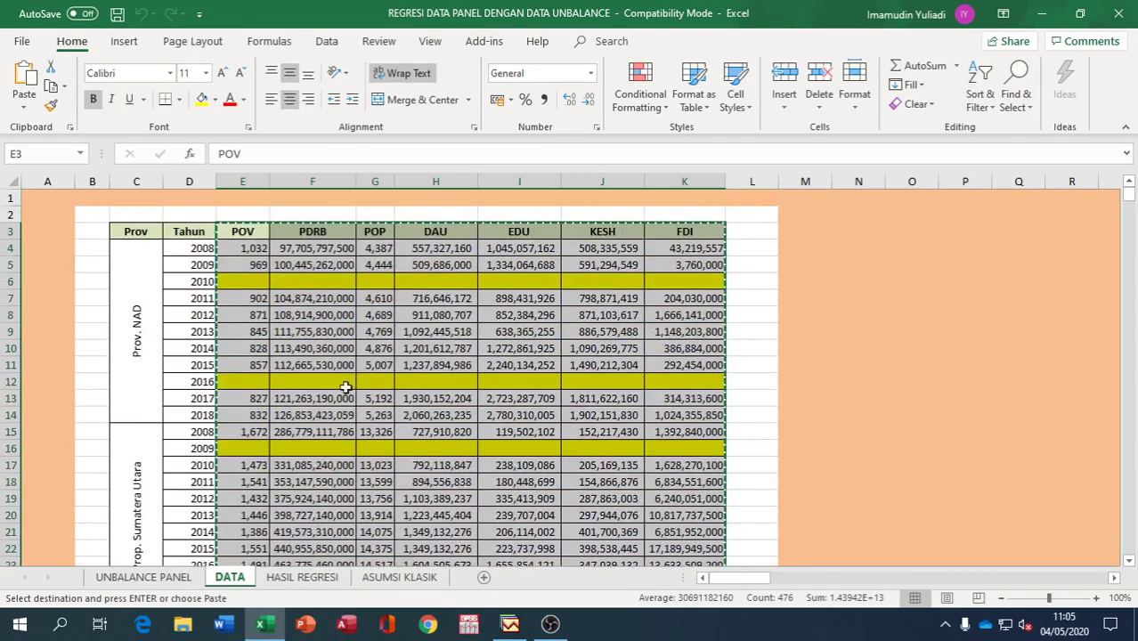
# Switch to EViews, paste the copied data into the group from the series-name row, and move the group window beside the workfile
pyautogui.click(510, 624)
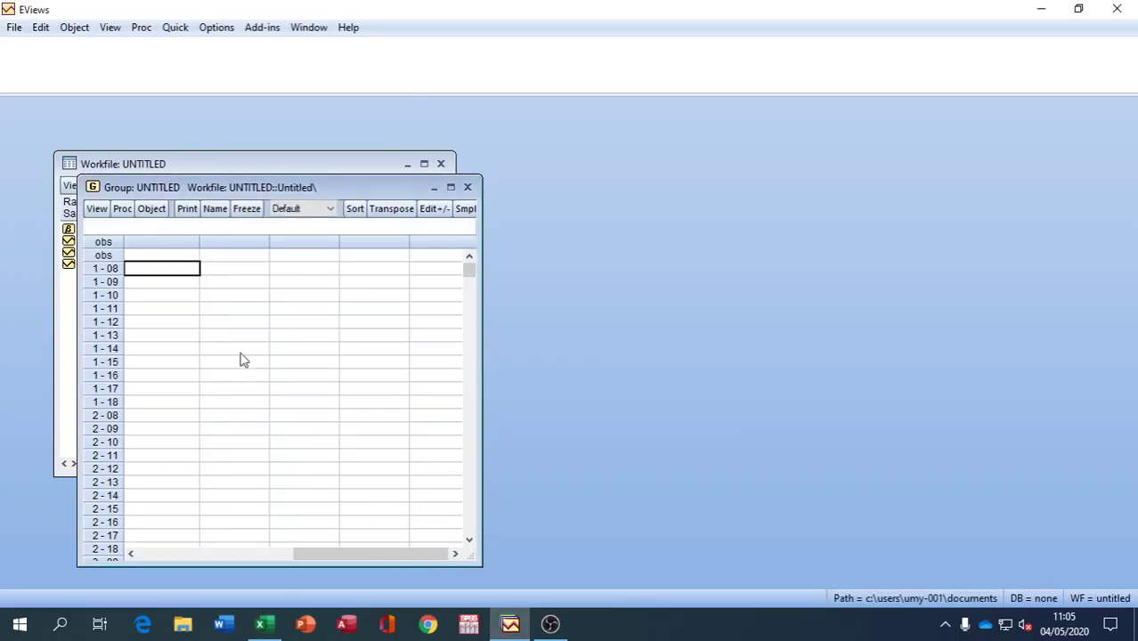
pyautogui.click(178, 256)
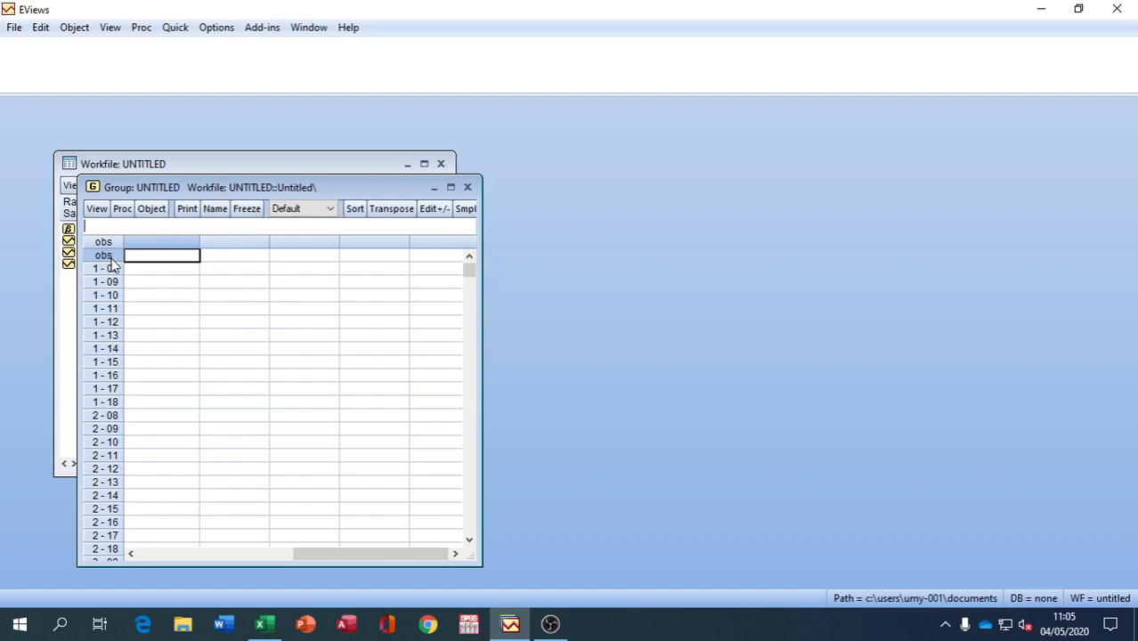
pyautogui.rightClick(143, 262)
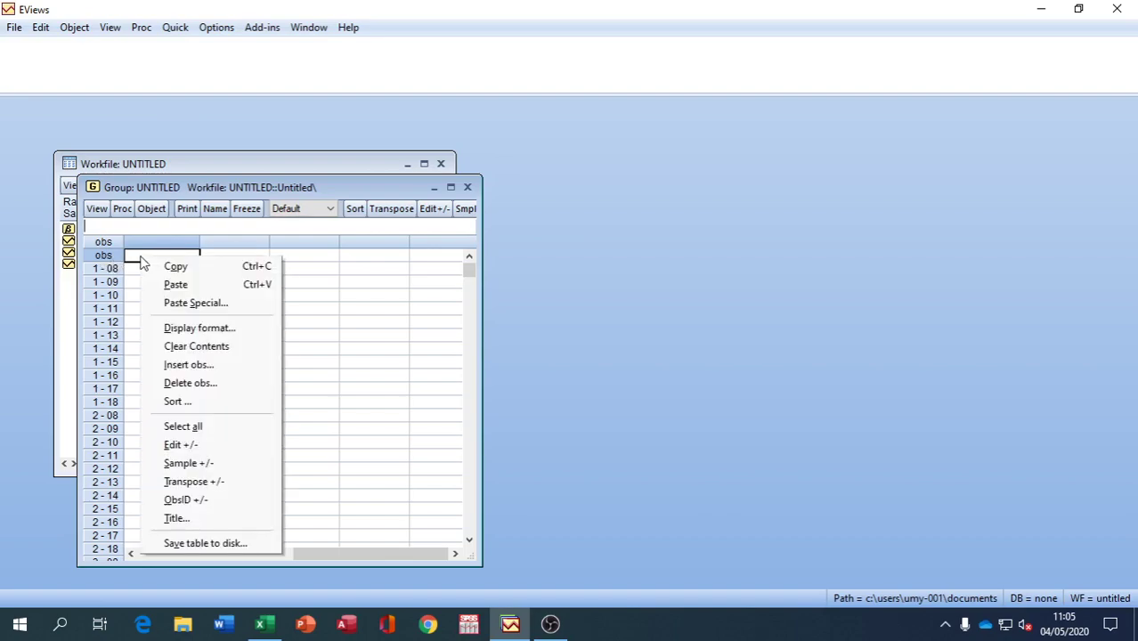
pyautogui.click(178, 283)
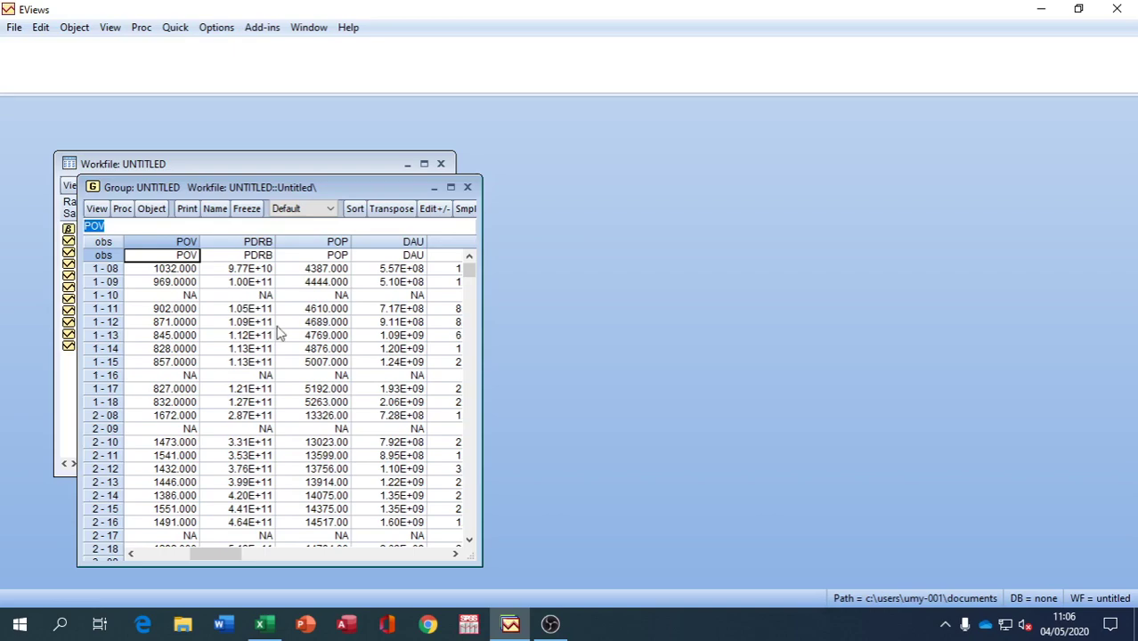
pyautogui.moveTo(388, 187); pyautogui.dragTo(784, 158)
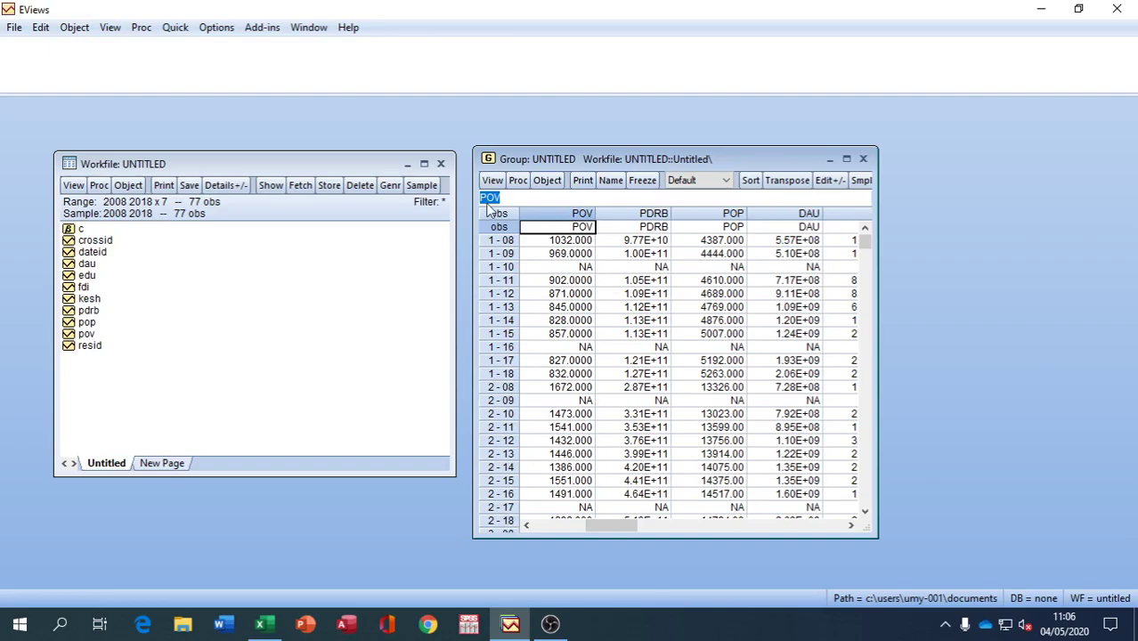
# Make an equation from the group with POV as dependent variable and the other series as regressors, and show its panel options
pyautogui.click(520, 181)
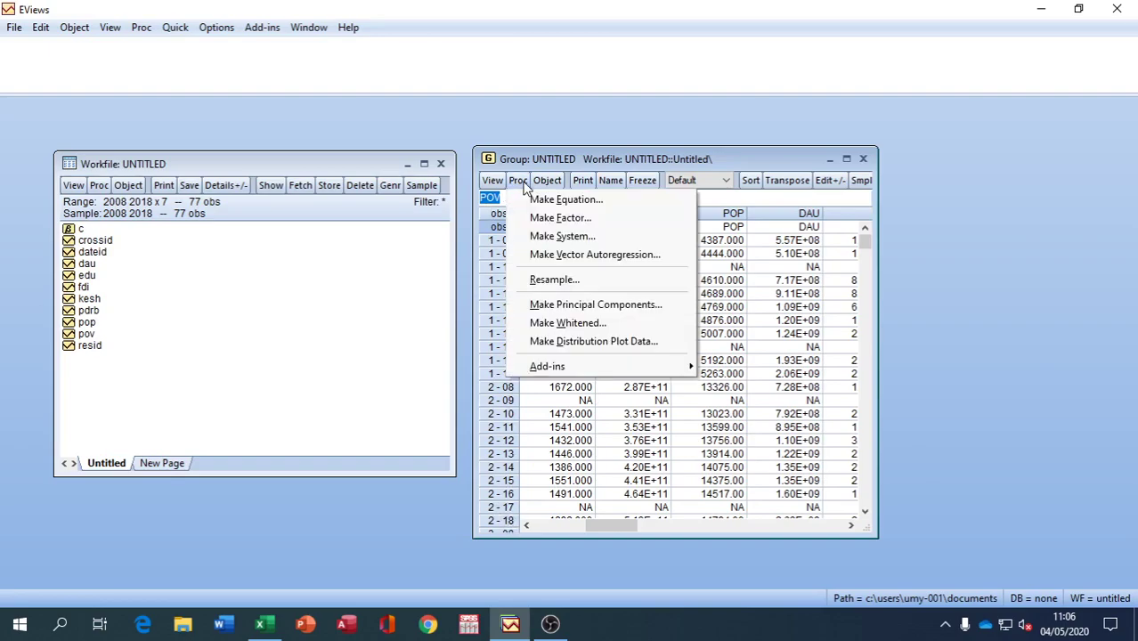
pyautogui.click(530, 204)
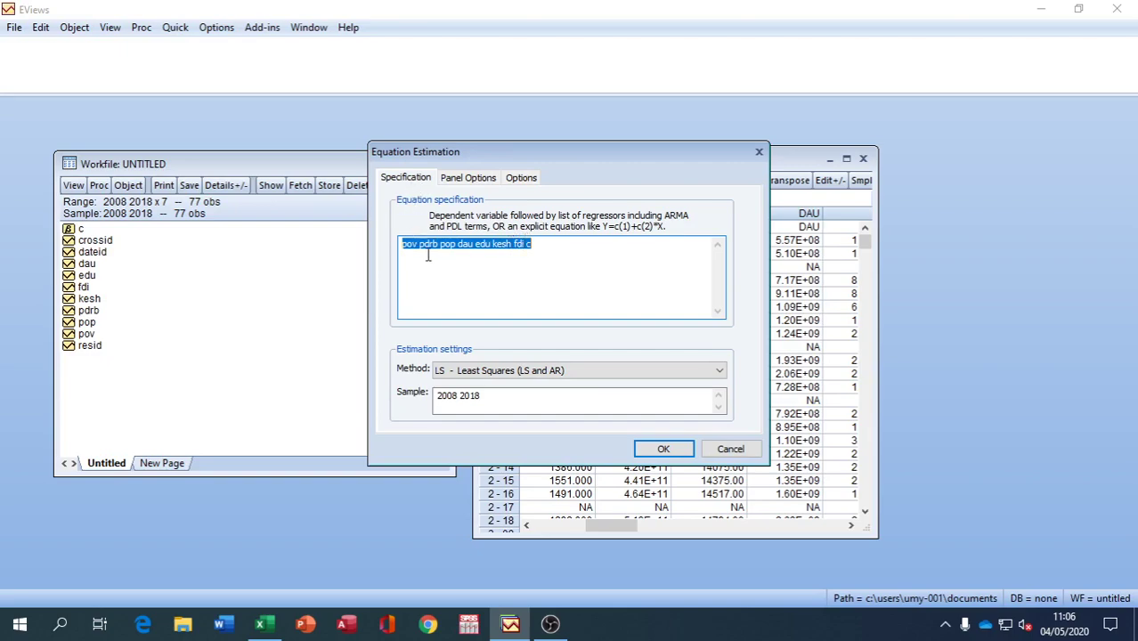
pyautogui.click(471, 180)
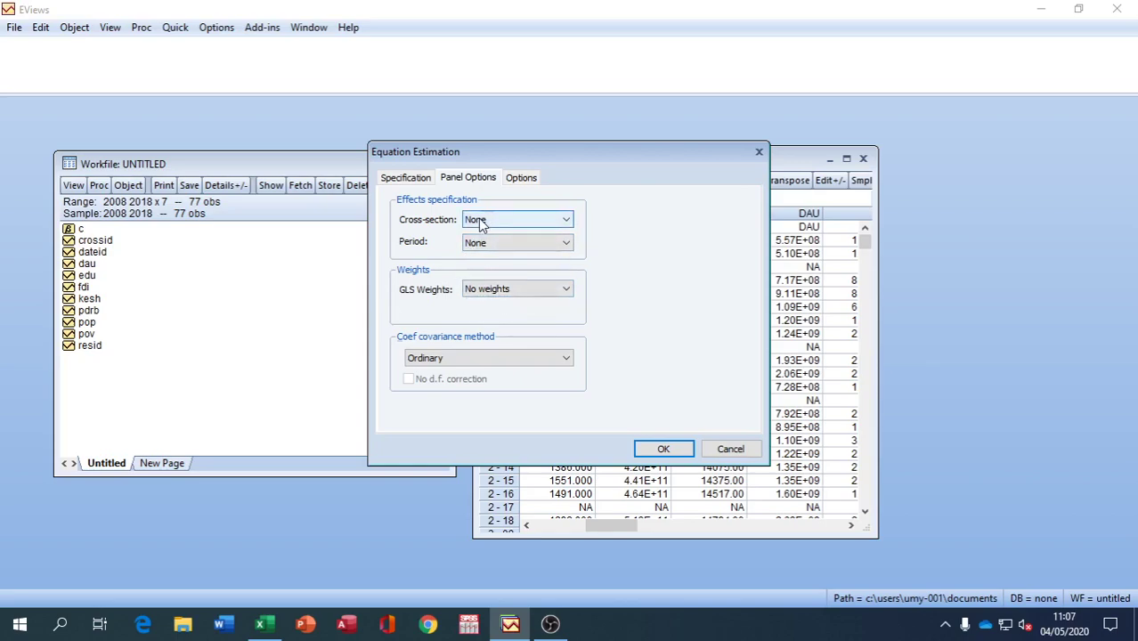
# Switch to Excel and review the Common Effect Model explanation on the UNBALANCE PANEL sheet
pyautogui.click(265, 626)
pyautogui.click(177, 579)
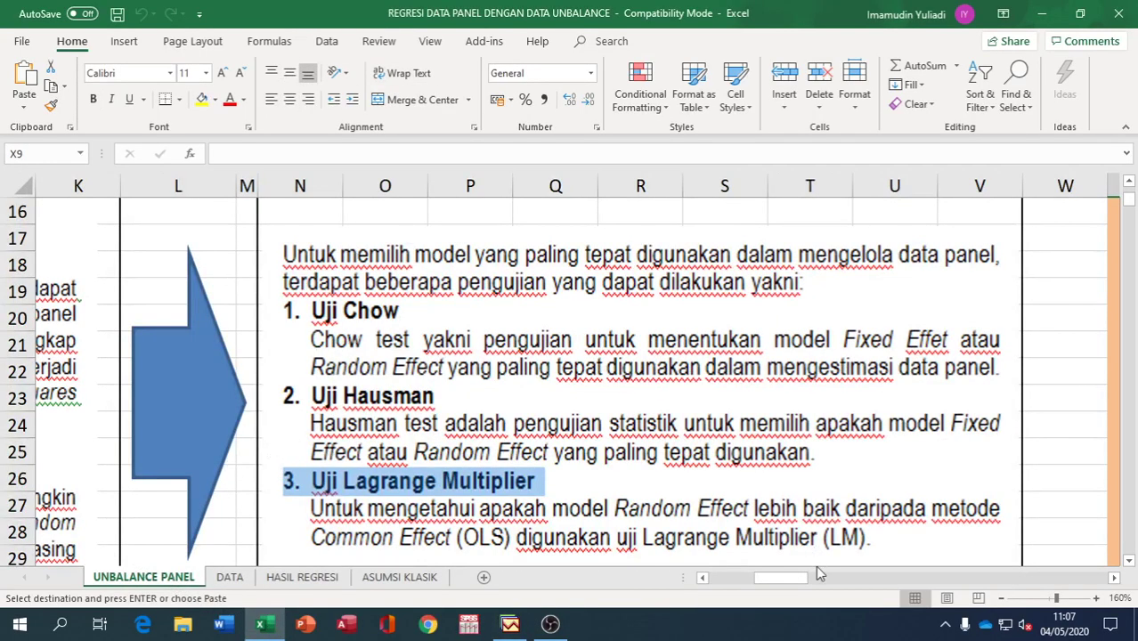
pyautogui.click(711, 579)
pyautogui.scroll(3, 392, 332)
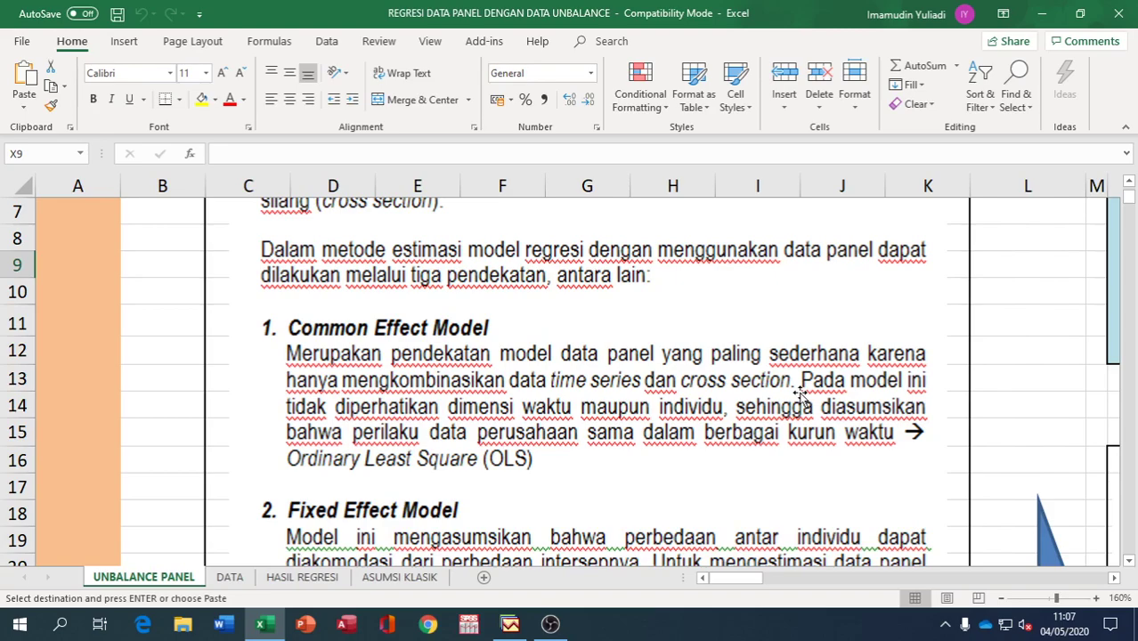
# Return to EViews and estimate the common effect equation with no cross-section effects, period effects or GLS weights
pyautogui.click(510, 624)
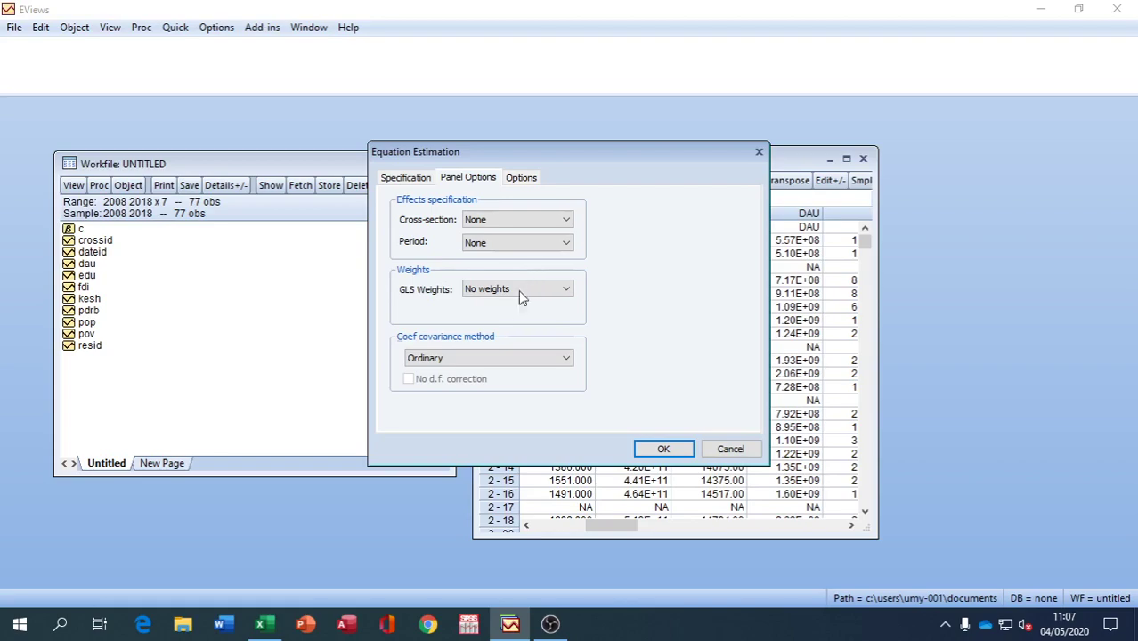
pyautogui.click(659, 450)
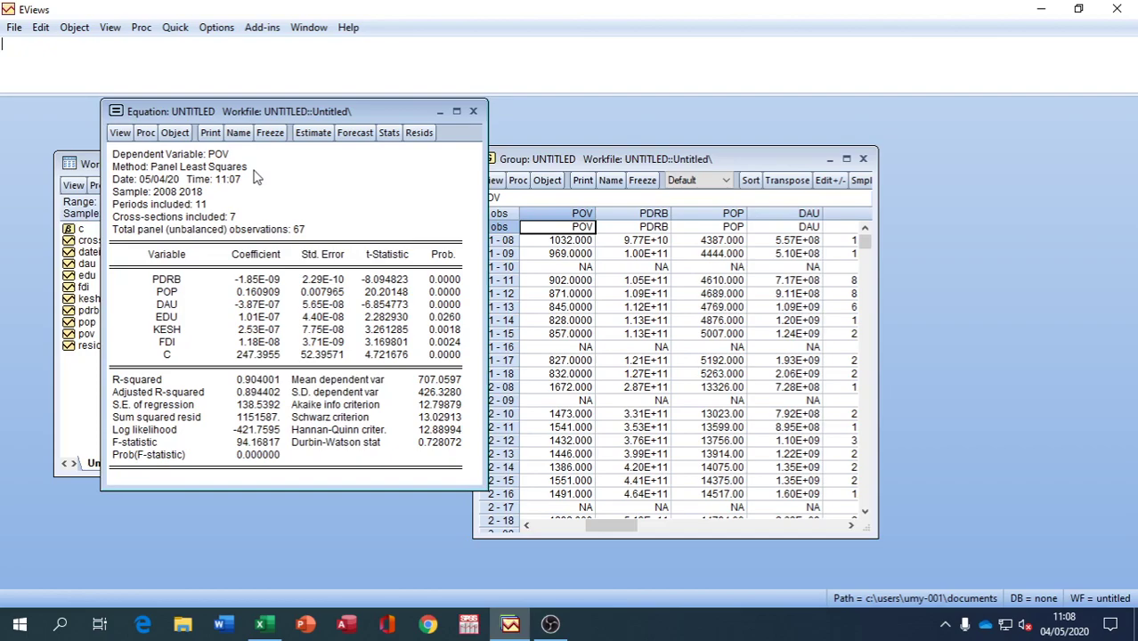
# Re-estimate the equation with the GLS weights set to Period weights
pyautogui.click(312, 132)
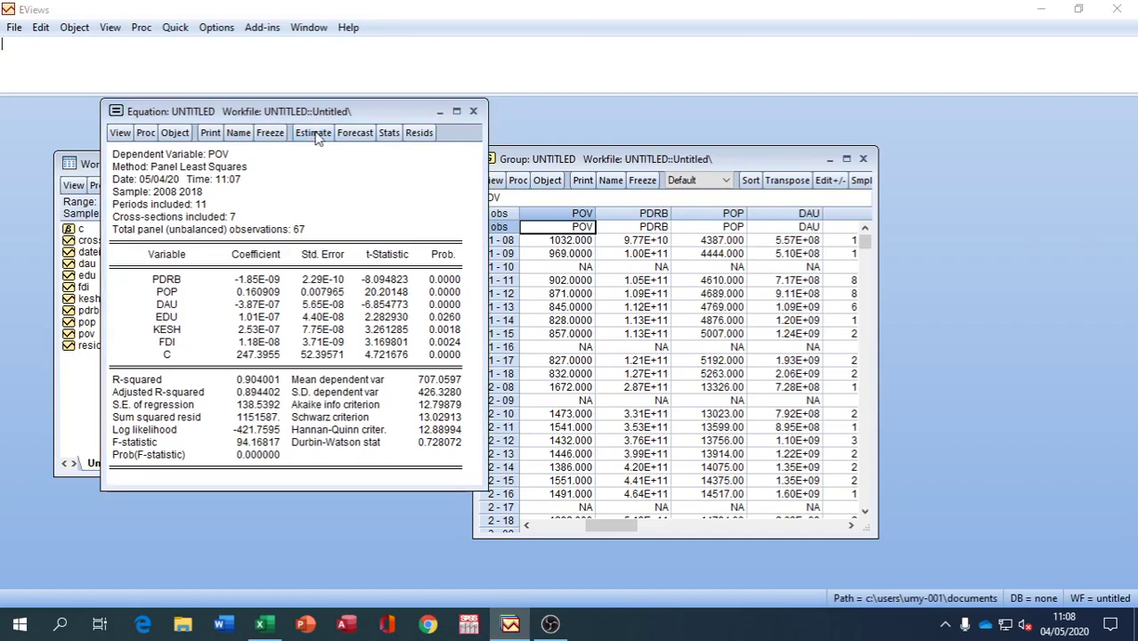
pyautogui.click(204, 170)
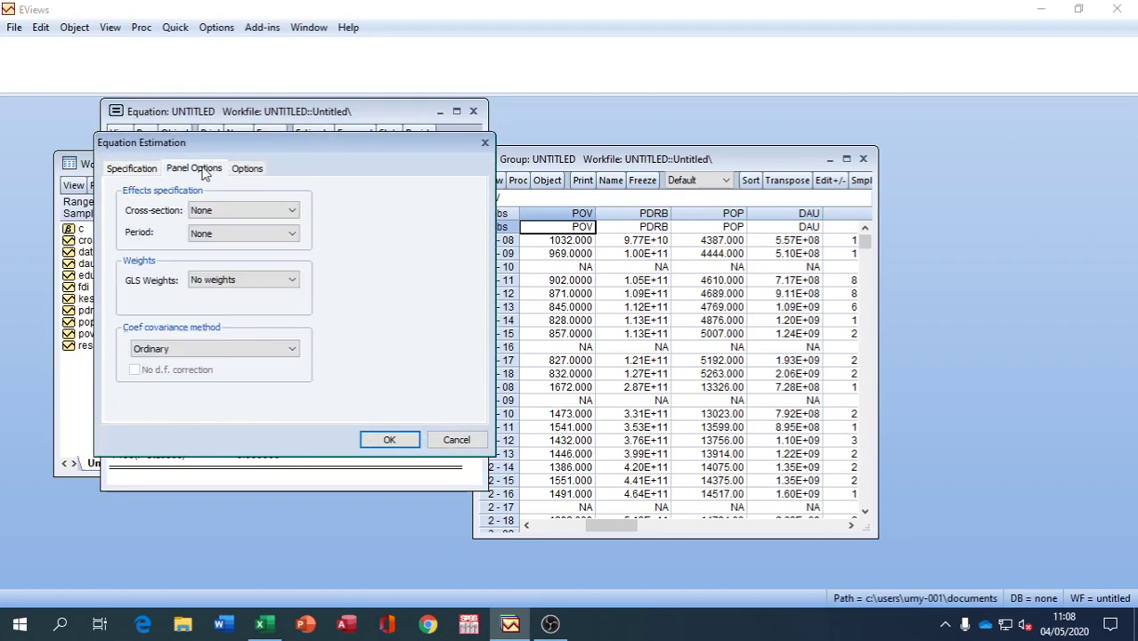
pyautogui.click(291, 279)
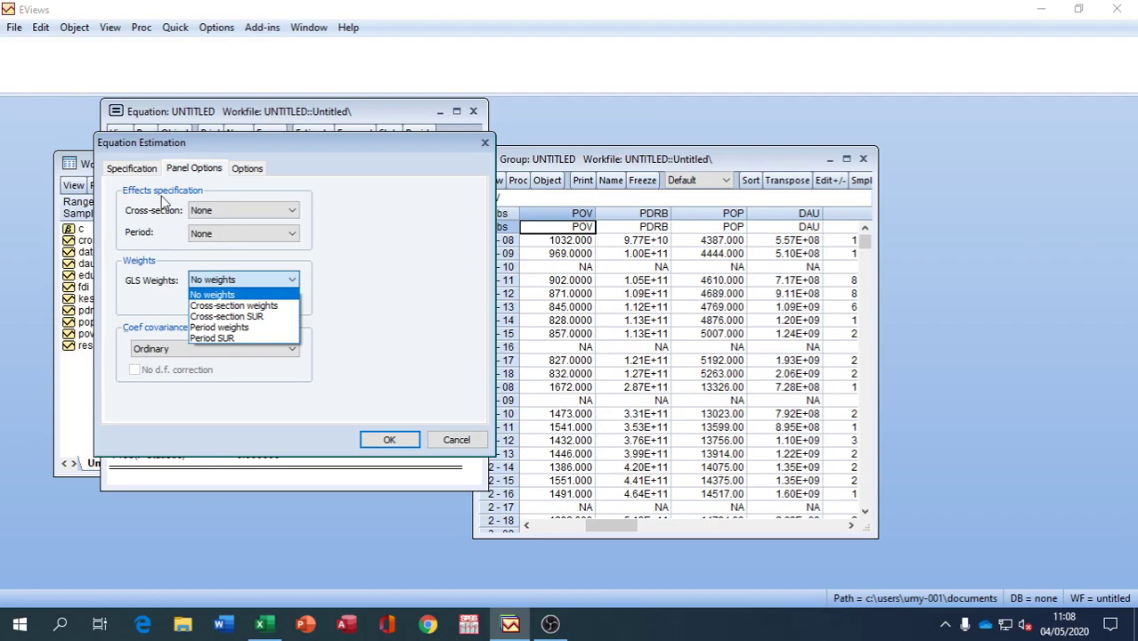
pyautogui.click(207, 328)
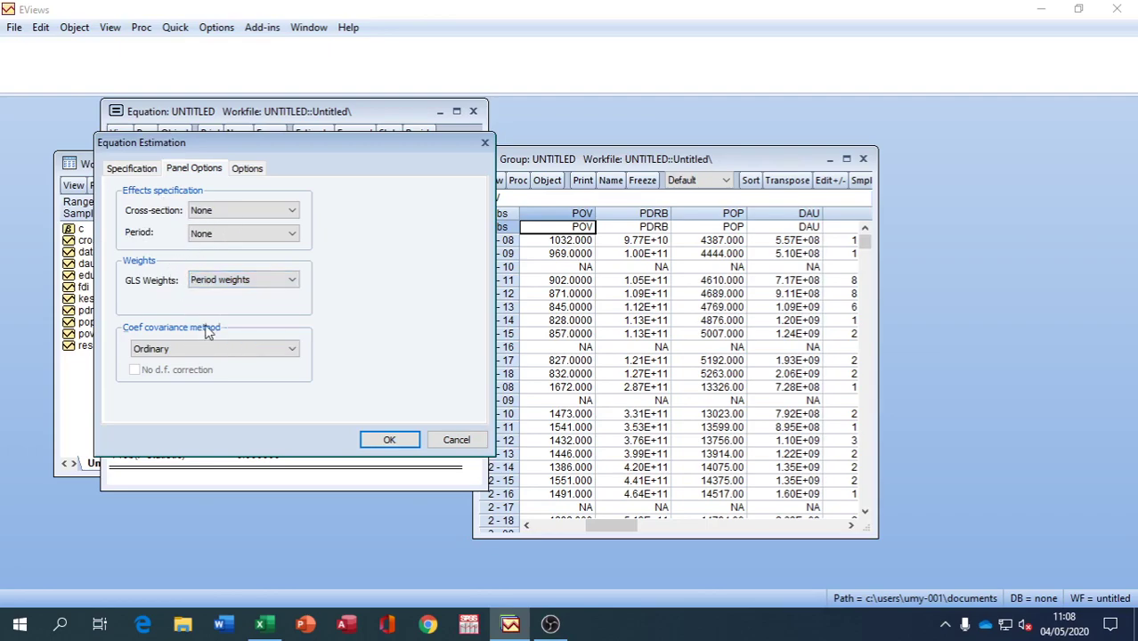
pyautogui.click(376, 440)
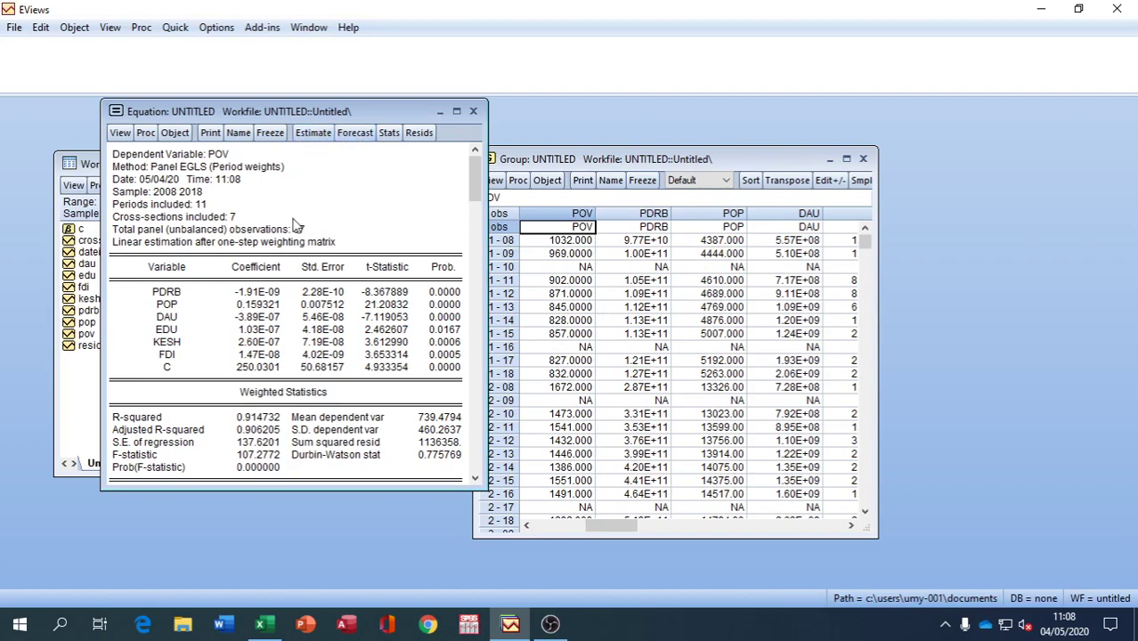
# Reopen the equation specification and wrap pov, pdrb, pop and dau each in log()
pyautogui.click(314, 133)
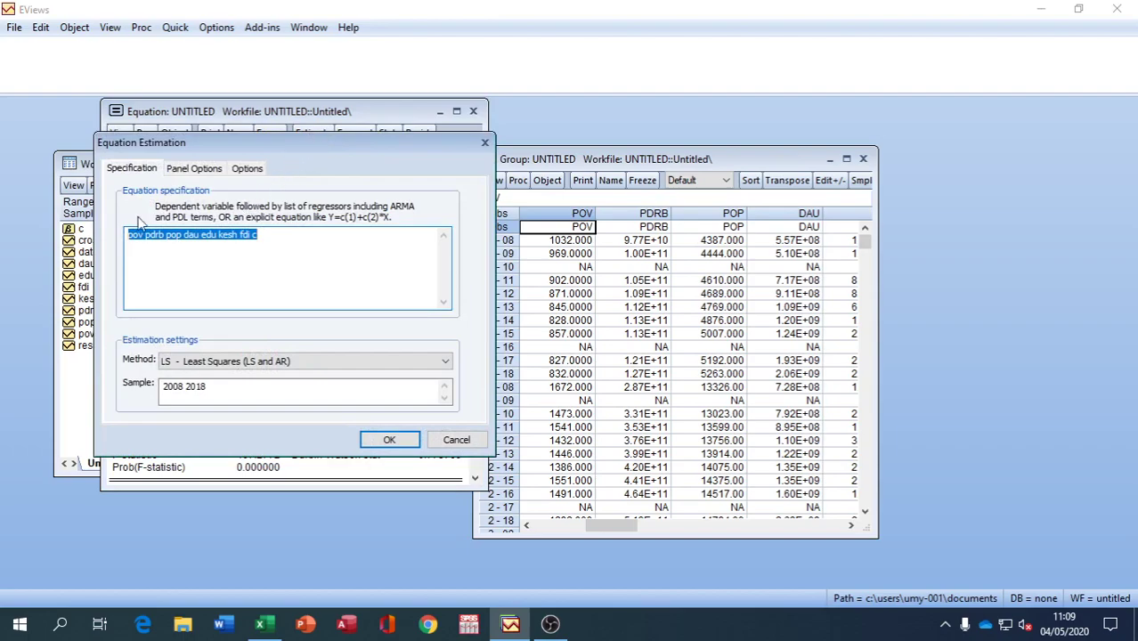
pyautogui.click(128, 234)
pyautogui.write('log(pov')
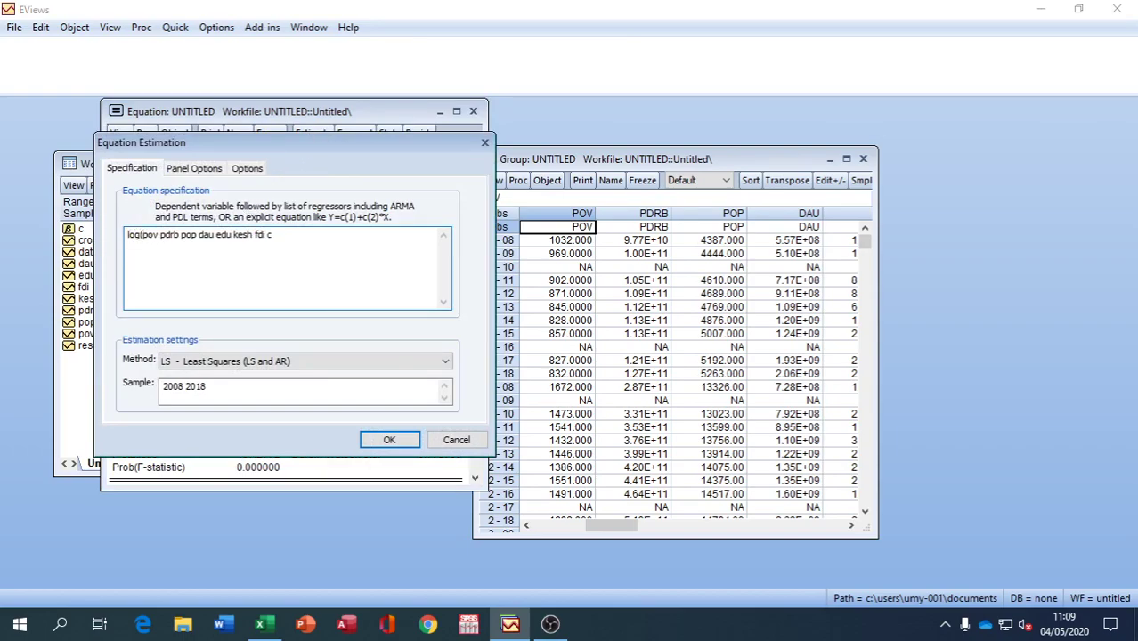
pyautogui.write(') log(pdrb')
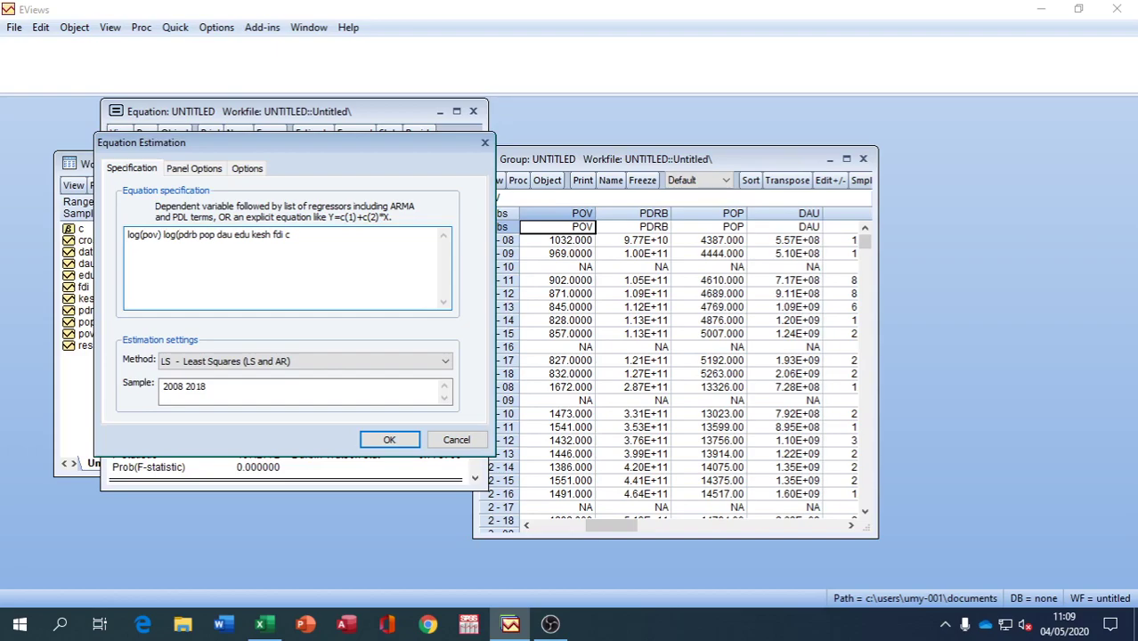
pyautogui.write(') log(pop')
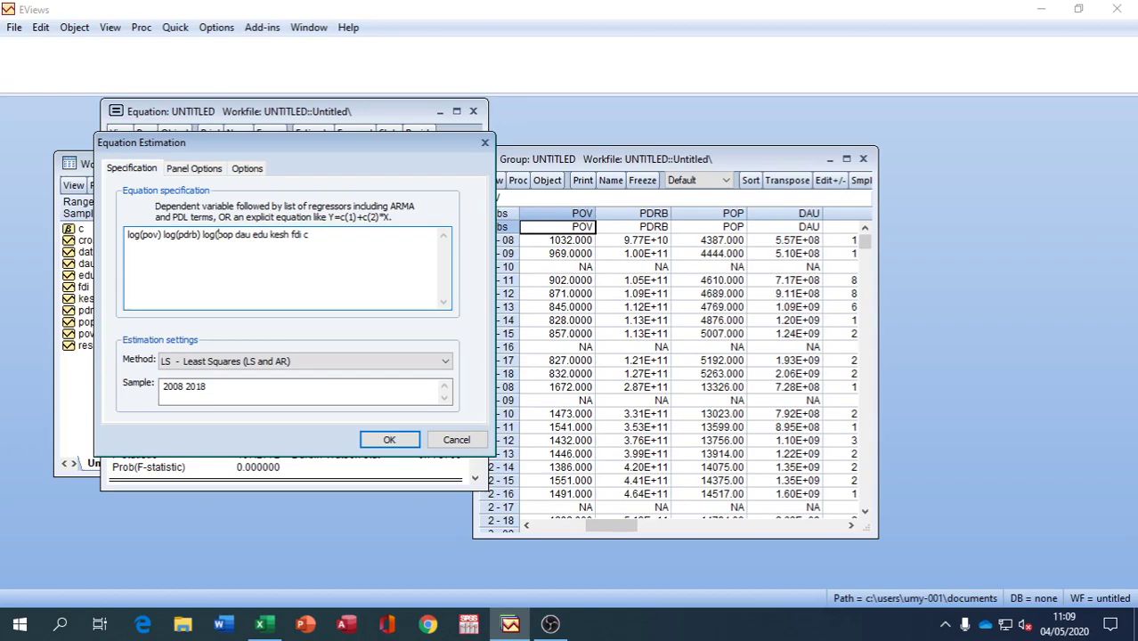
pyautogui.write(') log(')
pyautogui.click(271, 234)
pyautogui.write(')')
# Wrap the remaining regressors edu, kesh and fdi each in log(), leaving the constant c as it is
pyautogui.click(275, 234)
pyautogui.write('log(')
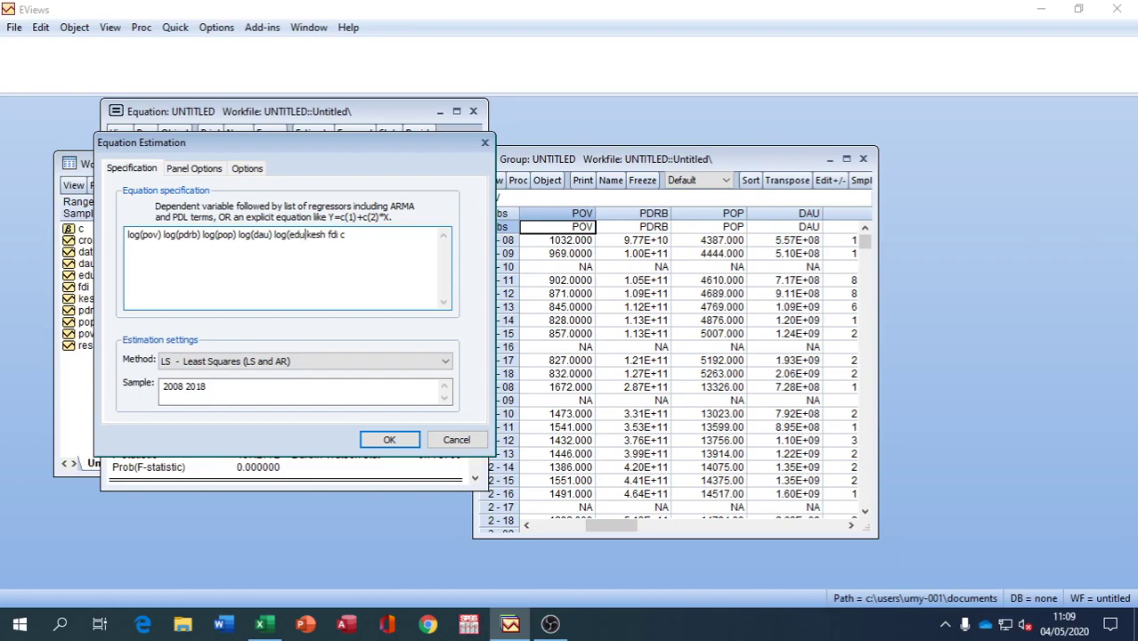
pyautogui.click(305, 234)
pyautogui.write(')')
pyautogui.click(309, 234)
pyautogui.write('log(')
pyautogui.click(343, 234)
pyautogui.write(')')
pyautogui.click(349, 234)
pyautogui.write('log(')
pyautogui.press('Right')
pyautogui.press('Right')
pyautogui.press('Right')
pyautogui.write(')')
# Move the estimation dialog beside the results, check its panel options and estimate the log equation with Period weights and no effects
pyautogui.moveTo(401, 139); pyautogui.dragTo(805, 110)
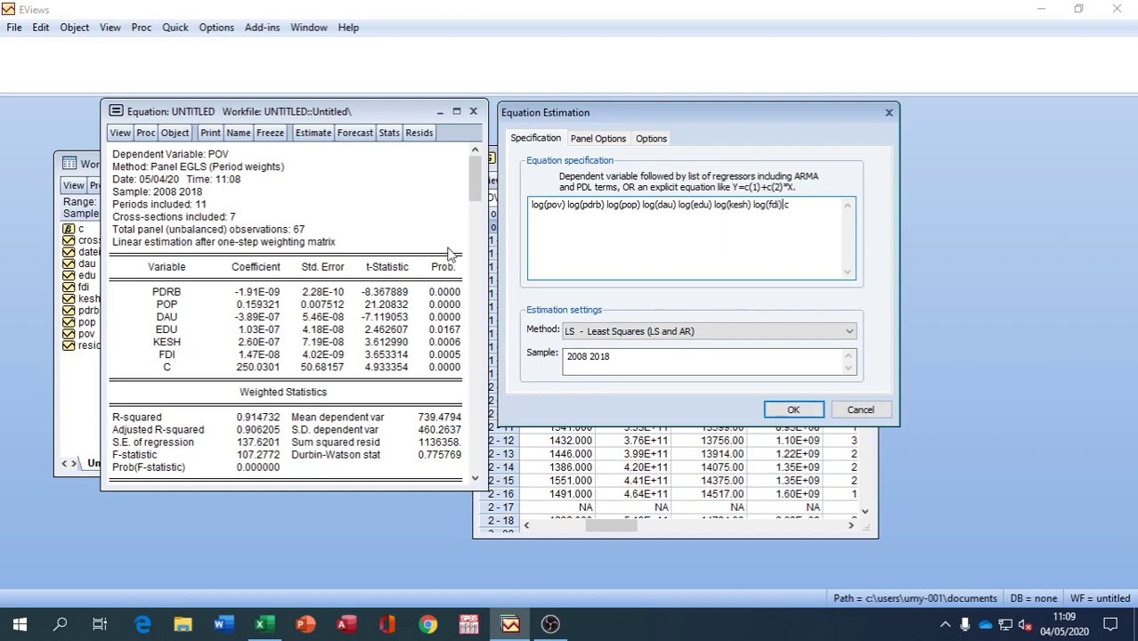
pyautogui.click(611, 141)
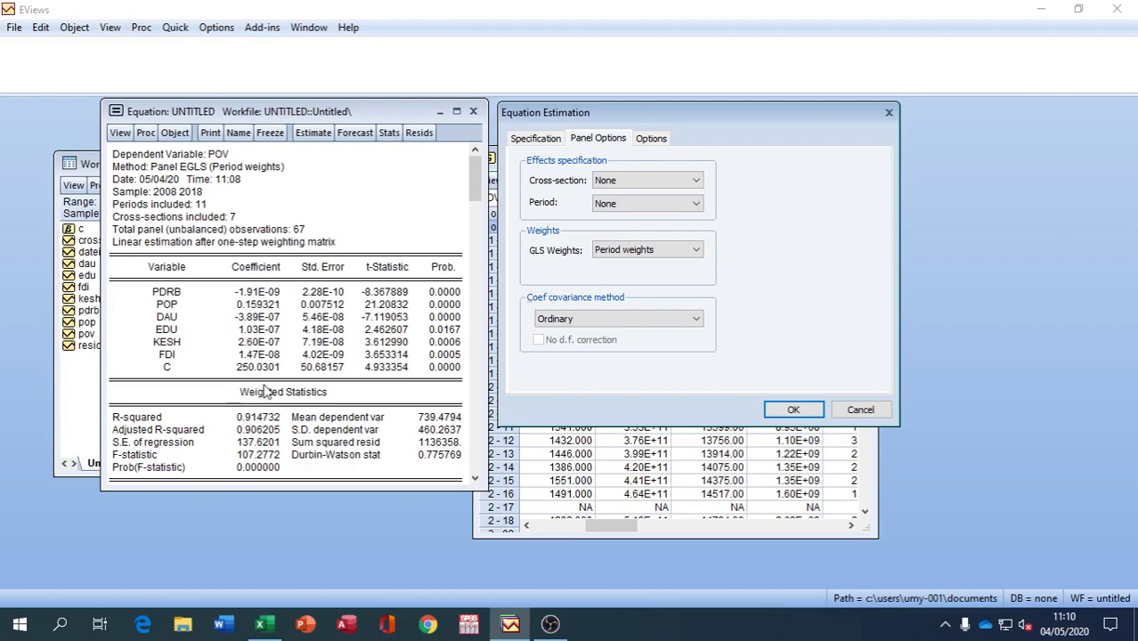
pyautogui.click(792, 409)
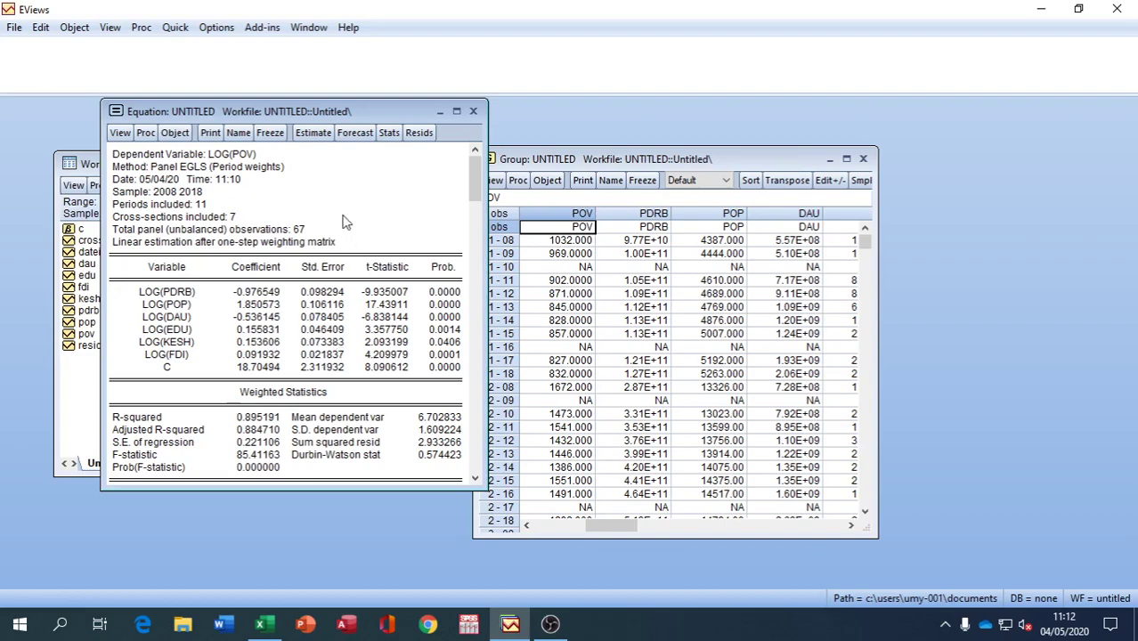
# Re-estimate the log equation with period effects set to Fixed and GLS weights kept at Period weights
pyautogui.click(307, 133)
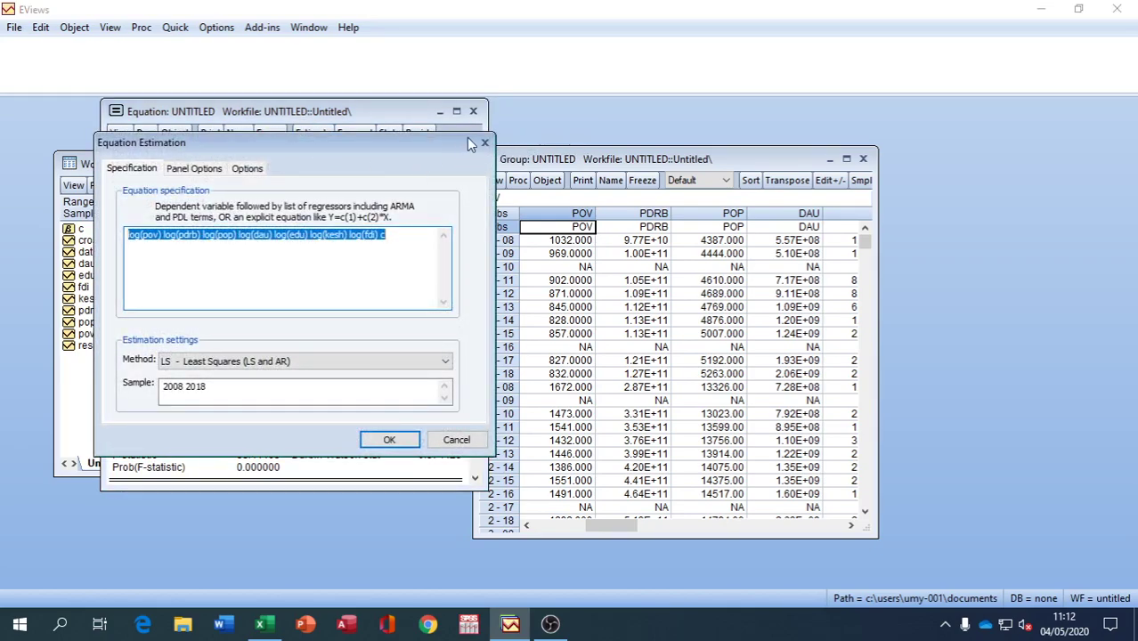
pyautogui.moveTo(436, 142); pyautogui.dragTo(841, 117)
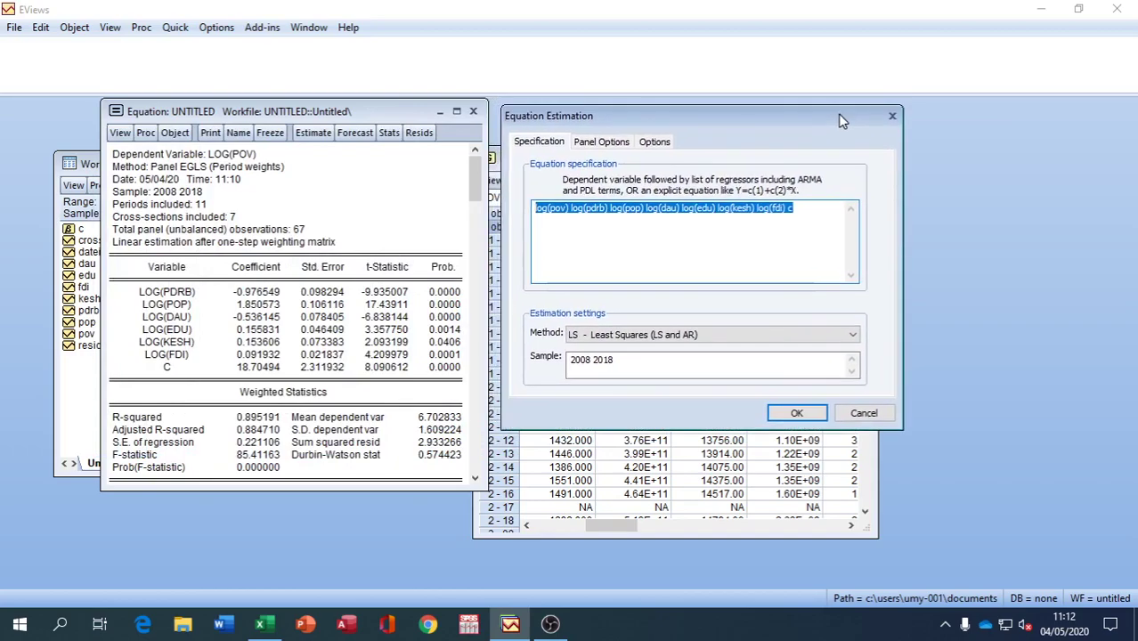
pyautogui.click(600, 143)
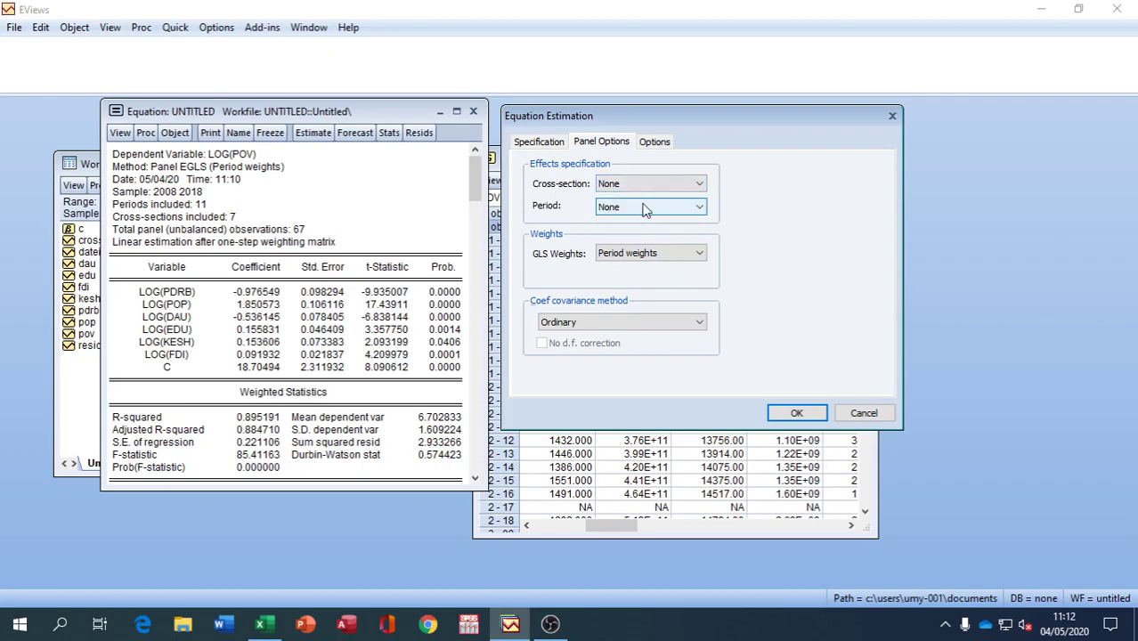
pyautogui.click(699, 207)
pyautogui.click(622, 230)
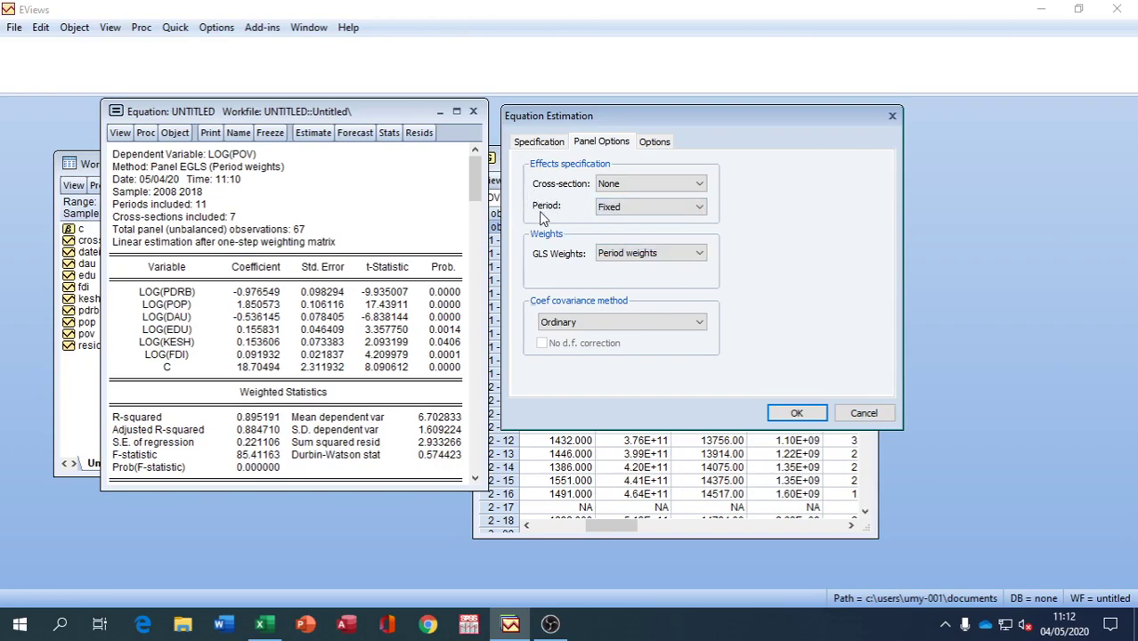
pyautogui.click(674, 254)
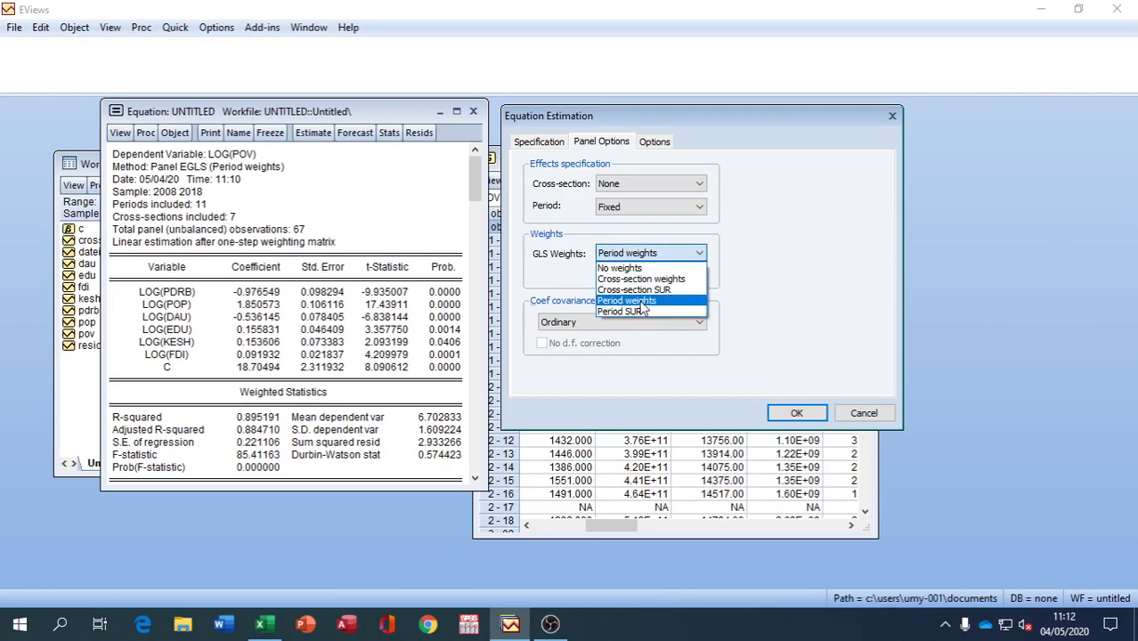
pyautogui.click(640, 303)
pyautogui.click(787, 414)
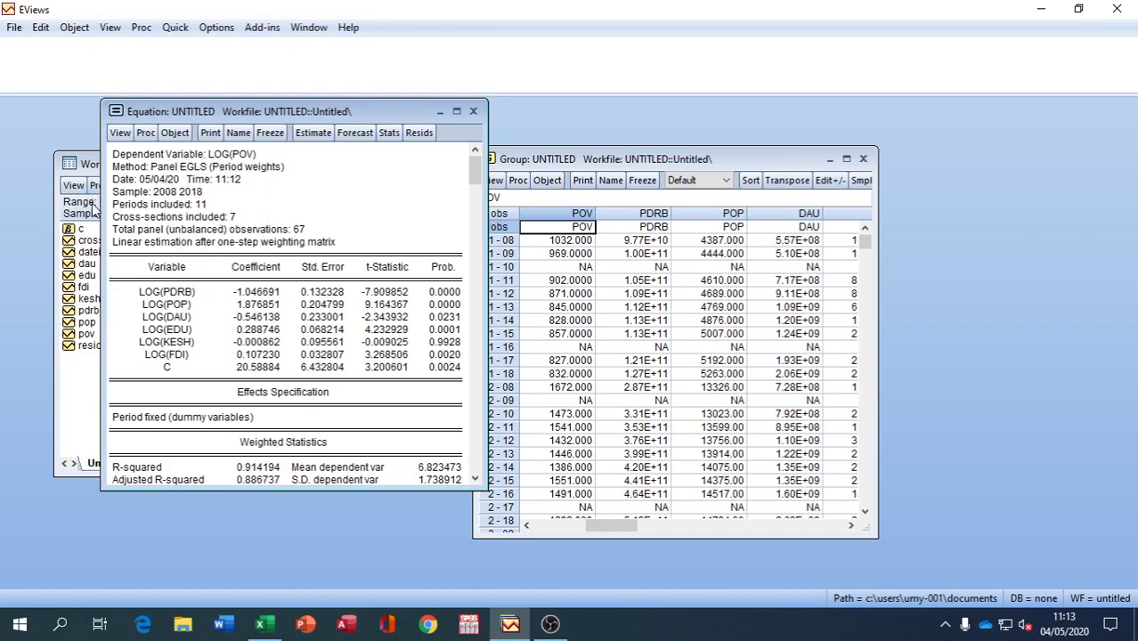
# Re-estimate the log equation with period effects set to Random and the coefficient covariance method set to Period weights (PCSE)
pyautogui.click(312, 134)
pyautogui.moveTo(294, 140); pyautogui.dragTo(703, 120)
pyautogui.click(619, 148)
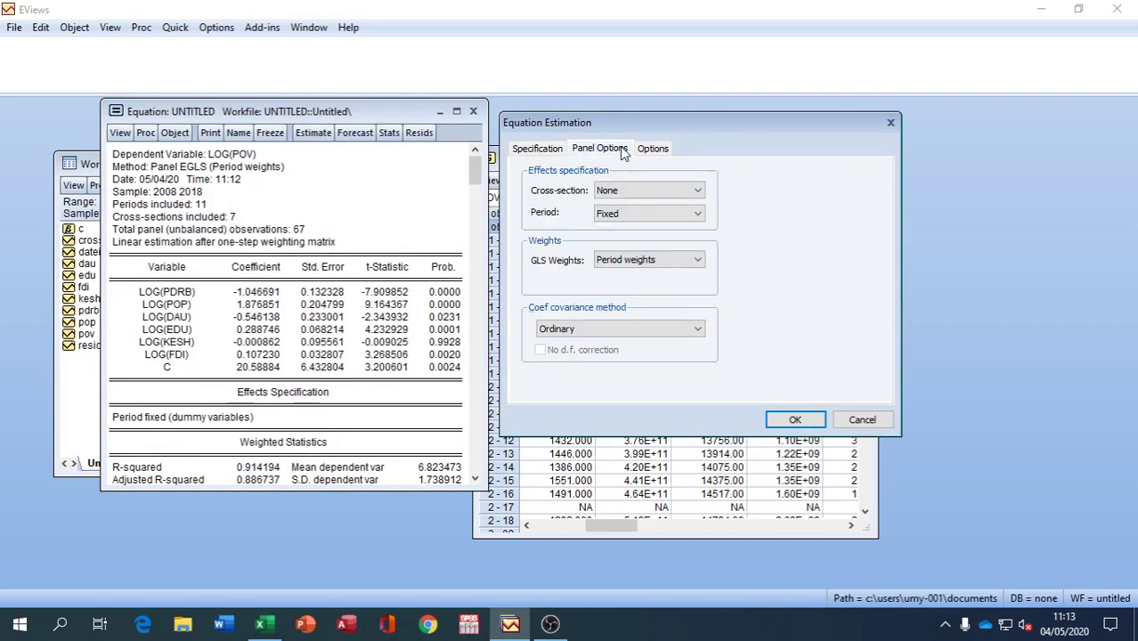
pyautogui.click(699, 215)
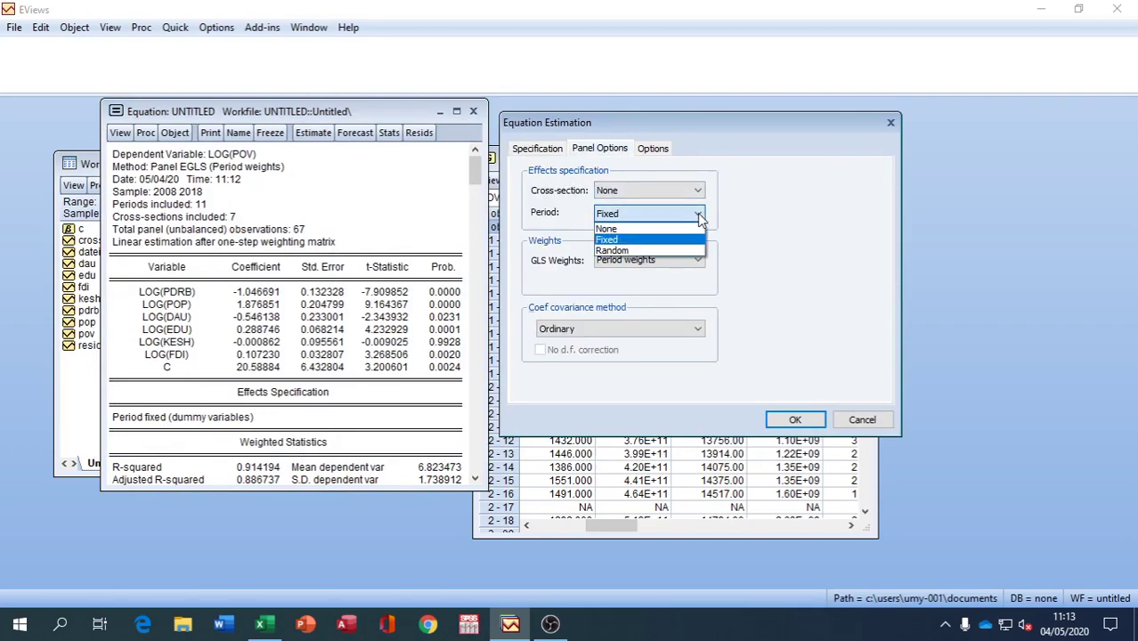
pyautogui.click(654, 250)
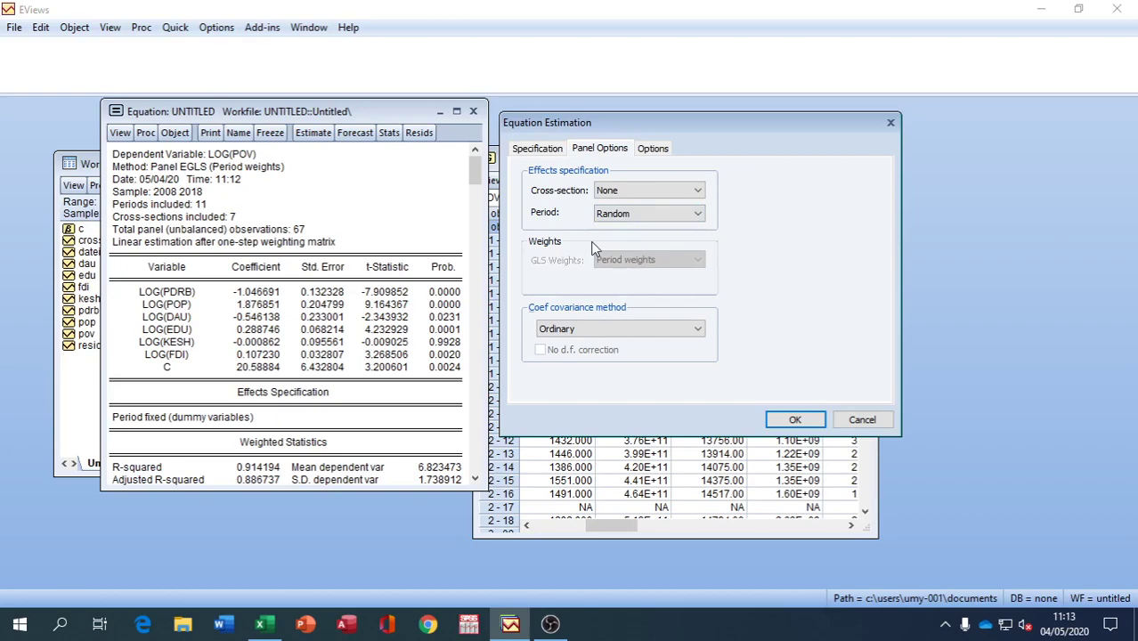
pyautogui.click(698, 331)
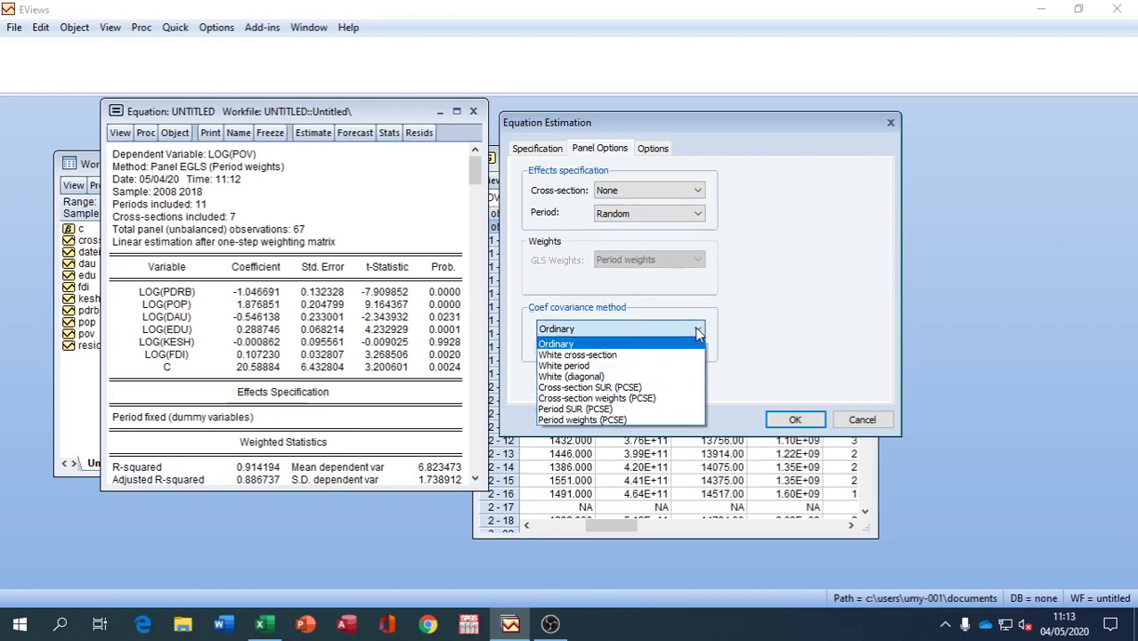
pyautogui.click(587, 419)
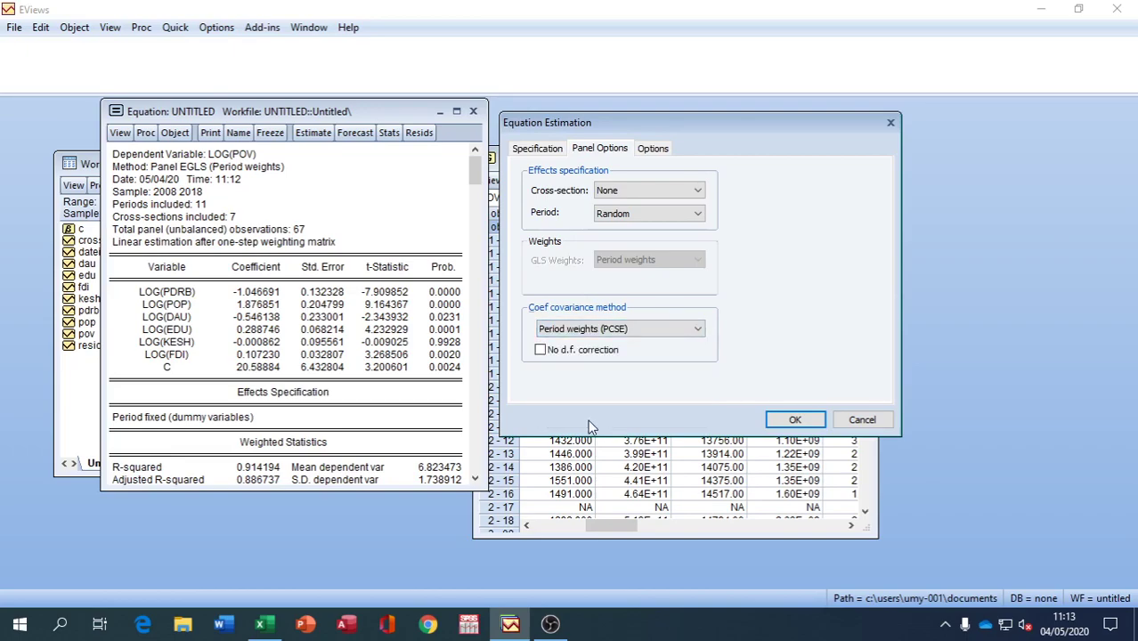
pyautogui.click(794, 420)
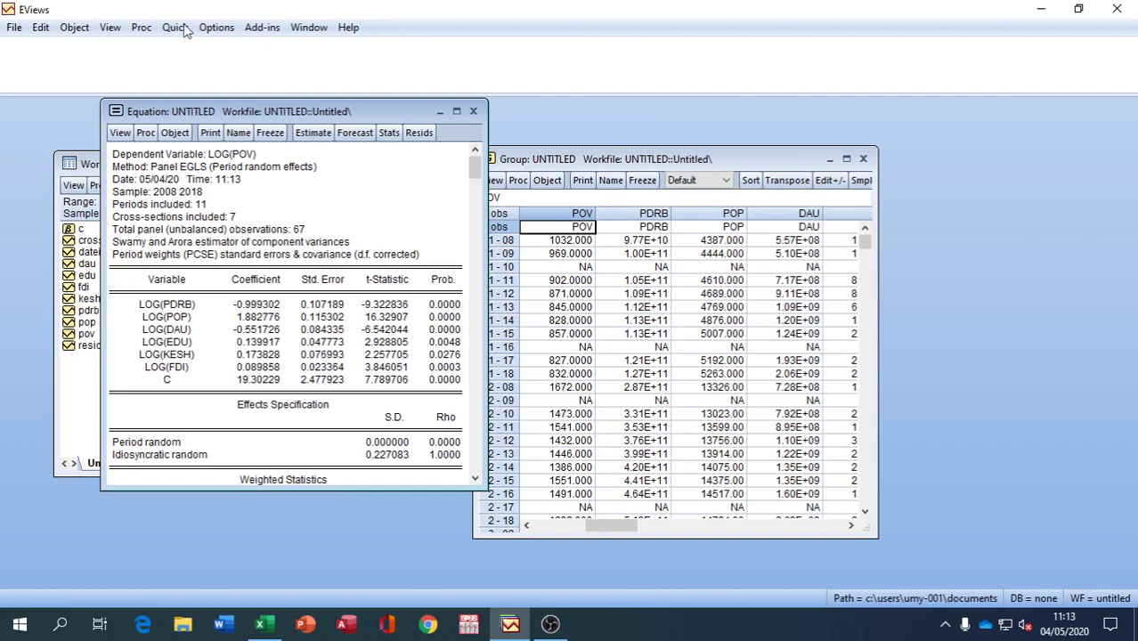
# Switch to Excel and review the DATA sheet and the common, fixed and random effect outputs on the HASIL REGRESI sheet
pyautogui.click(261, 624)
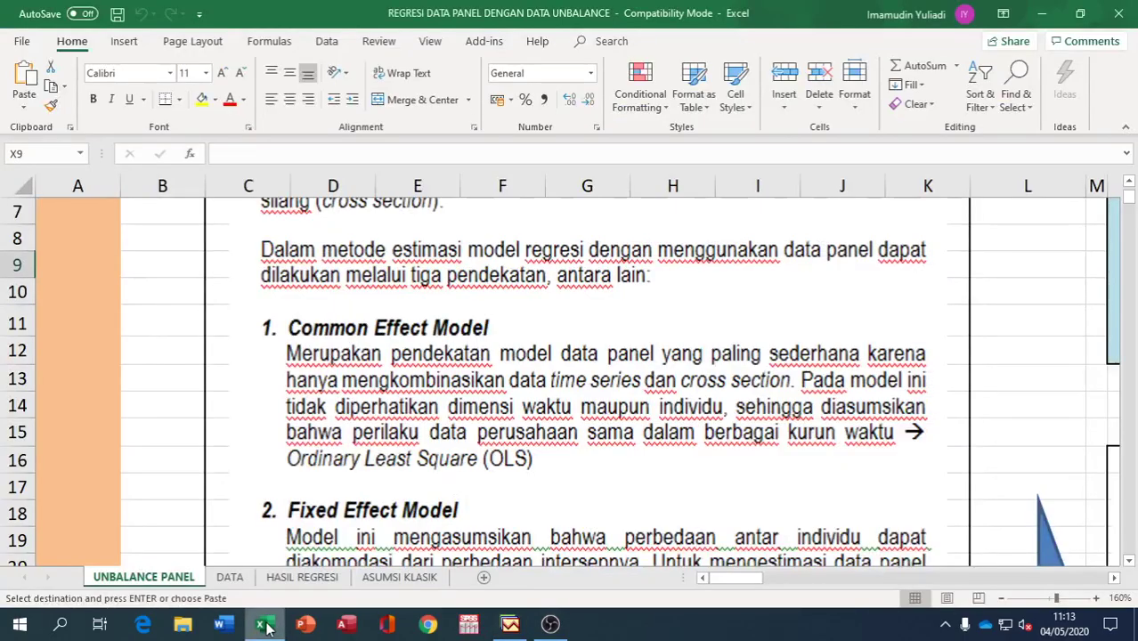
pyautogui.click(229, 576)
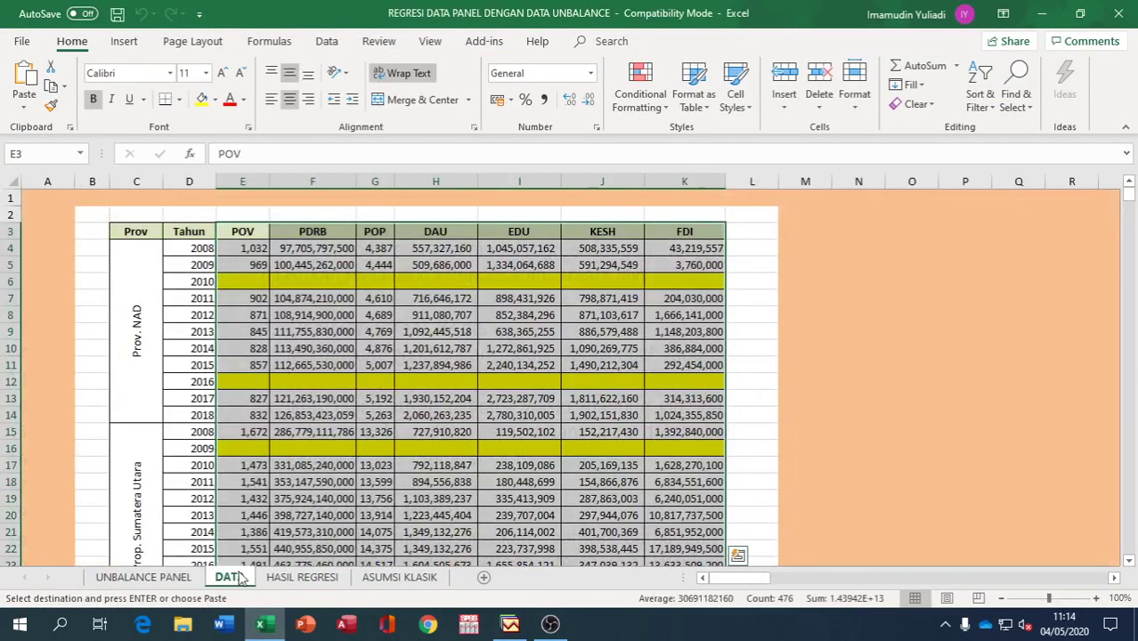
pyautogui.click(302, 577)
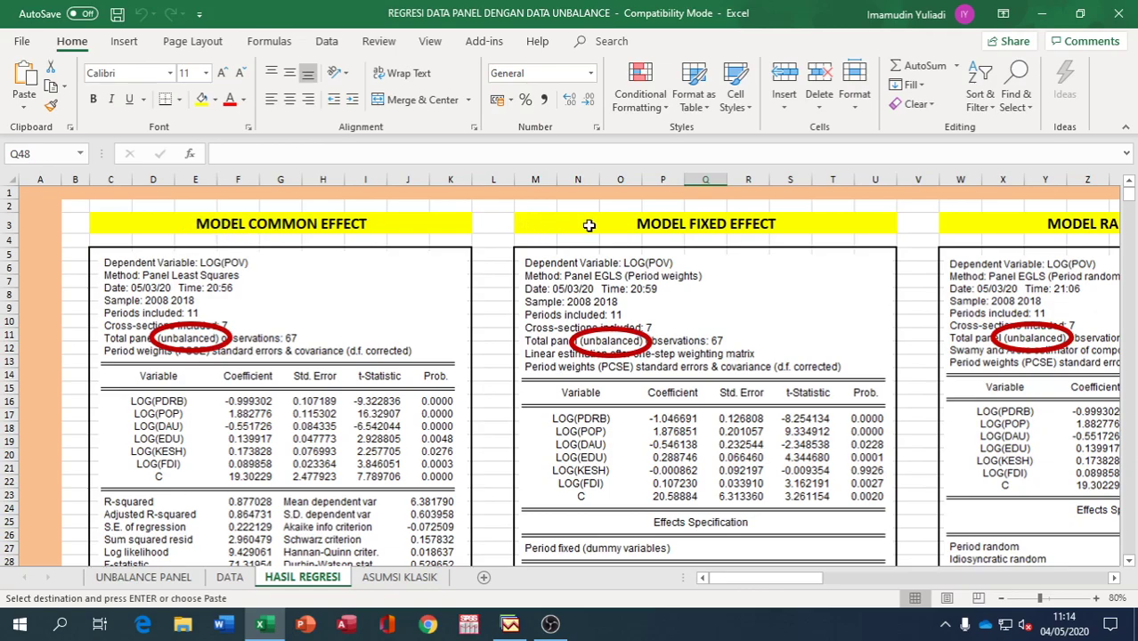
pyautogui.scroll(-2, 318, 281)
pyautogui.scroll(-6, 318, 282)
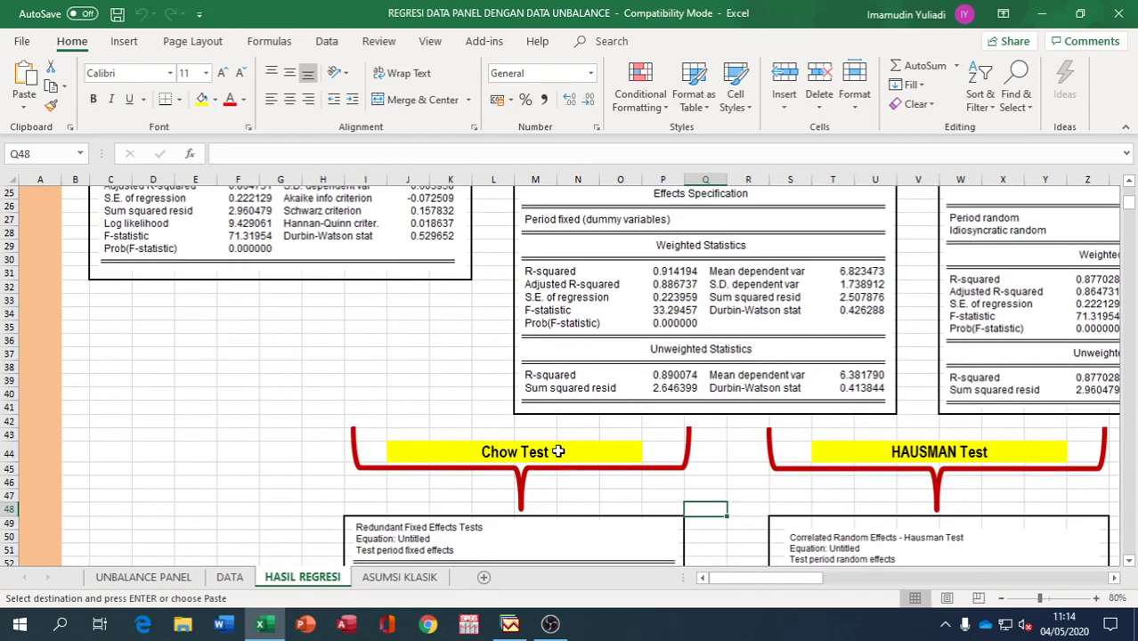
pyautogui.scroll(8, 669, 387)
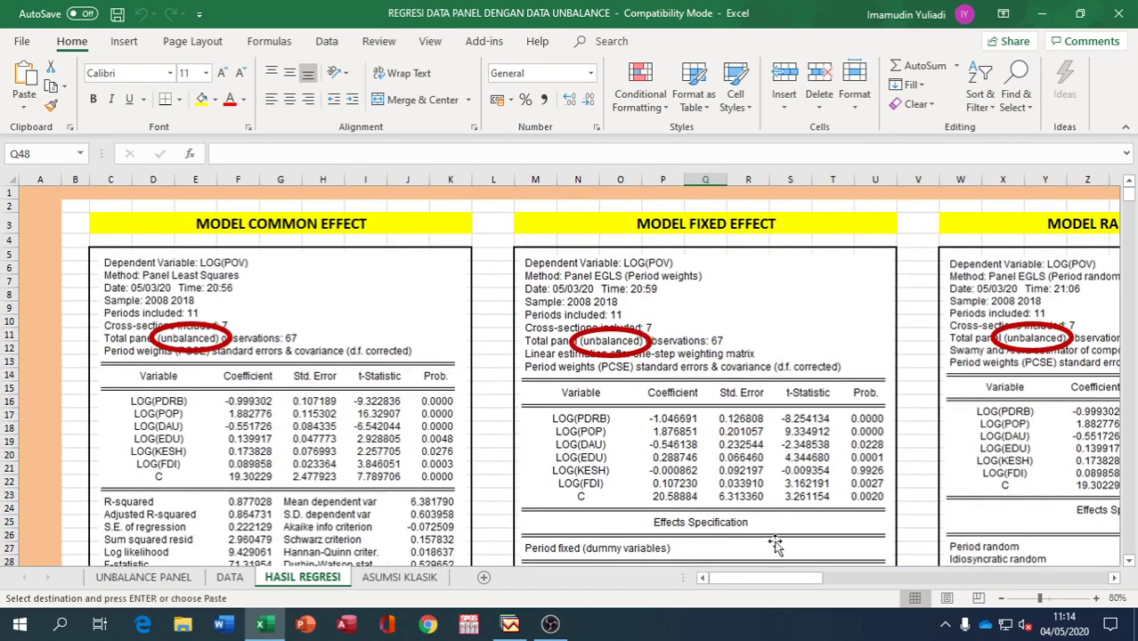
pyautogui.scroll(-1, 767, 527)
pyautogui.scroll(-5, 785, 579)
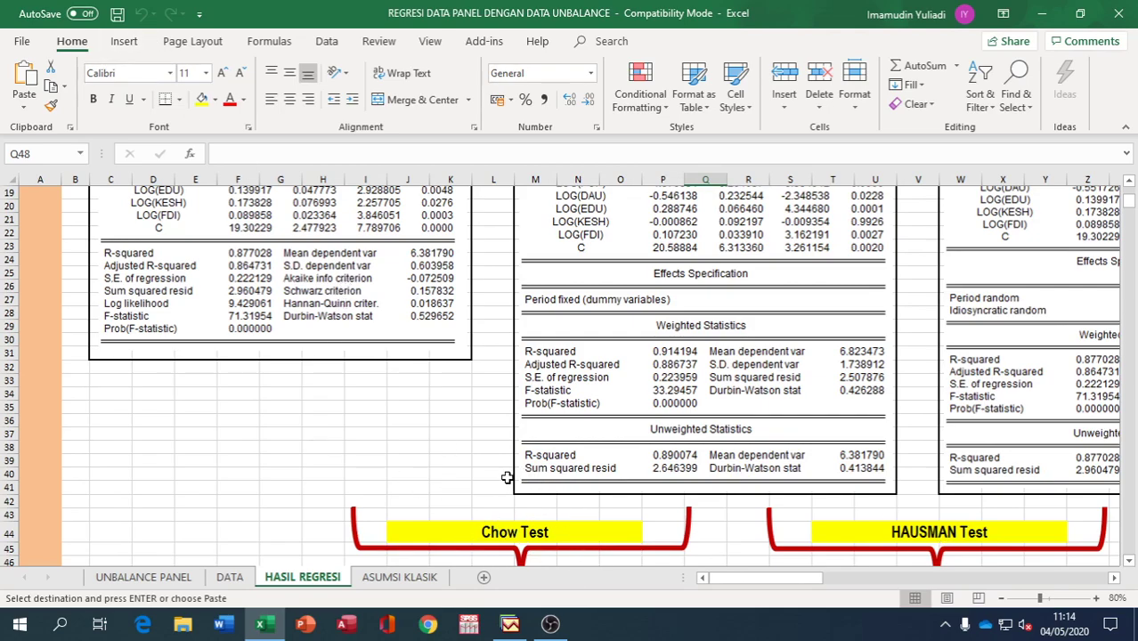
pyautogui.scroll(-1, 505, 477)
pyautogui.scroll(5, 587, 449)
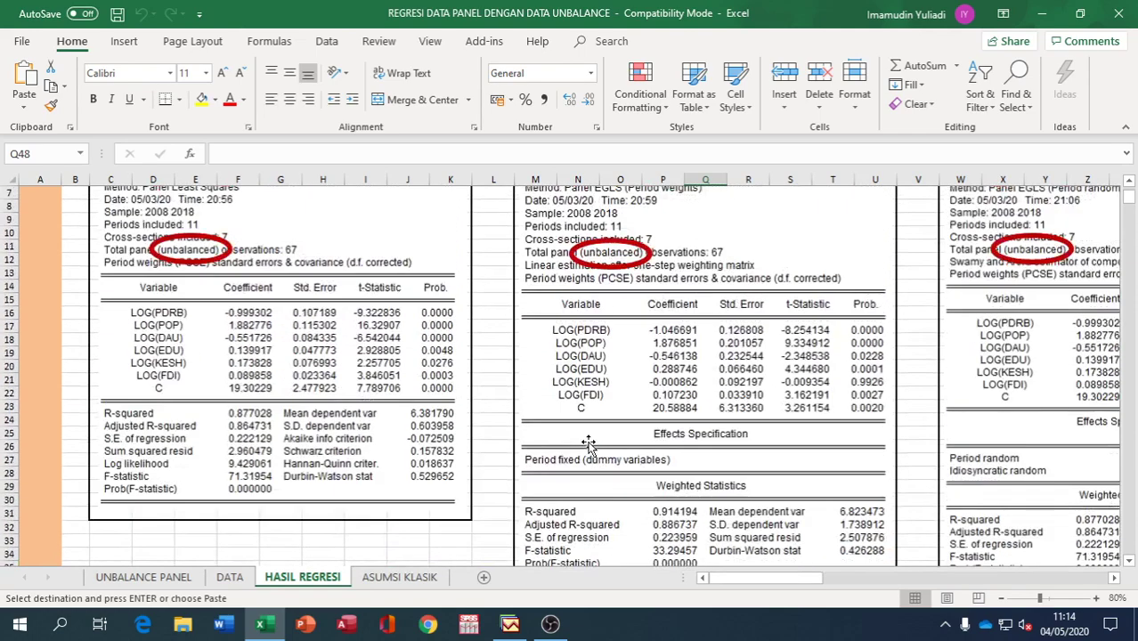
pyautogui.scroll(2, 590, 365)
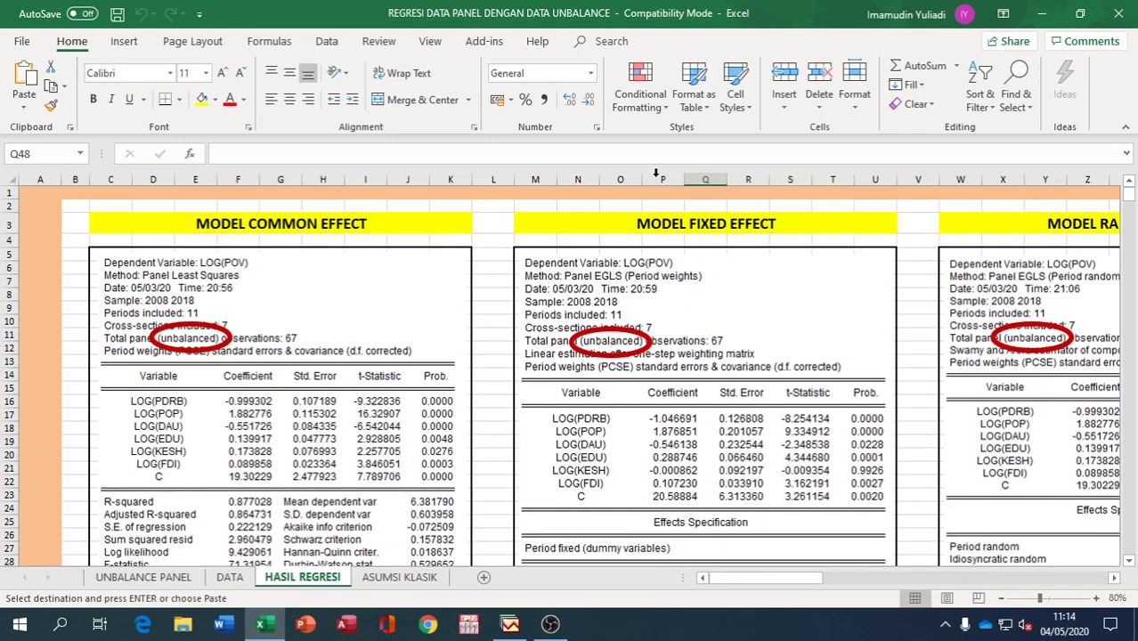
# Switch back to EViews and re-estimate the log equation with Fixed period effects and Period weights as GLS weights, keeping Period weights (PCSE) covariance
pyautogui.click(509, 624)
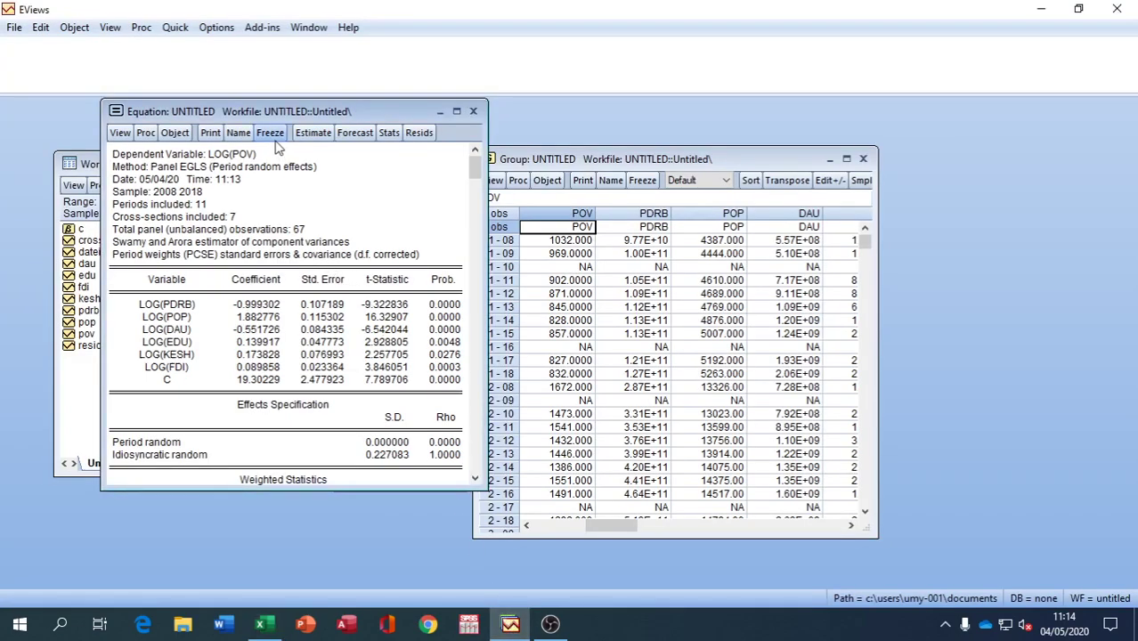
pyautogui.click(311, 133)
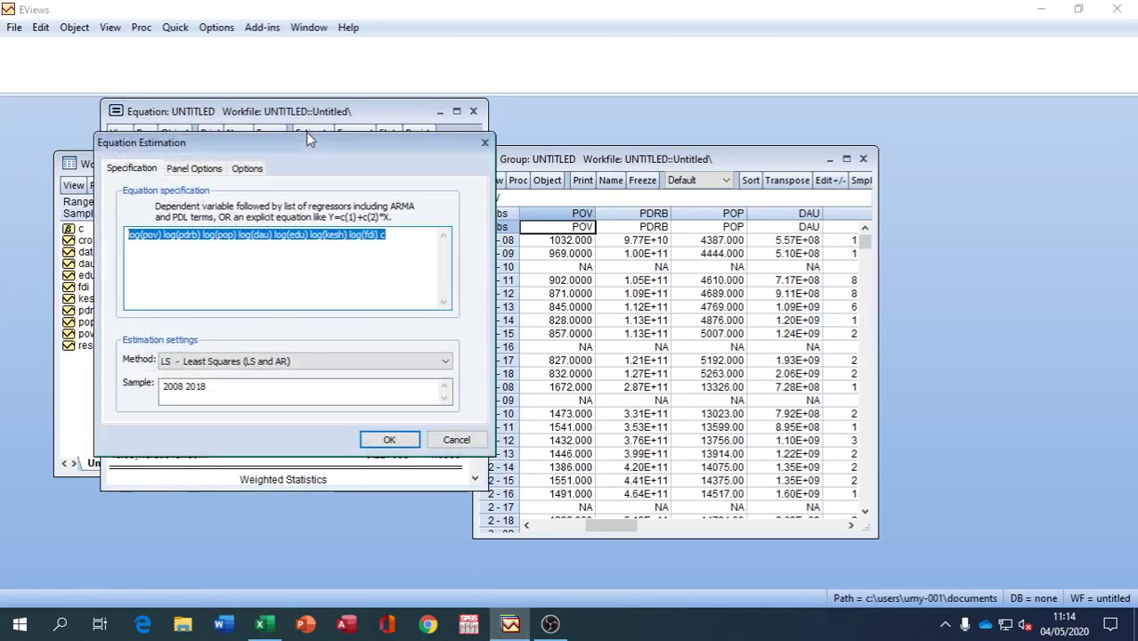
pyautogui.click(218, 170)
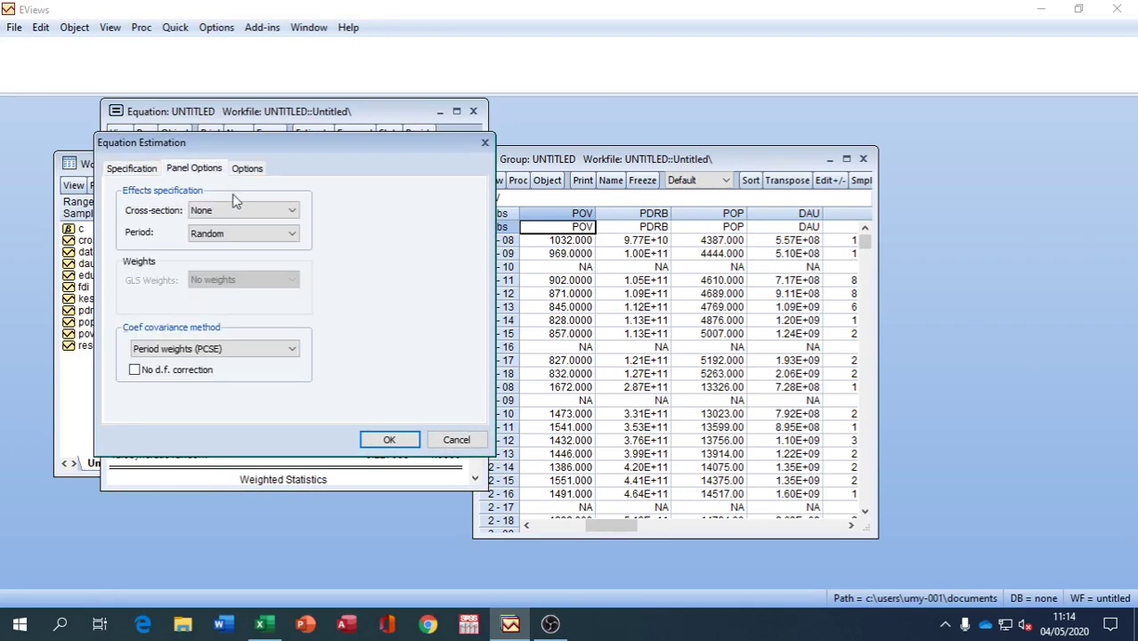
pyautogui.click(291, 233)
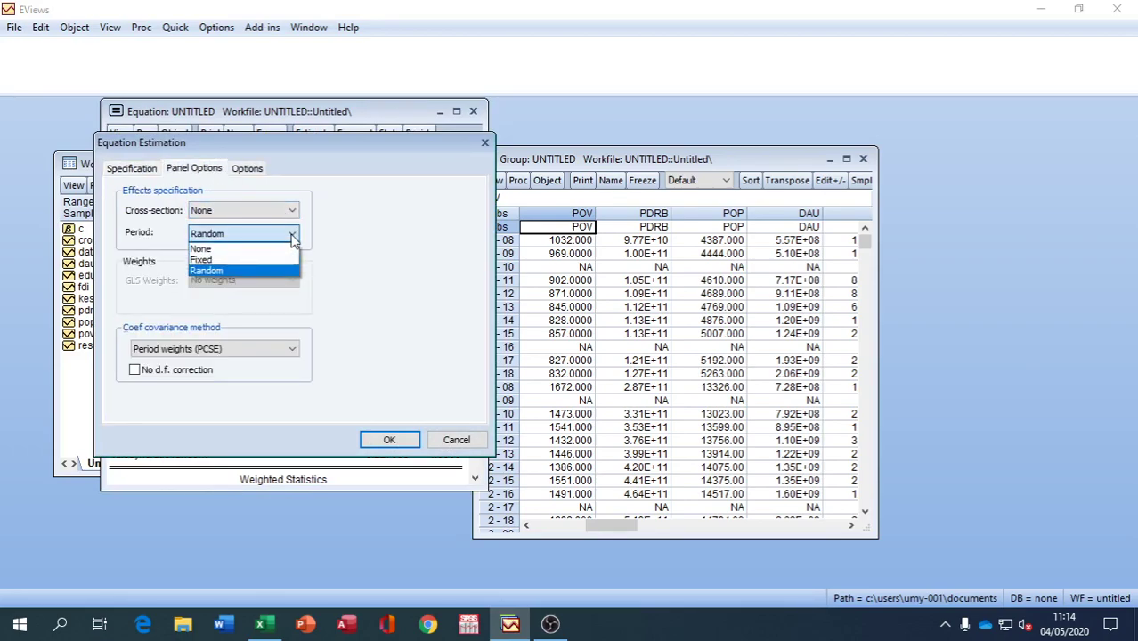
pyautogui.click(237, 262)
pyautogui.click(293, 281)
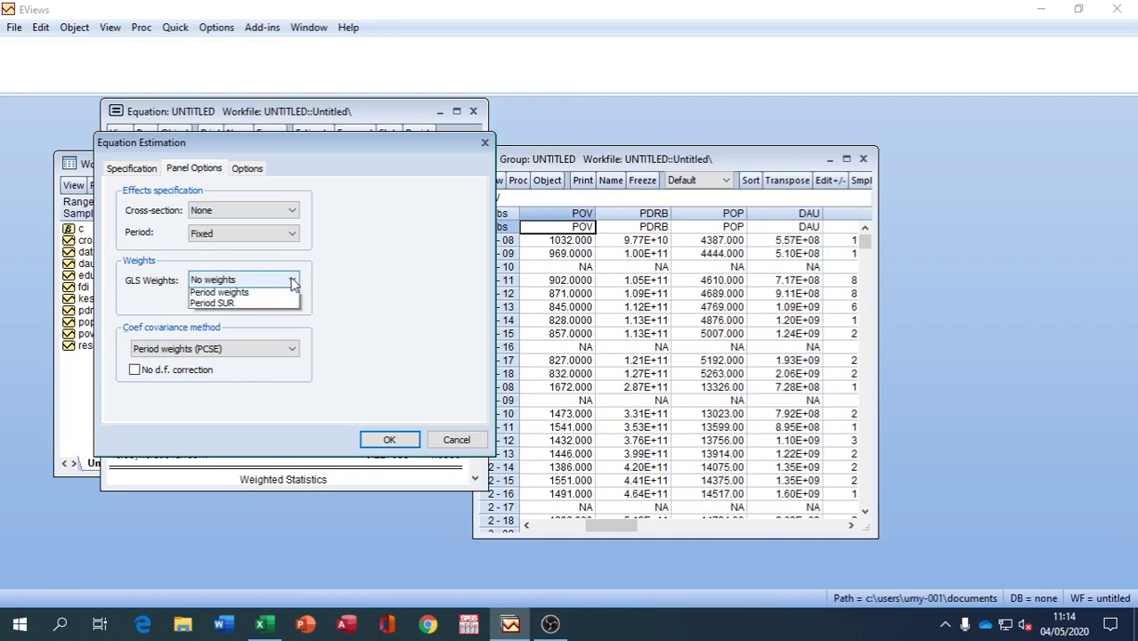
pyautogui.click(246, 326)
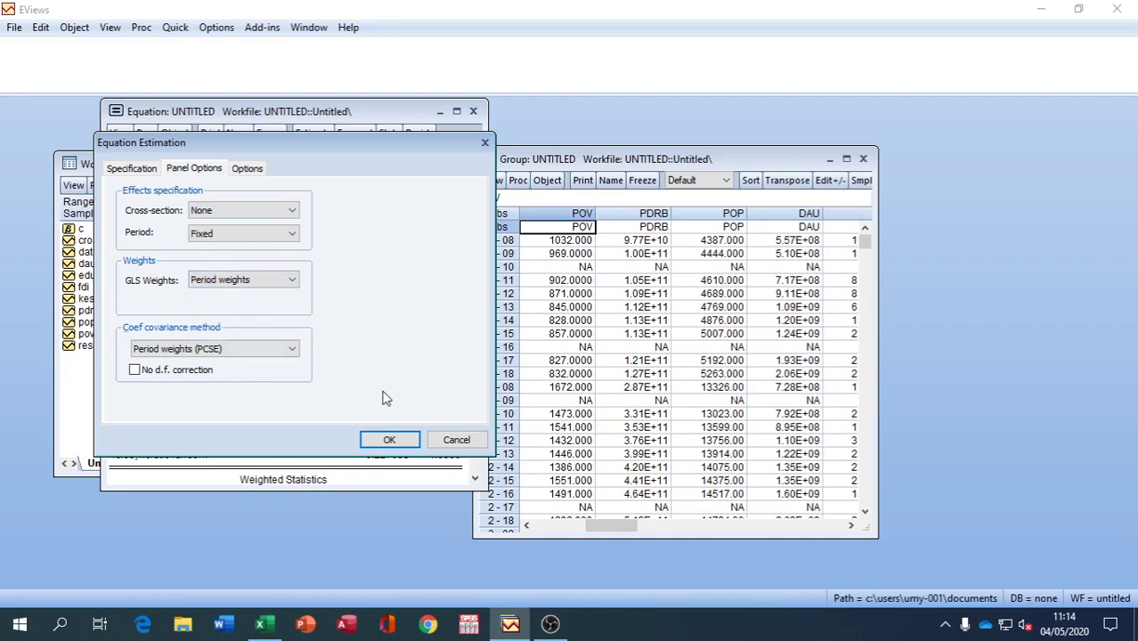
pyautogui.click(391, 440)
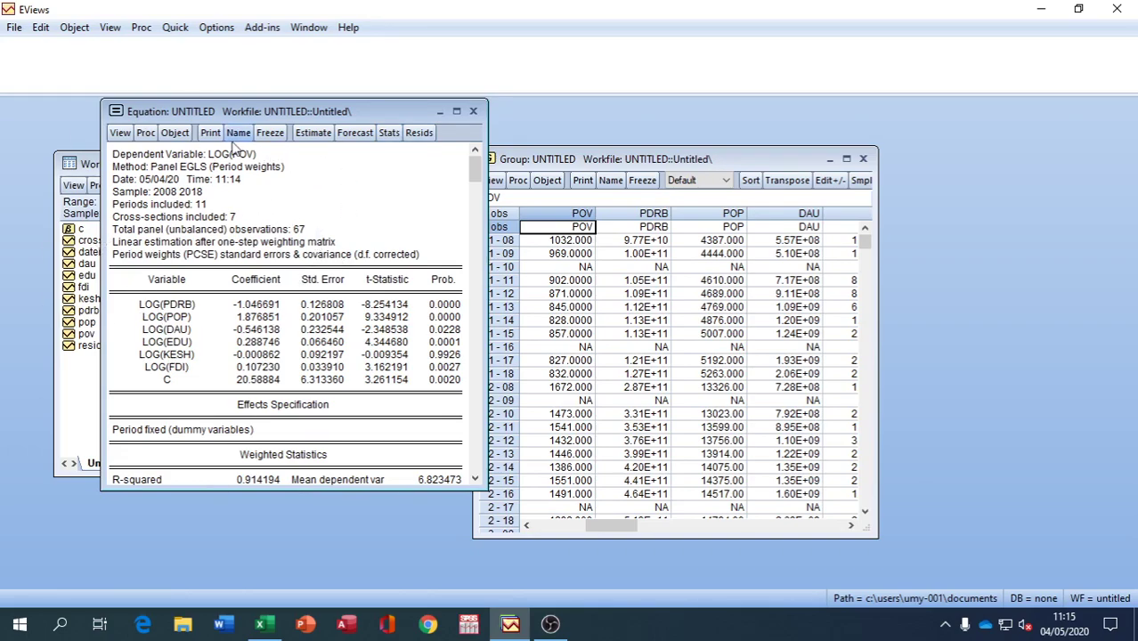
# Run the Redundant Fixed Effects - Likelihood Ratio test on the period fixed effects equation
pyautogui.click(120, 133)
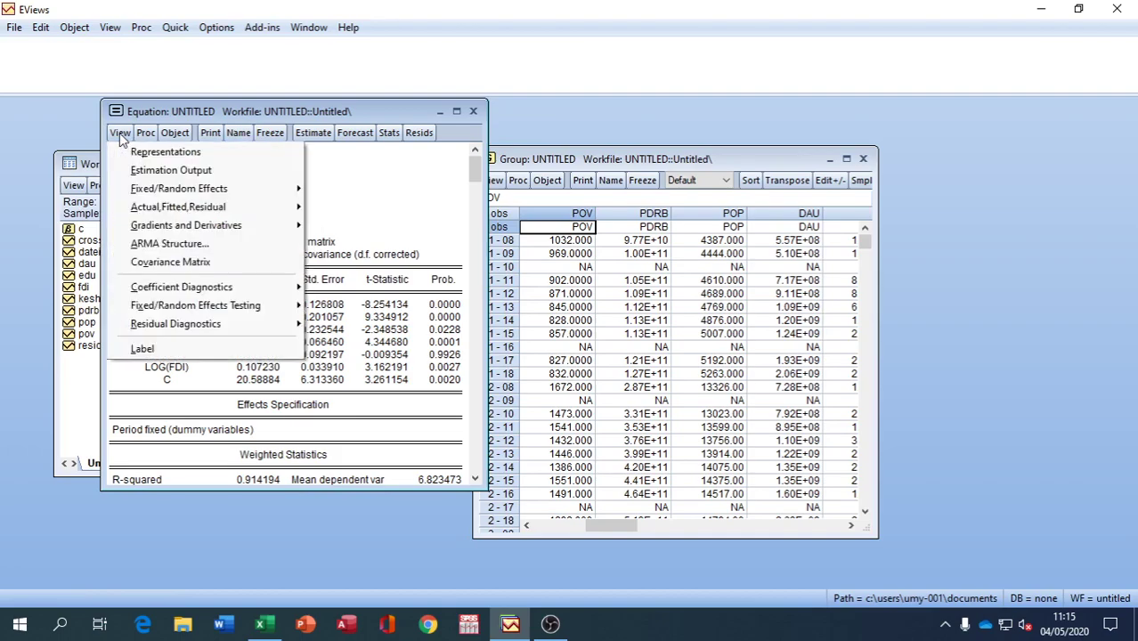
pyautogui.moveTo(123, 313)
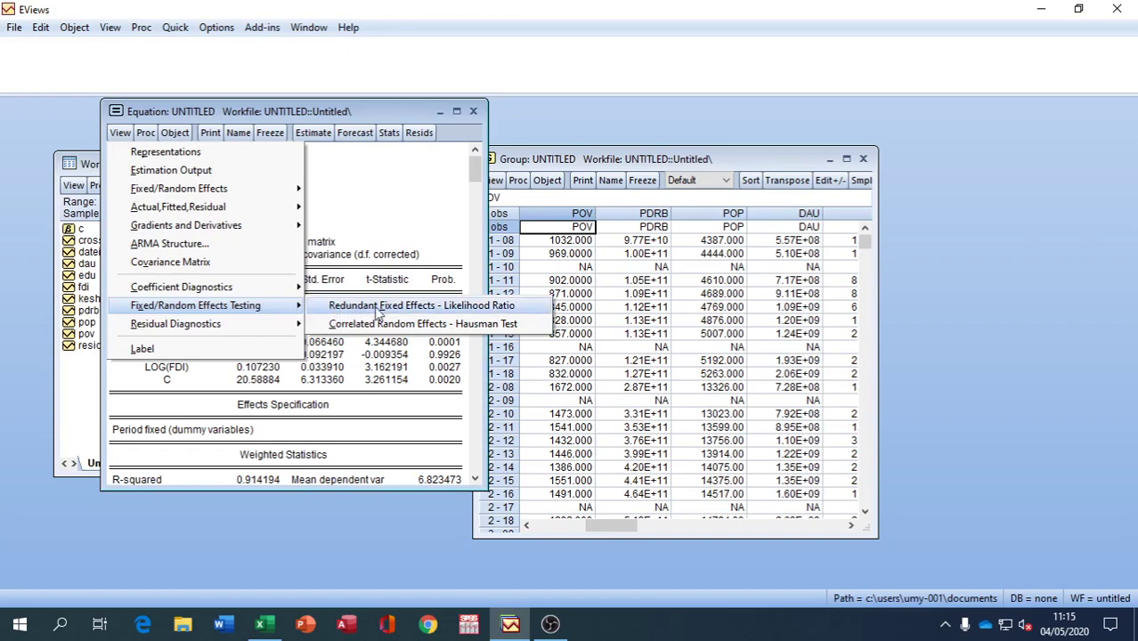
pyautogui.click(455, 308)
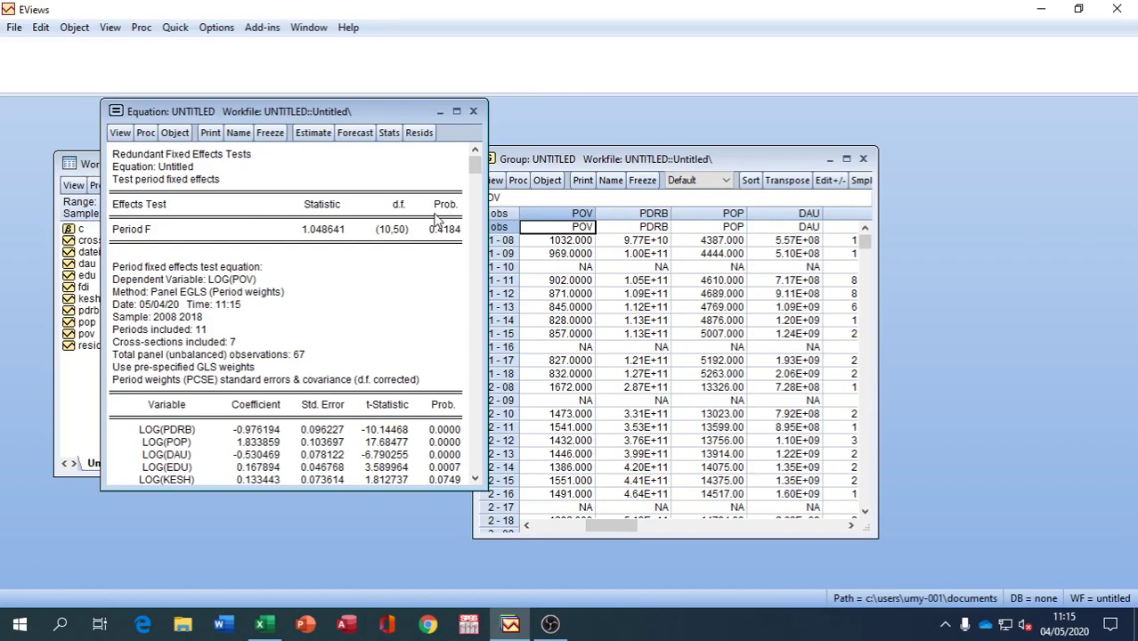
# Switch to Excel and compare the Chow Test output, its conclusion and the fixed and random effect models on the HASIL REGRESI sheet
pyautogui.click(267, 627)
pyautogui.scroll(-10, 580, 490)
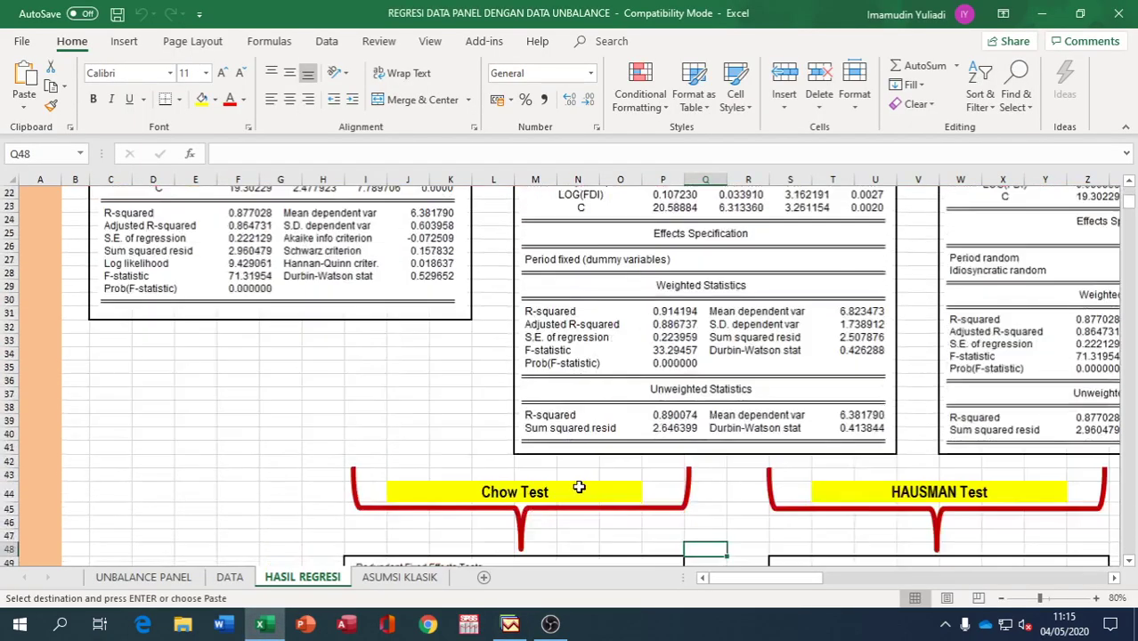
pyautogui.scroll(-2, 579, 491)
pyautogui.scroll(-5, 522, 345)
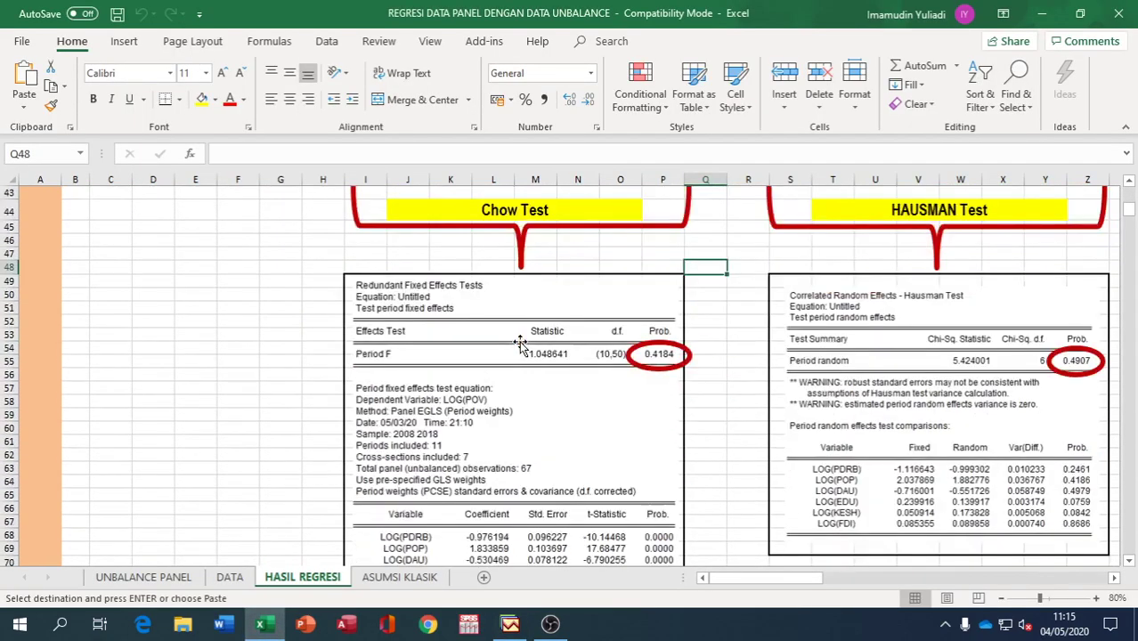
pyautogui.scroll(-5, 522, 345)
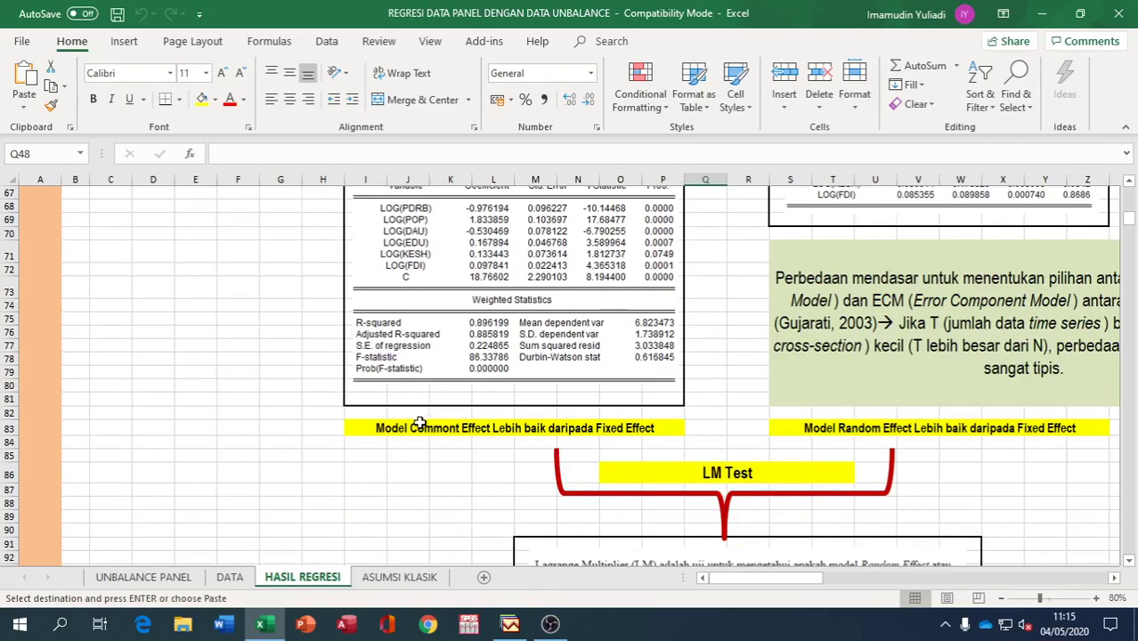
pyautogui.scroll(9, 580, 428)
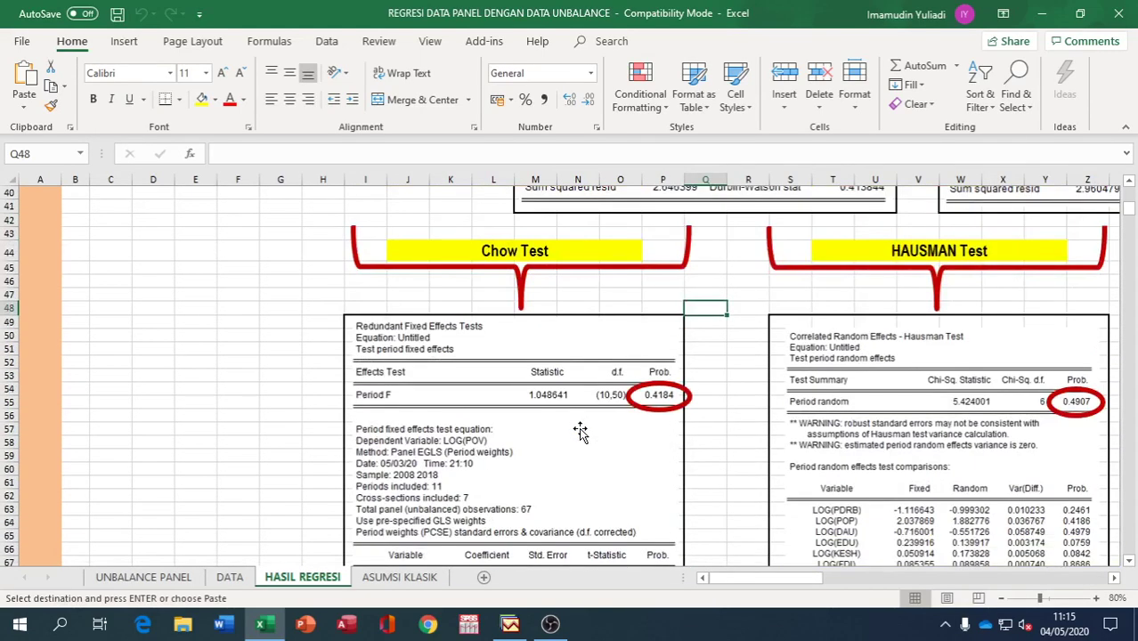
pyautogui.scroll(11, 580, 431)
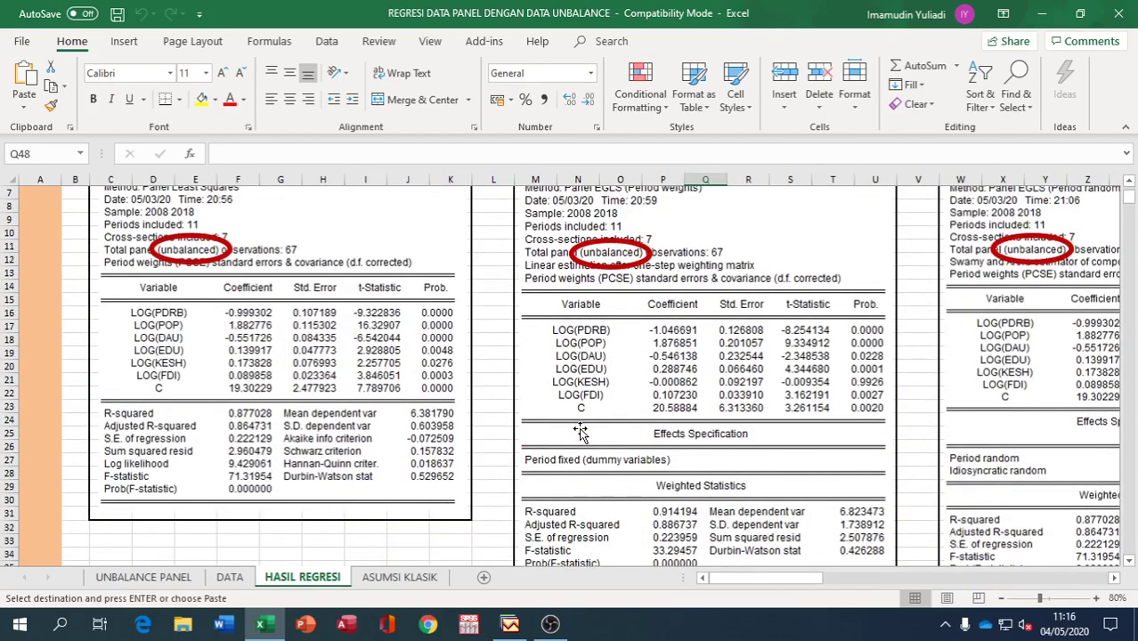
pyautogui.scroll(2, 852, 212)
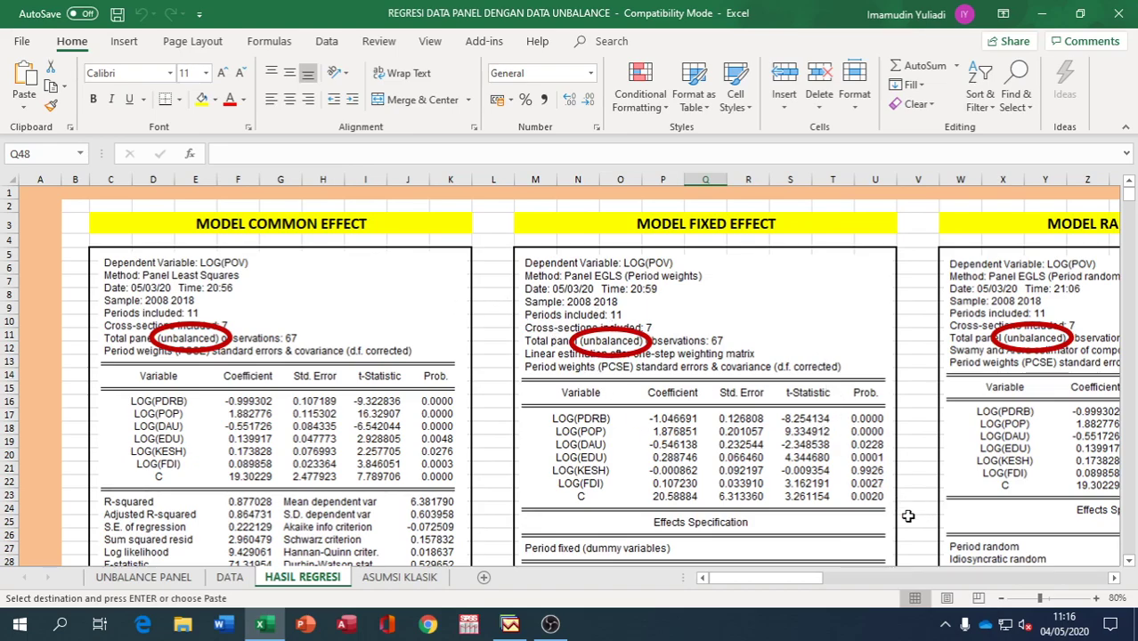
pyautogui.moveTo(815, 578); pyautogui.dragTo(860, 580)
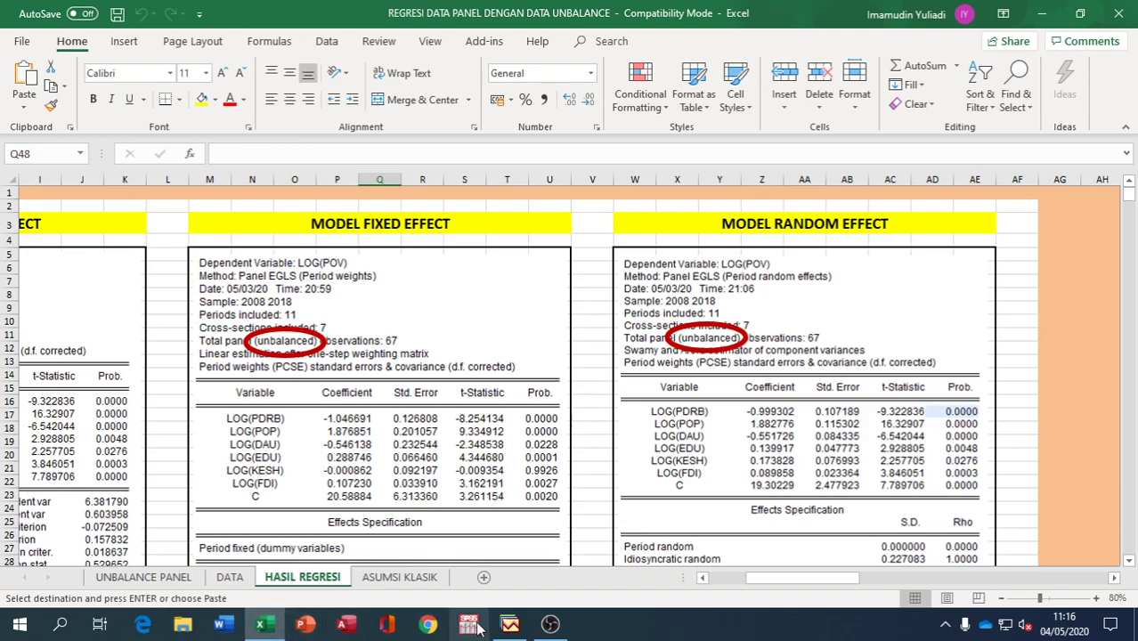
# Switch to EViews and re-estimate the log equation with Random period effects, keeping Period weights (PCSE) as the coefficient covariance method
pyautogui.click(509, 624)
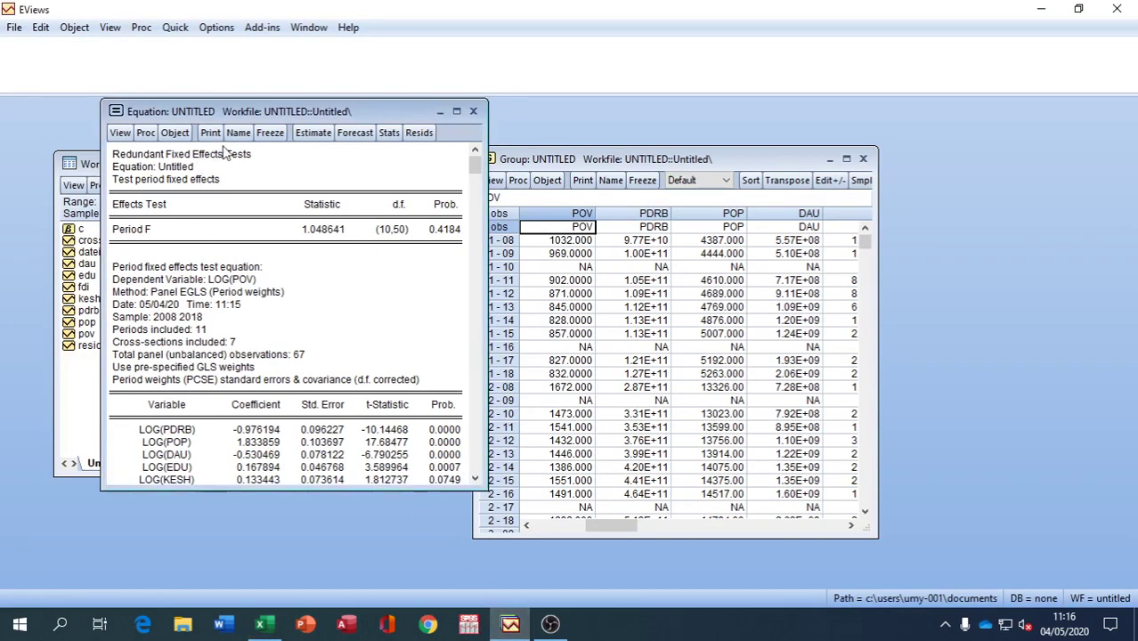
pyautogui.click(310, 134)
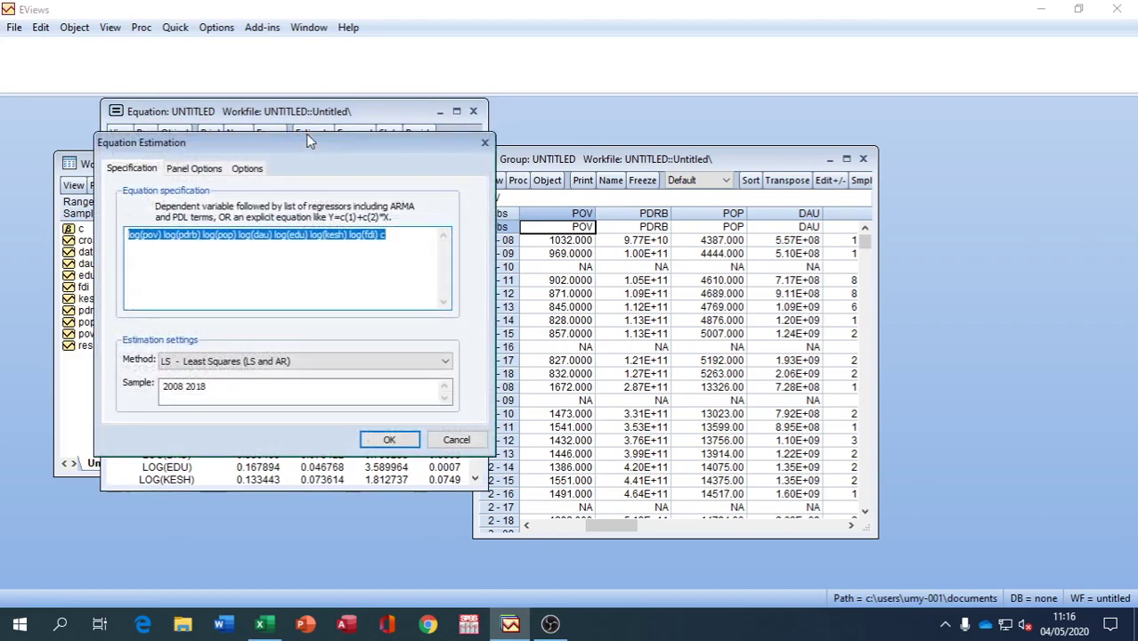
pyautogui.click(191, 168)
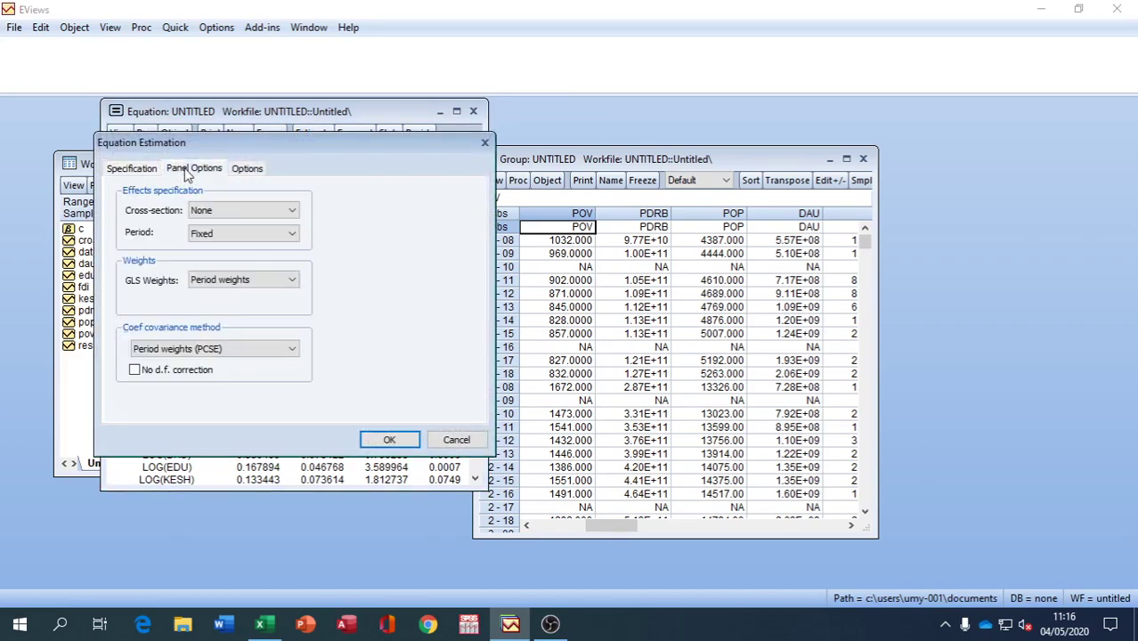
pyautogui.click(290, 232)
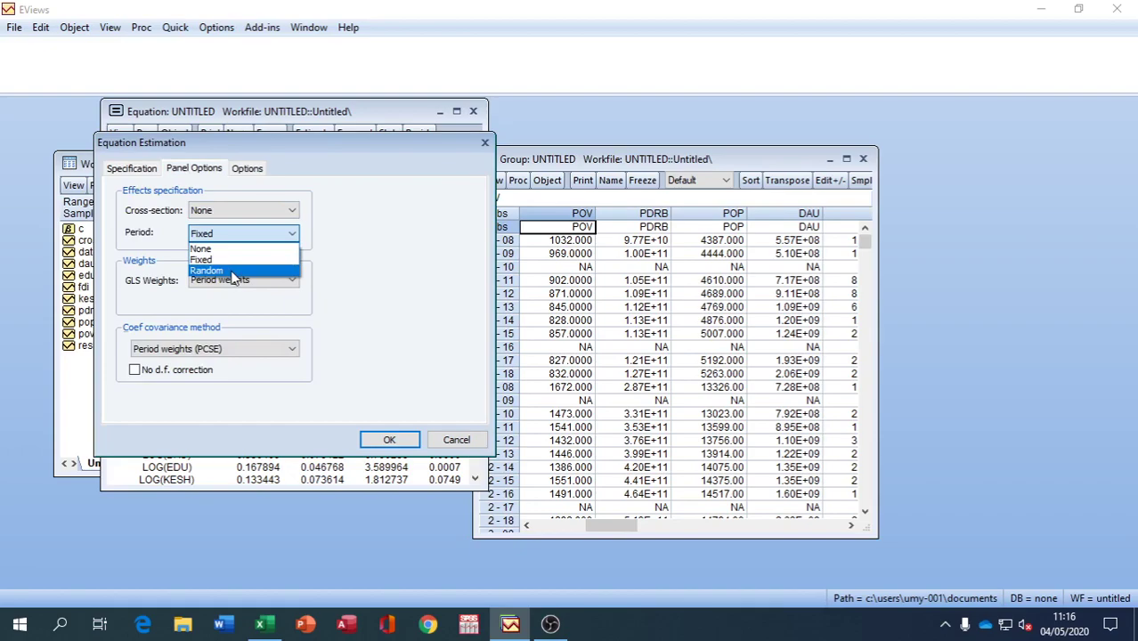
pyautogui.click(234, 270)
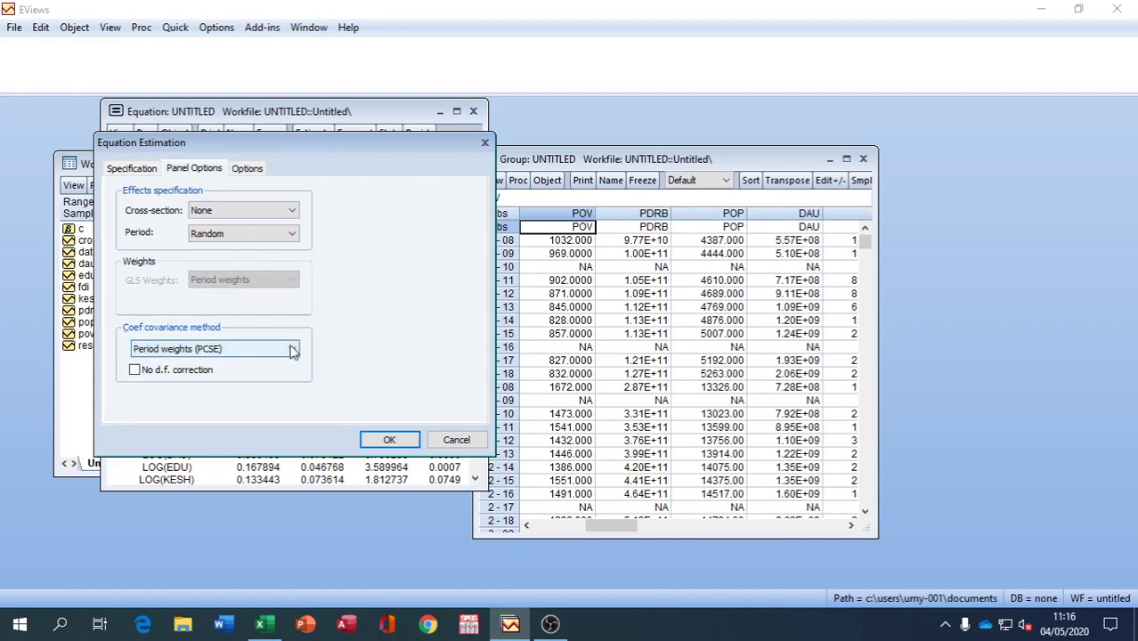
pyautogui.click(388, 440)
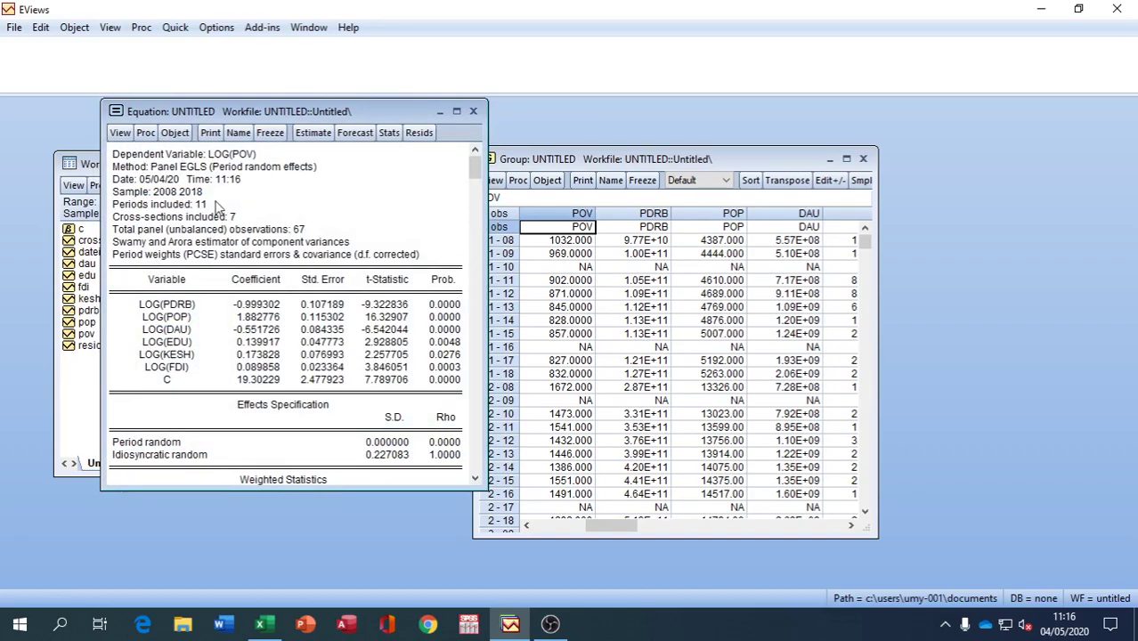
# Run the Correlated Random Effects - Hausman Test on the period random effects equation
pyautogui.click(121, 132)
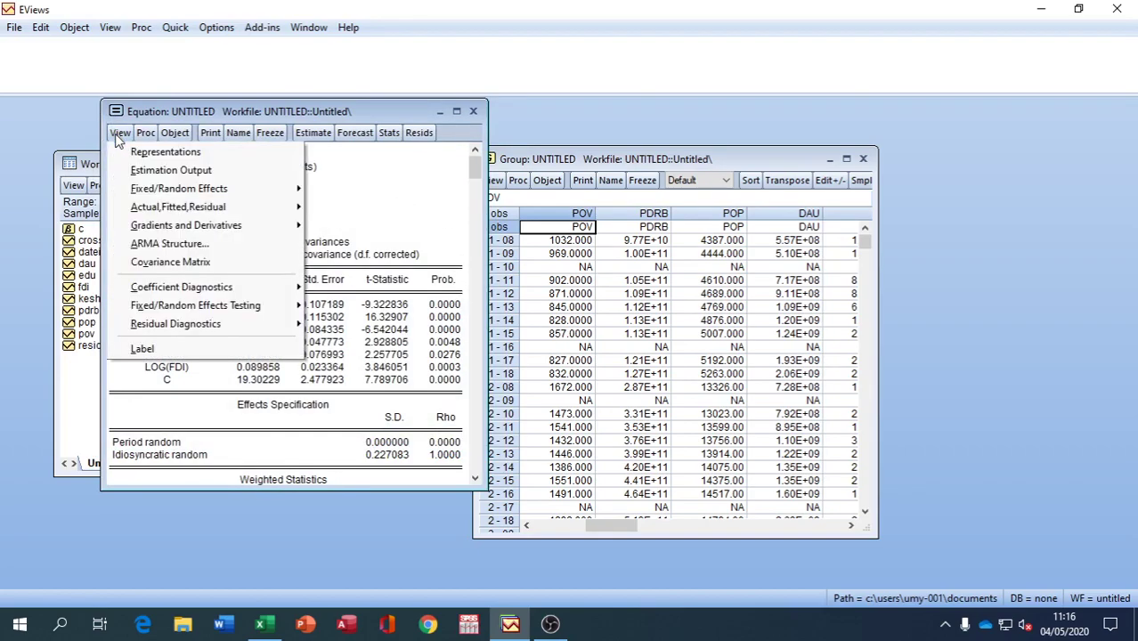
pyautogui.moveTo(141, 311)
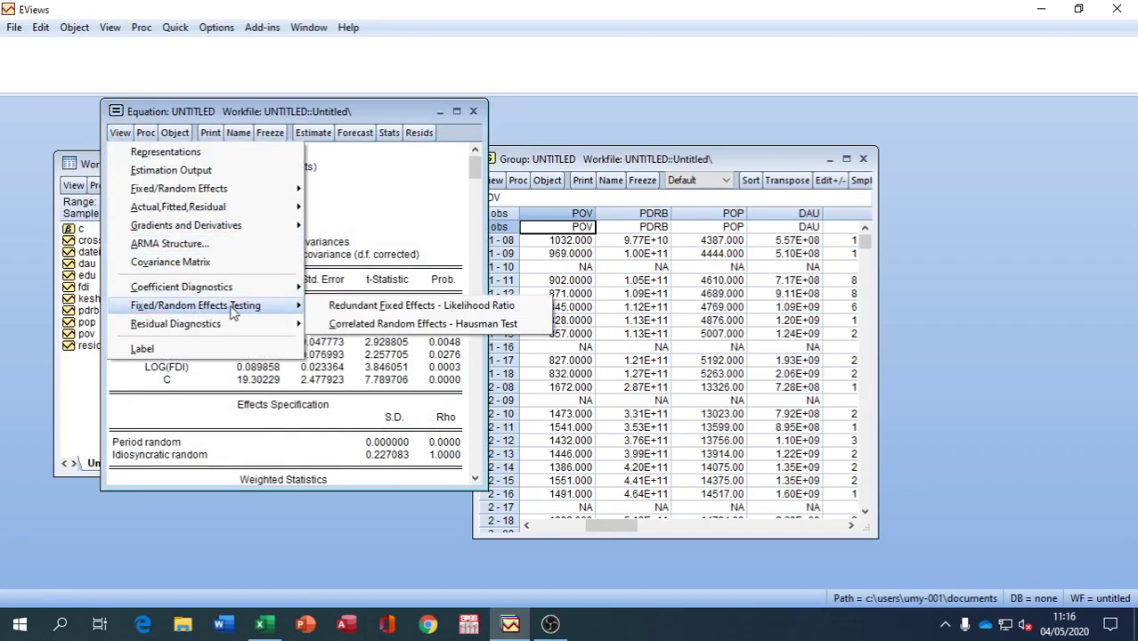
pyautogui.click(350, 326)
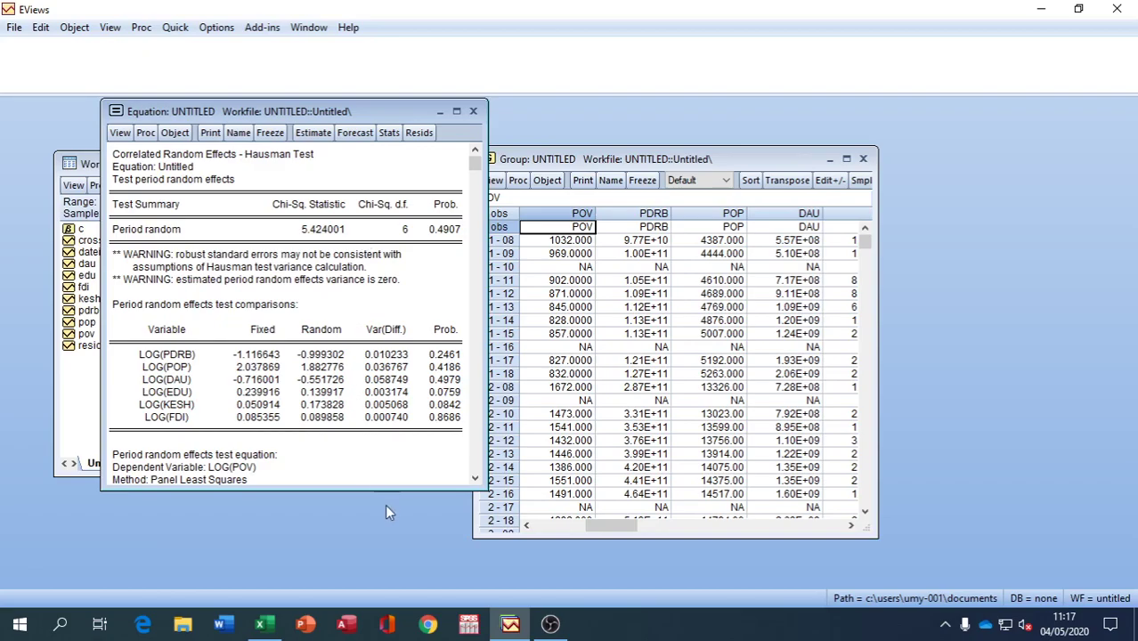
# Switch to Excel and review the Hausman Test, Chow Test and LM Test sections with their model choice notes on the HASIL REGRESI sheet
pyautogui.click(261, 624)
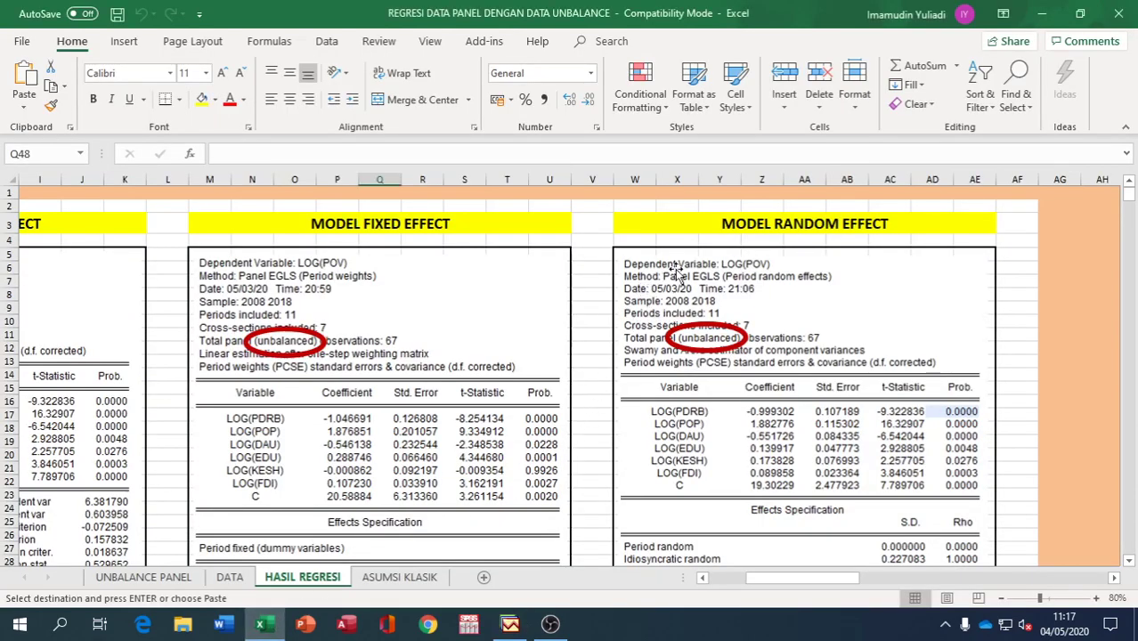
pyautogui.scroll(-12, 685, 294)
pyautogui.scroll(-12, 686, 294)
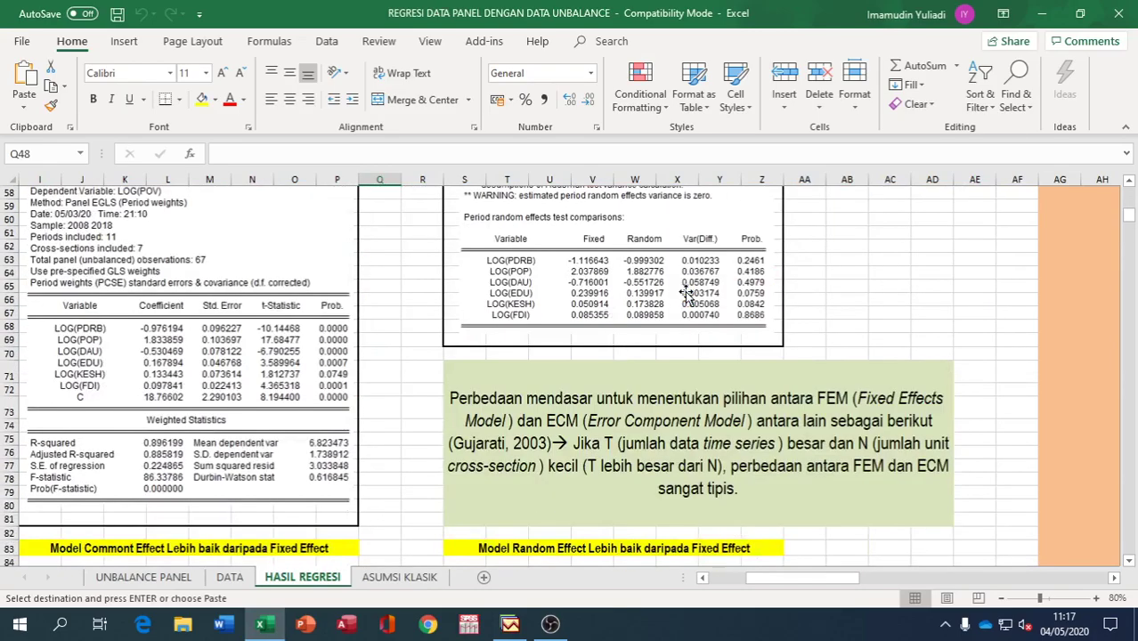
pyautogui.scroll(1, 686, 296)
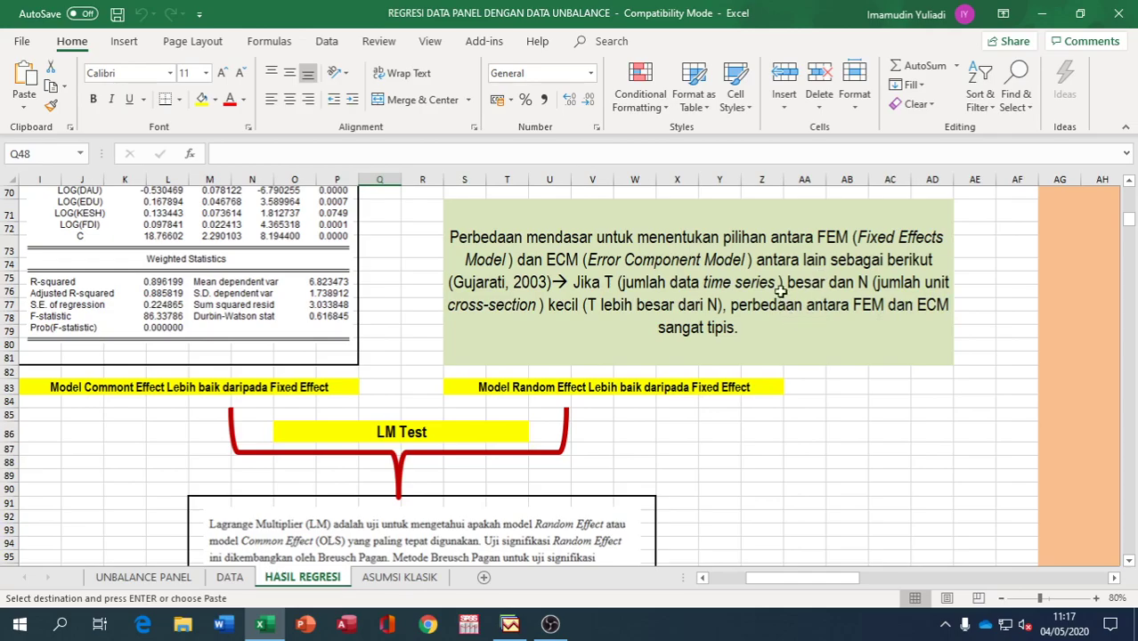
pyautogui.scroll(20, 751, 309)
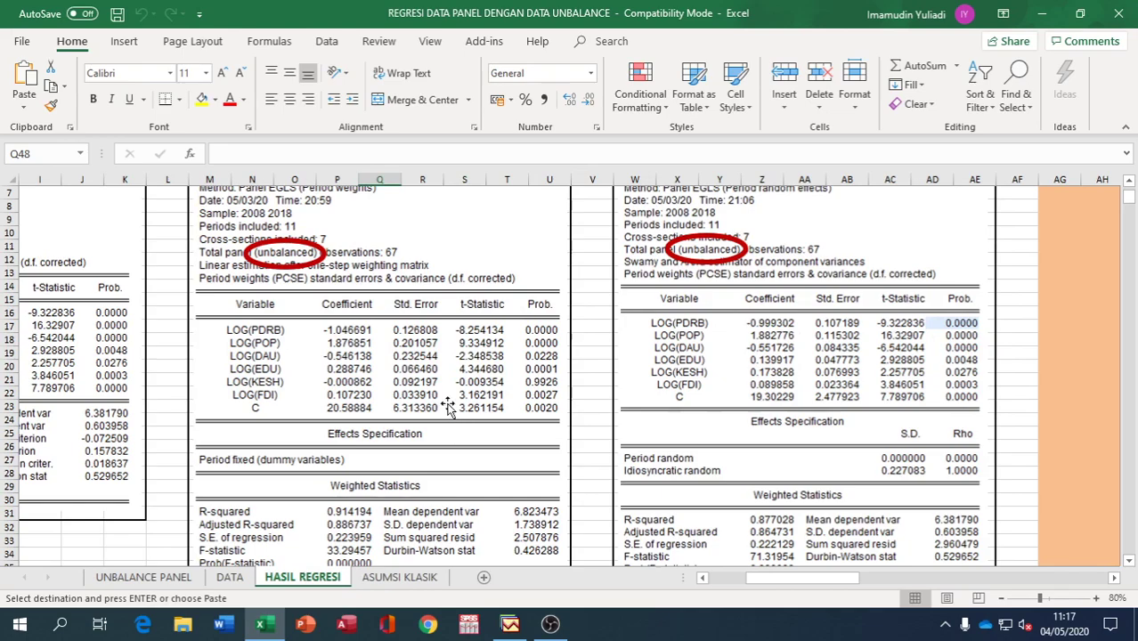
pyautogui.scroll(-12, 547, 377)
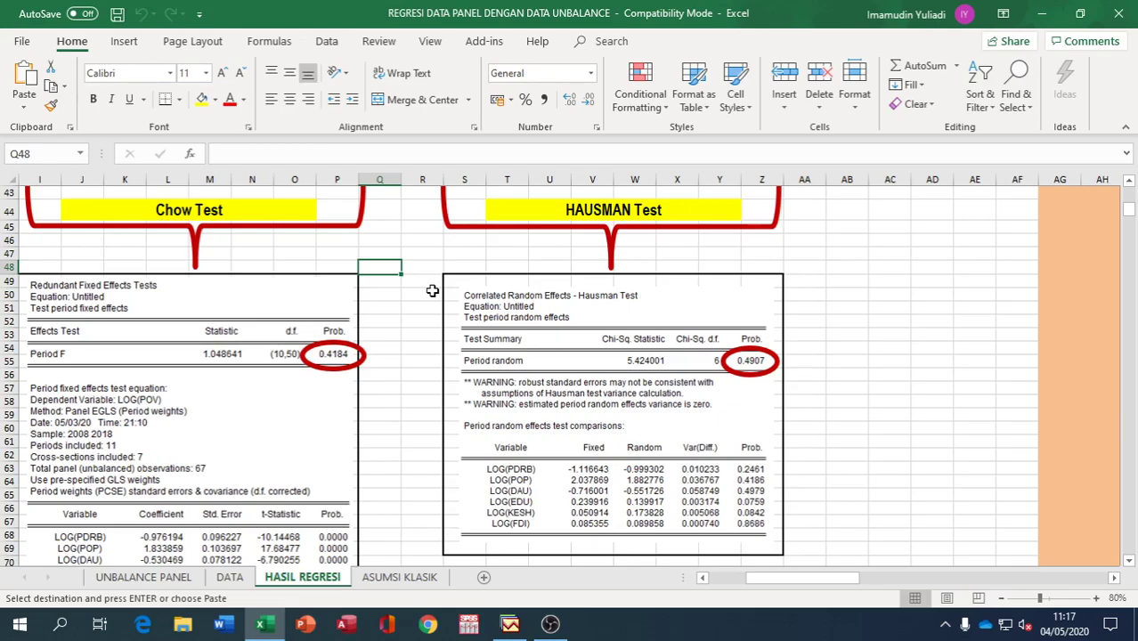
pyautogui.scroll(-10, 431, 291)
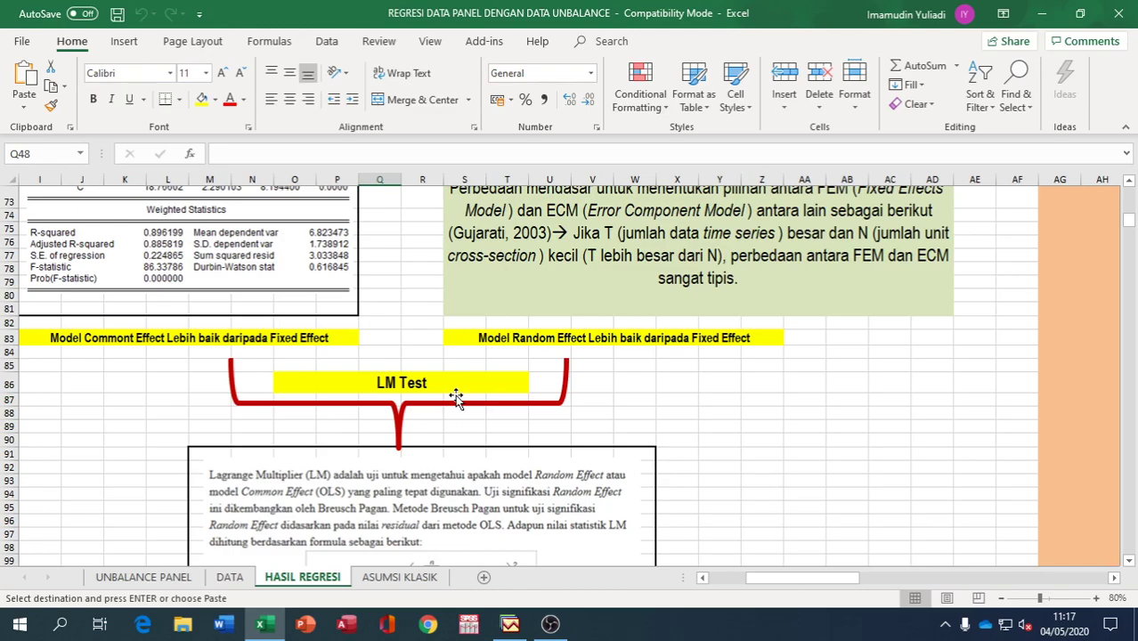
pyautogui.scroll(1, 455, 396)
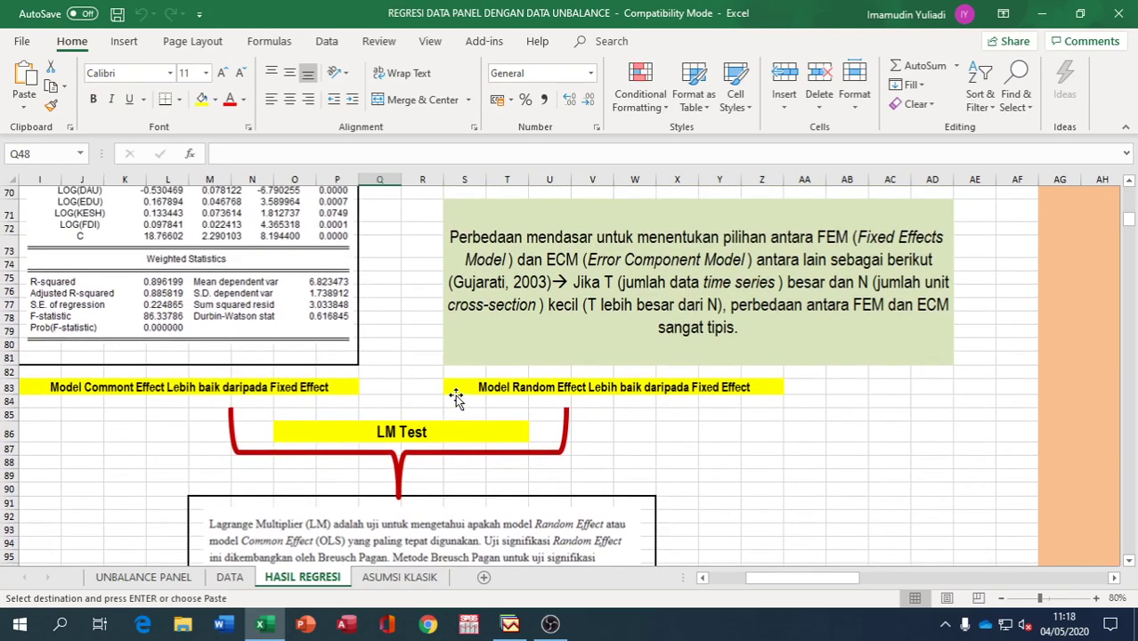
pyautogui.scroll(12, 454, 395)
pyautogui.scroll(9, 346, 310)
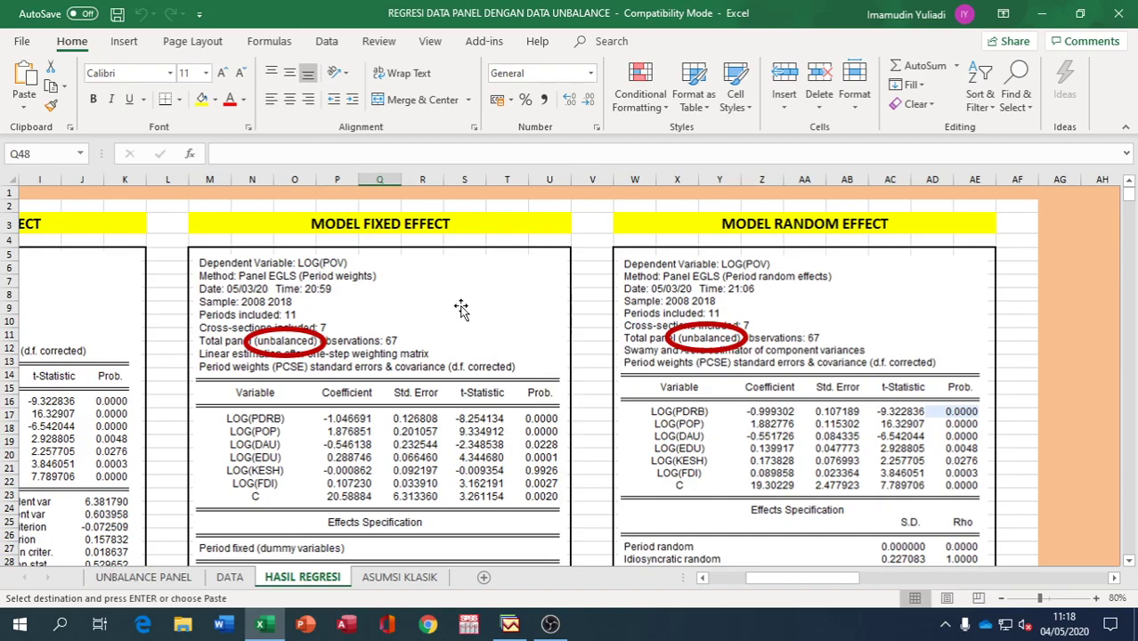
pyautogui.scroll(-14, 460, 308)
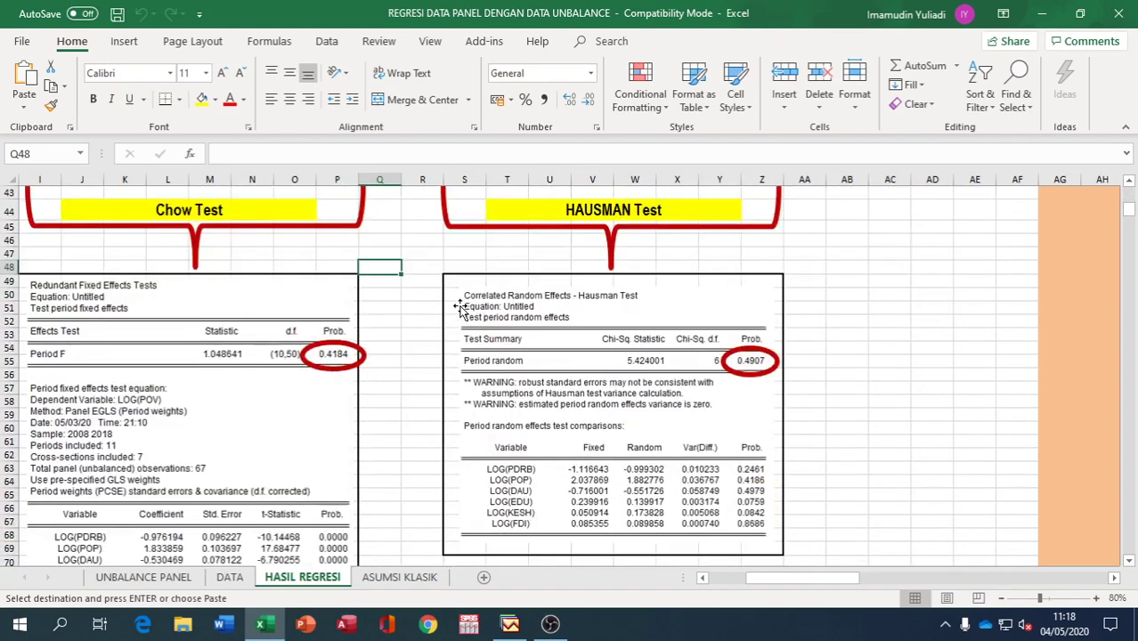
pyautogui.scroll(-14, 307, 347)
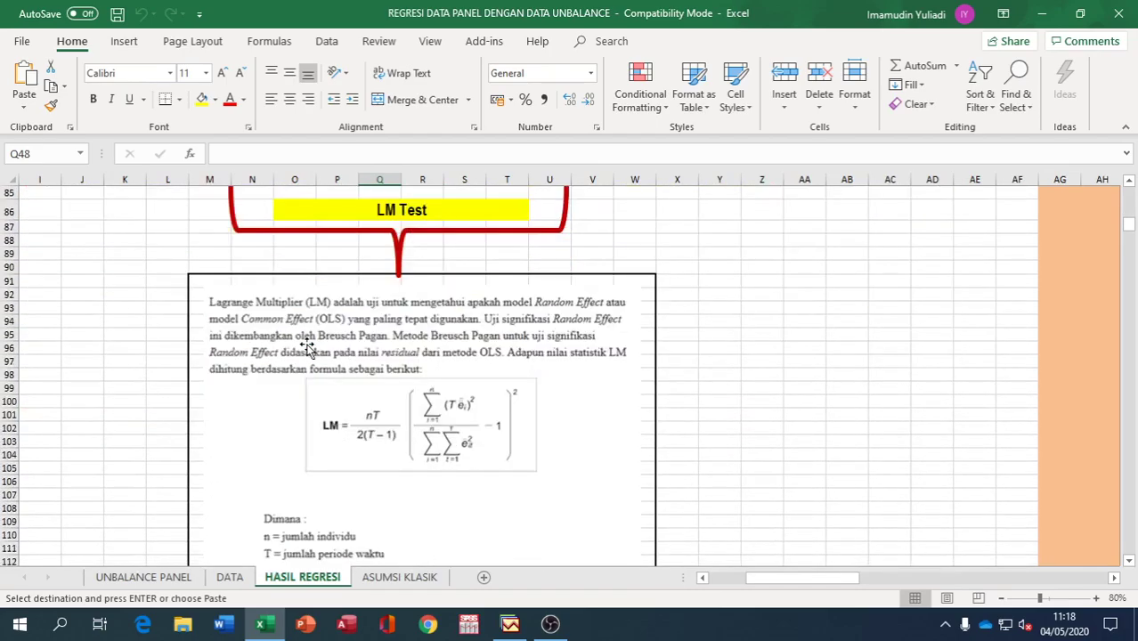
pyautogui.scroll(8, 307, 347)
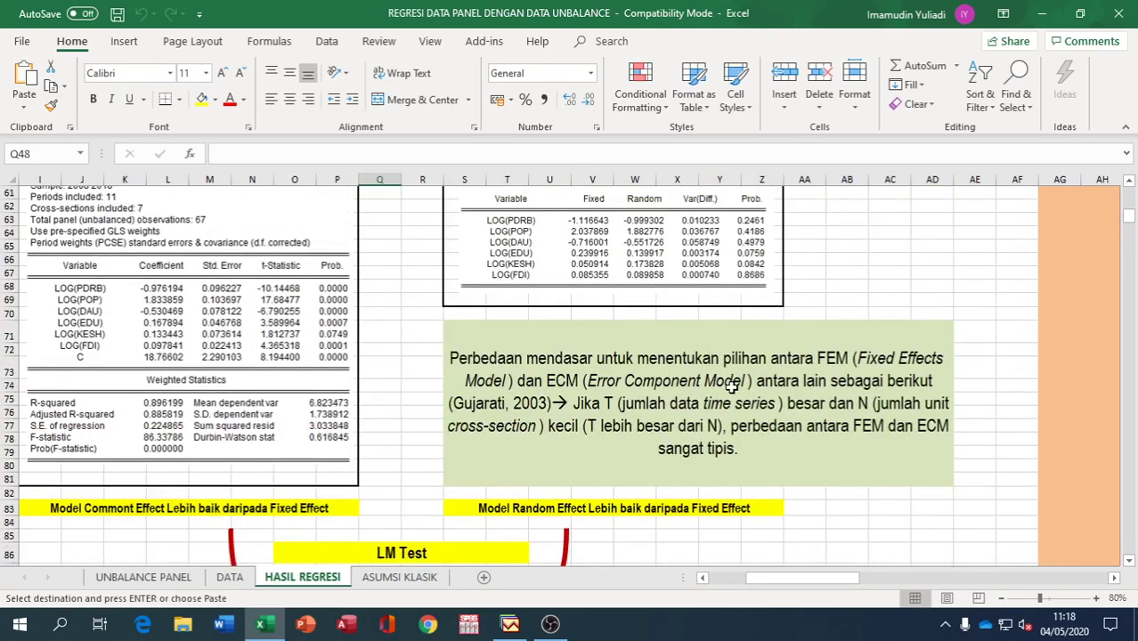
pyautogui.scroll(-1, 732, 385)
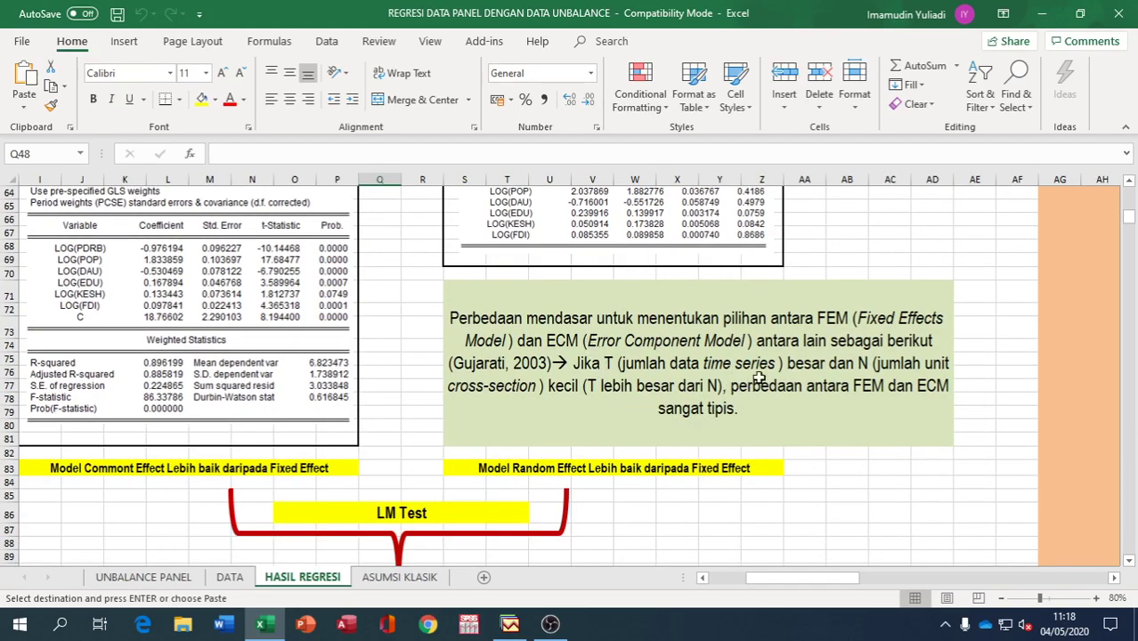
# Examine the best random effect model, the Park, normality and multicollinearity tests and the GLS notes on the ASUMSI KLASIK sheet
pyautogui.click(399, 577)
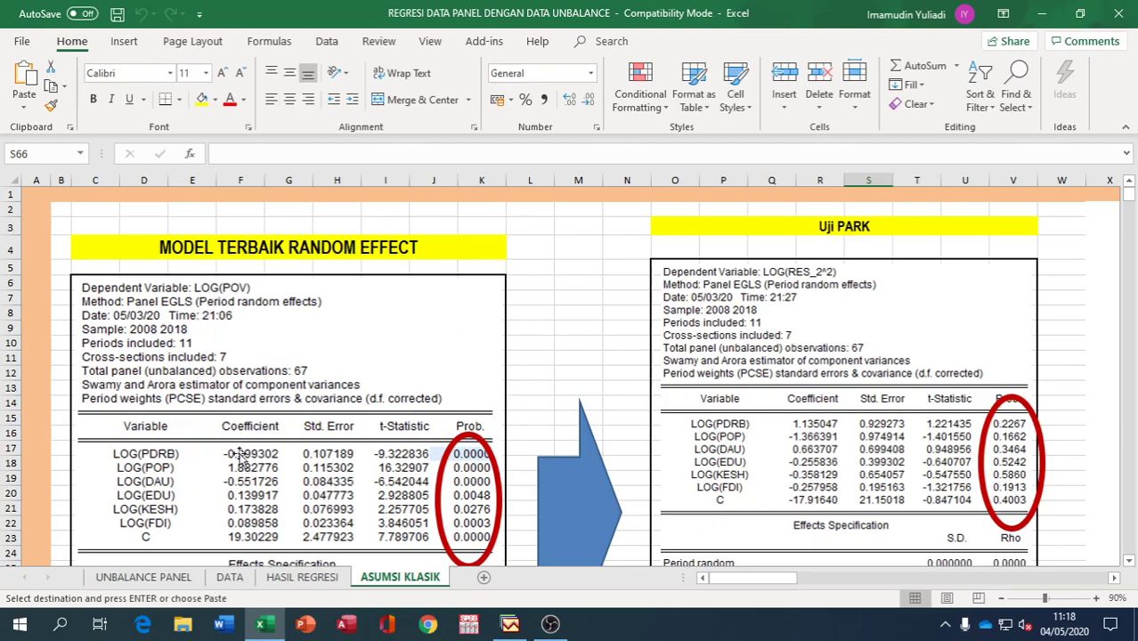
pyautogui.scroll(-15, 309, 354)
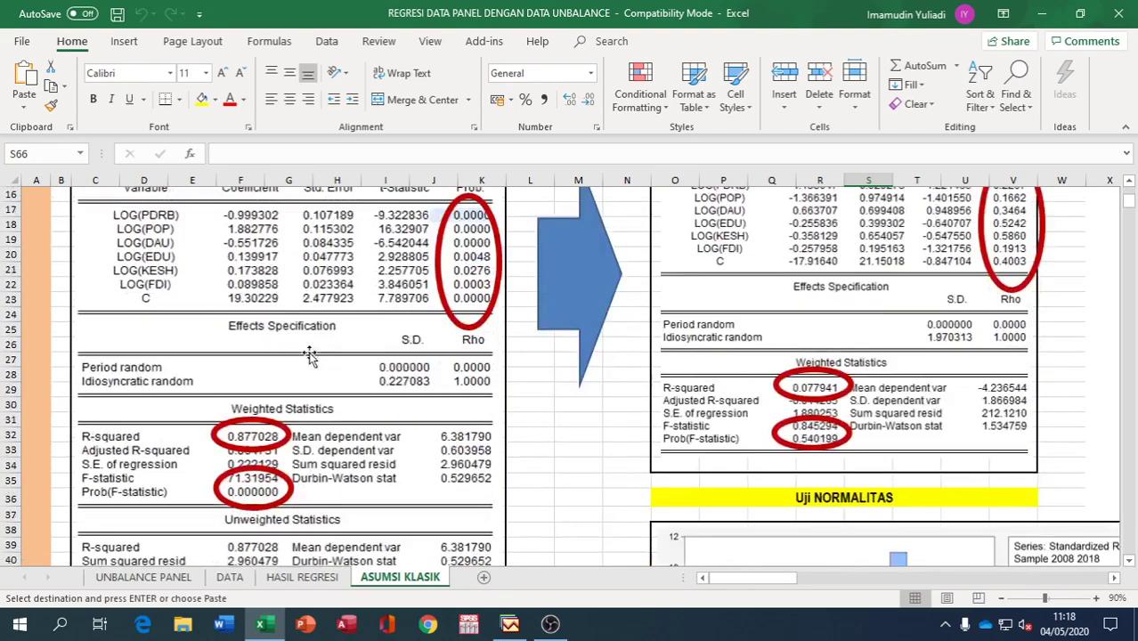
pyautogui.scroll(2, 309, 354)
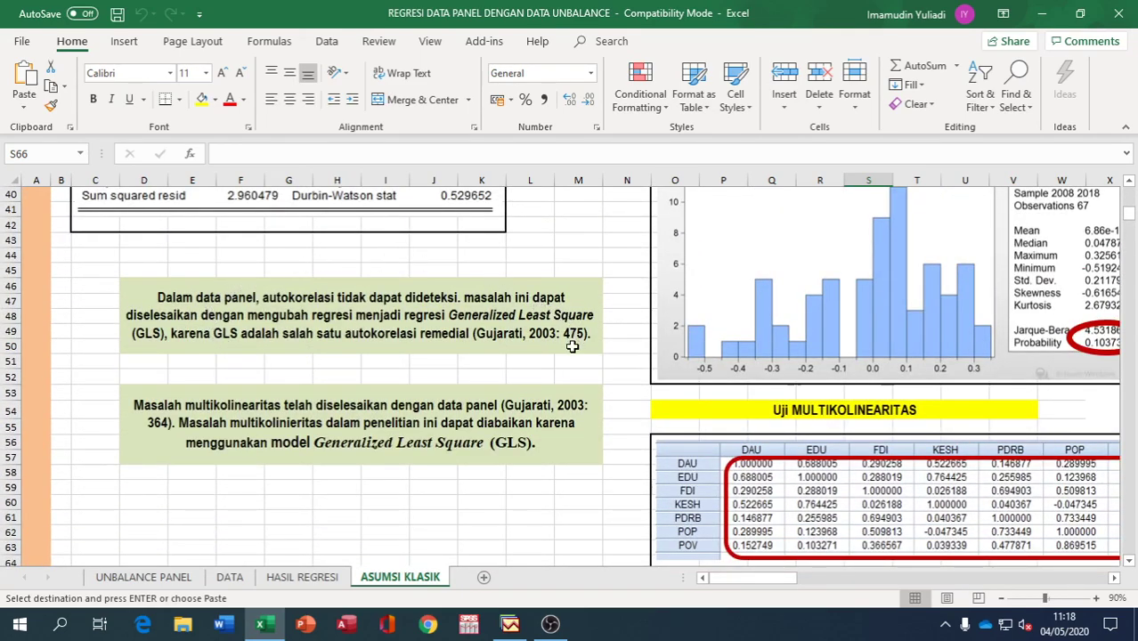
pyautogui.scroll(13, 374, 369)
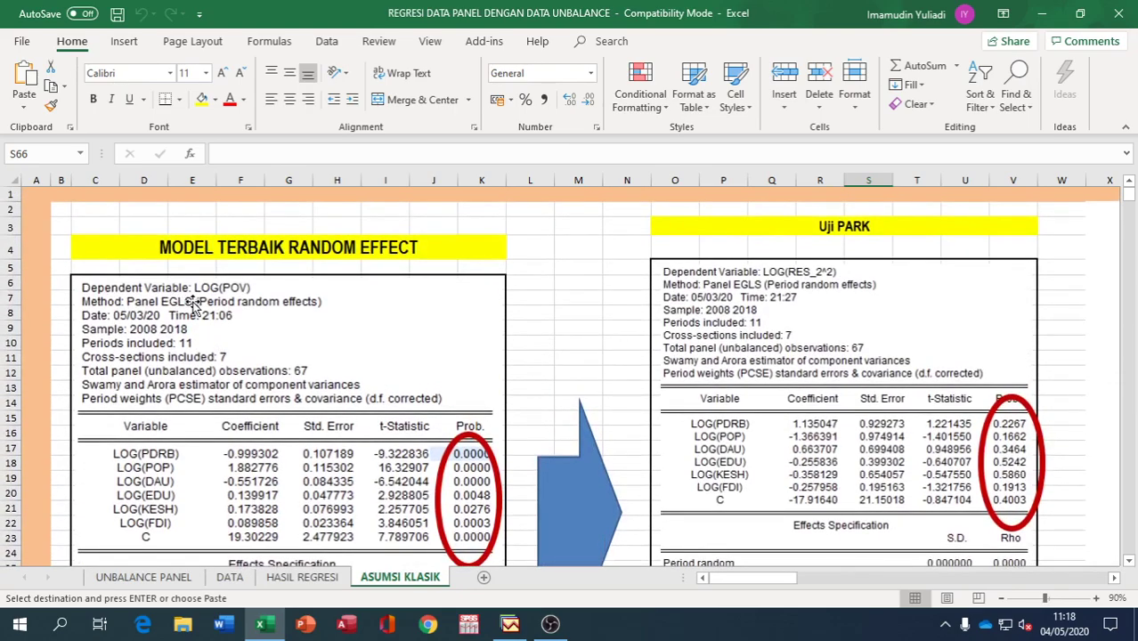
pyautogui.scroll(-12, 394, 350)
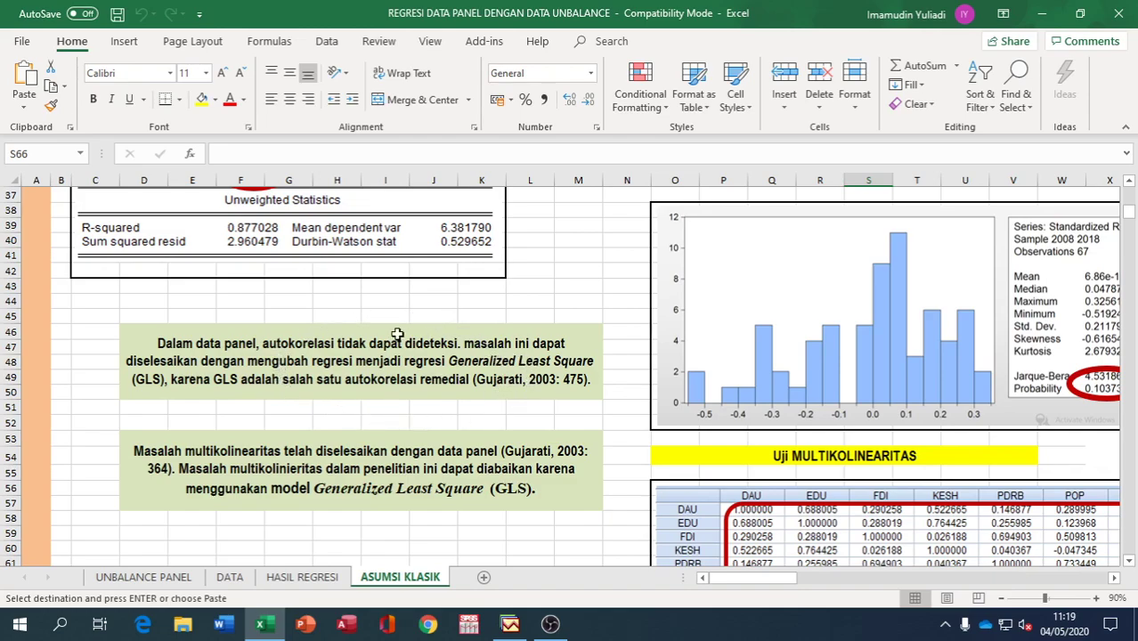
pyautogui.scroll(-3, 401, 373)
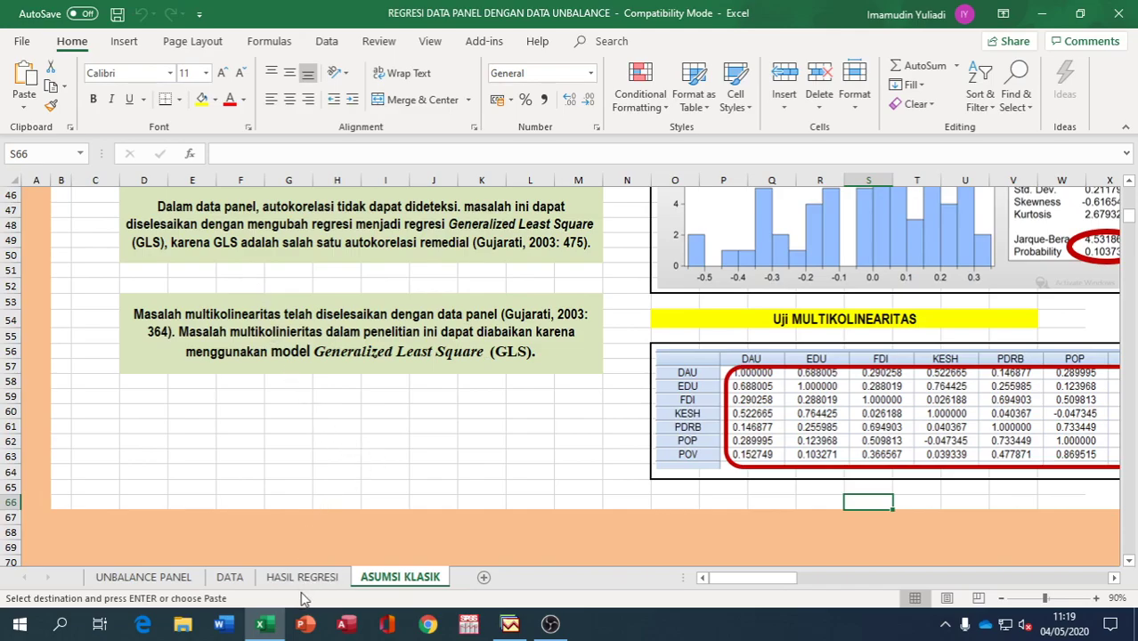
pyautogui.scroll(15, 411, 487)
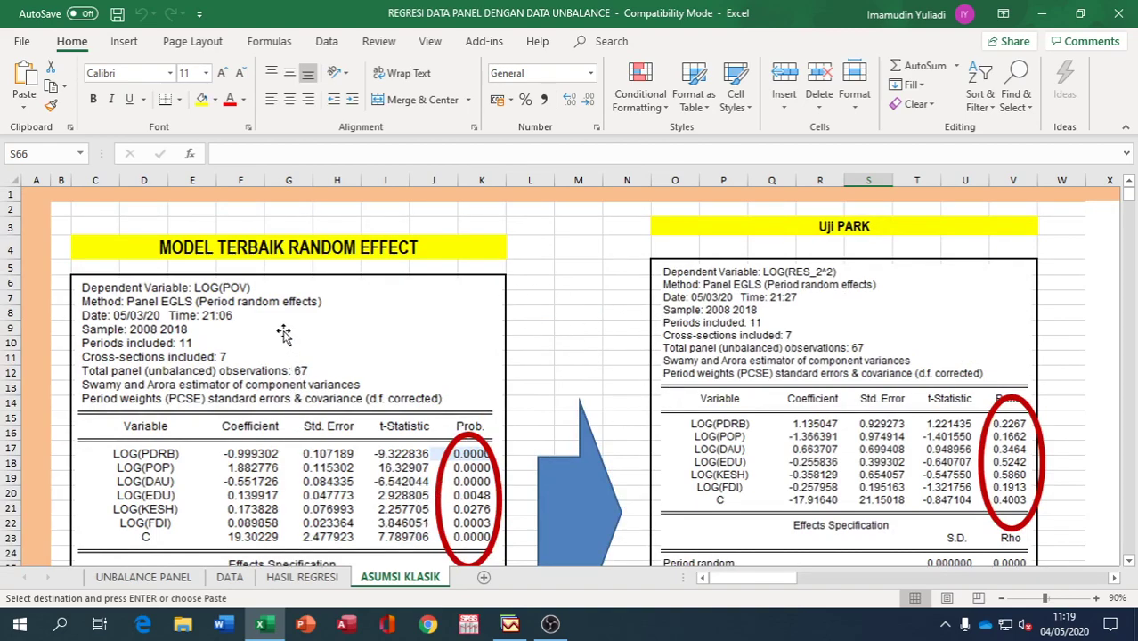
# Switch back to EViews and re-estimate the log(pov) equation with its existing random period effects specification
pyautogui.click(509, 626)
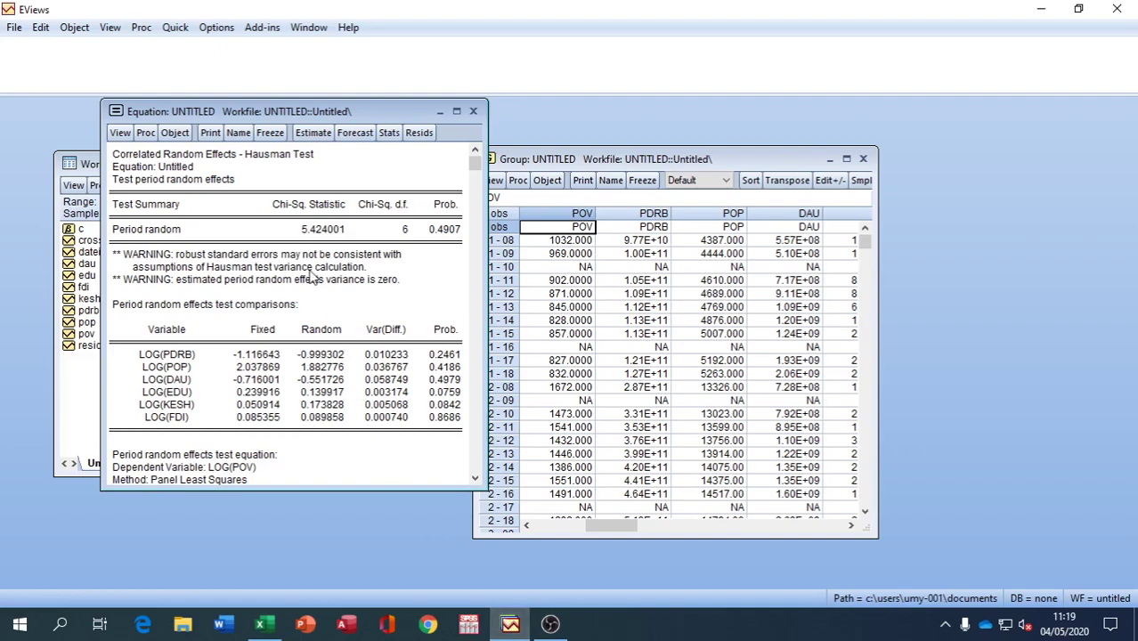
pyautogui.click(313, 133)
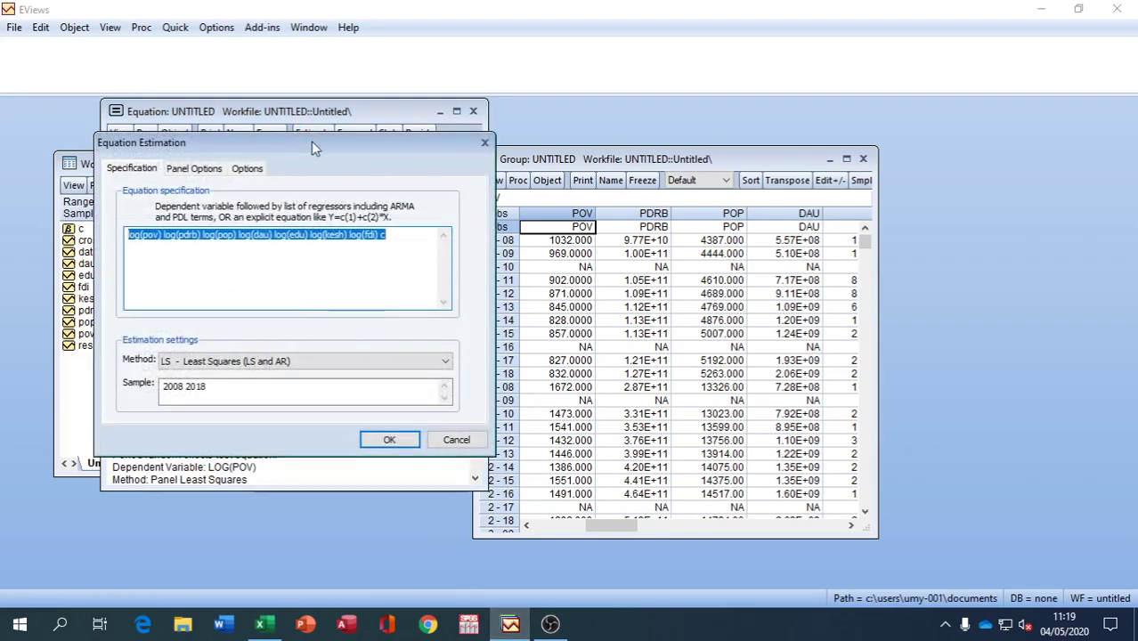
pyautogui.click(391, 438)
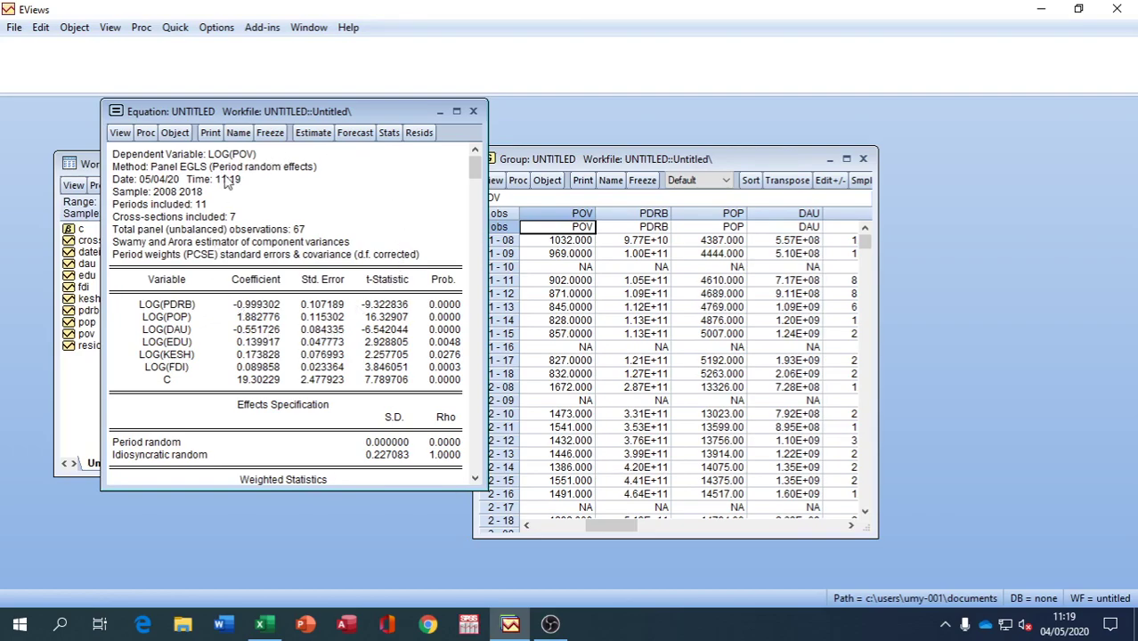
# Save the equation's ordinary residuals as series res_1 and move the series and equation windows clear of the workfile list
pyautogui.click(146, 132)
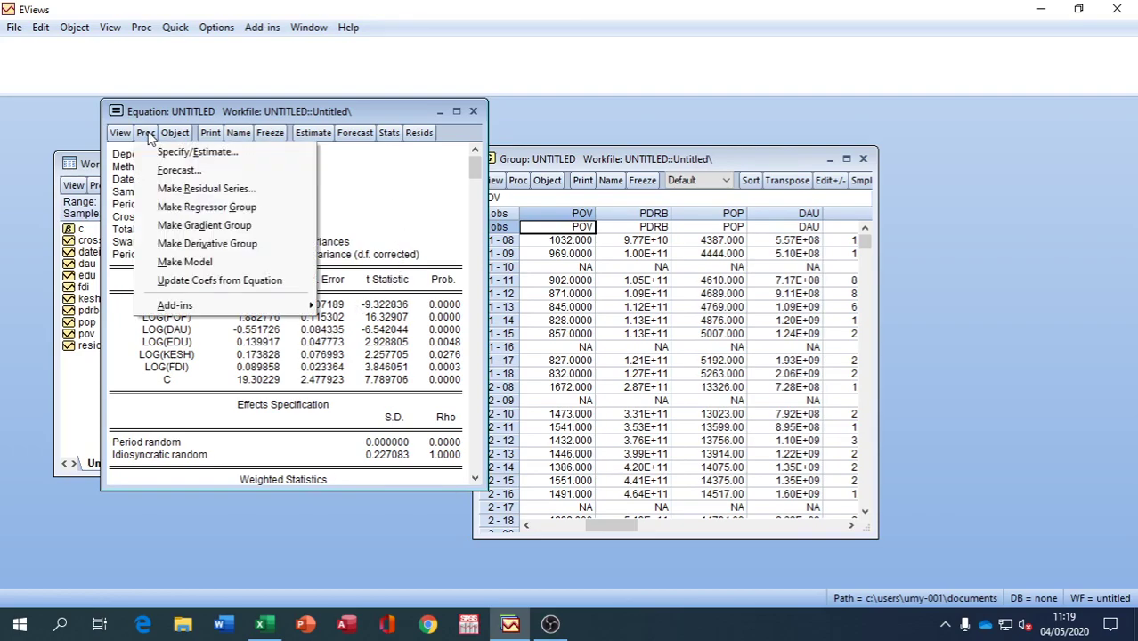
pyautogui.click(223, 190)
pyautogui.click(250, 349)
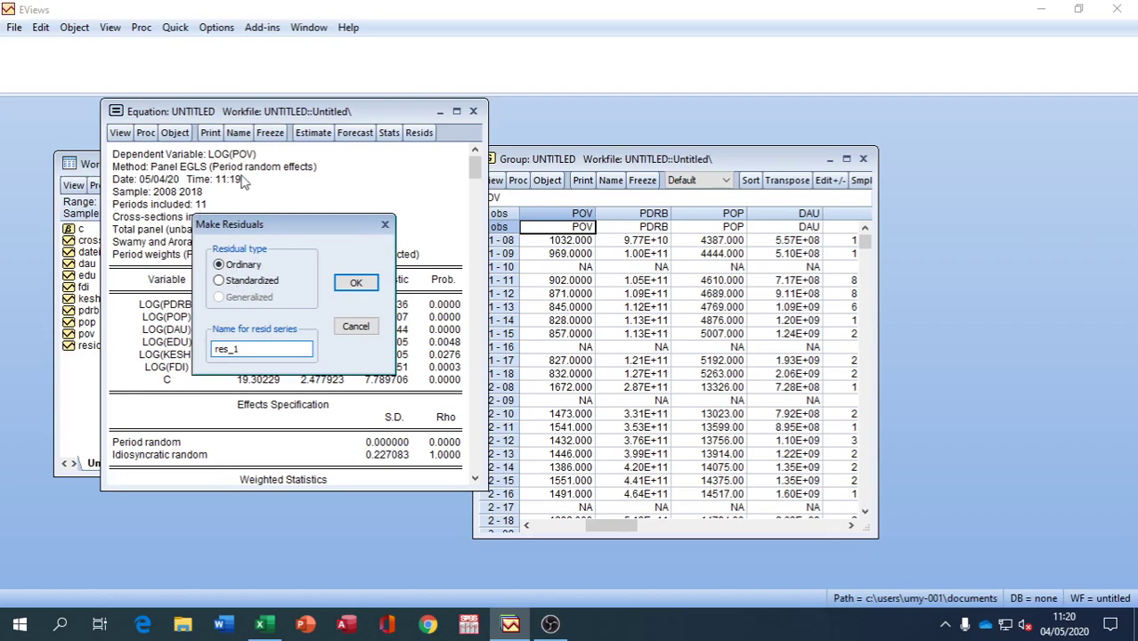
pyautogui.click(355, 282)
pyautogui.moveTo(375, 140); pyautogui.dragTo(643, 138)
pyautogui.moveTo(370, 116); pyautogui.dragTo(754, 120)
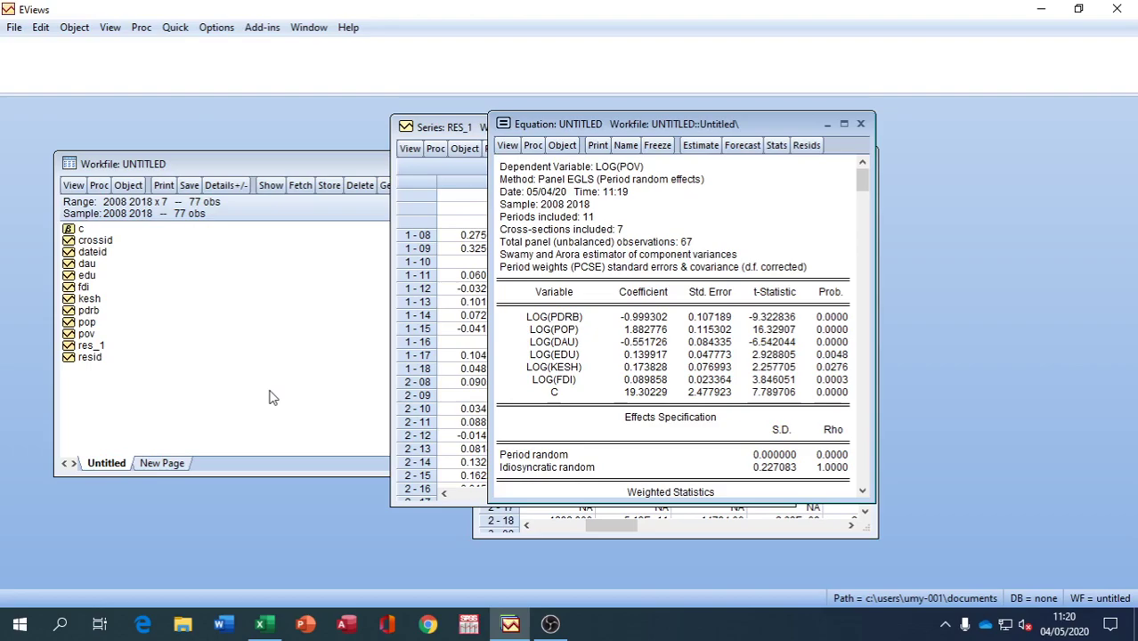
# Re-estimate the equation with log(res_1^2) as the dependent variable in place of log(pov) for the Park test, and maximize the equation window
pyautogui.click(699, 147)
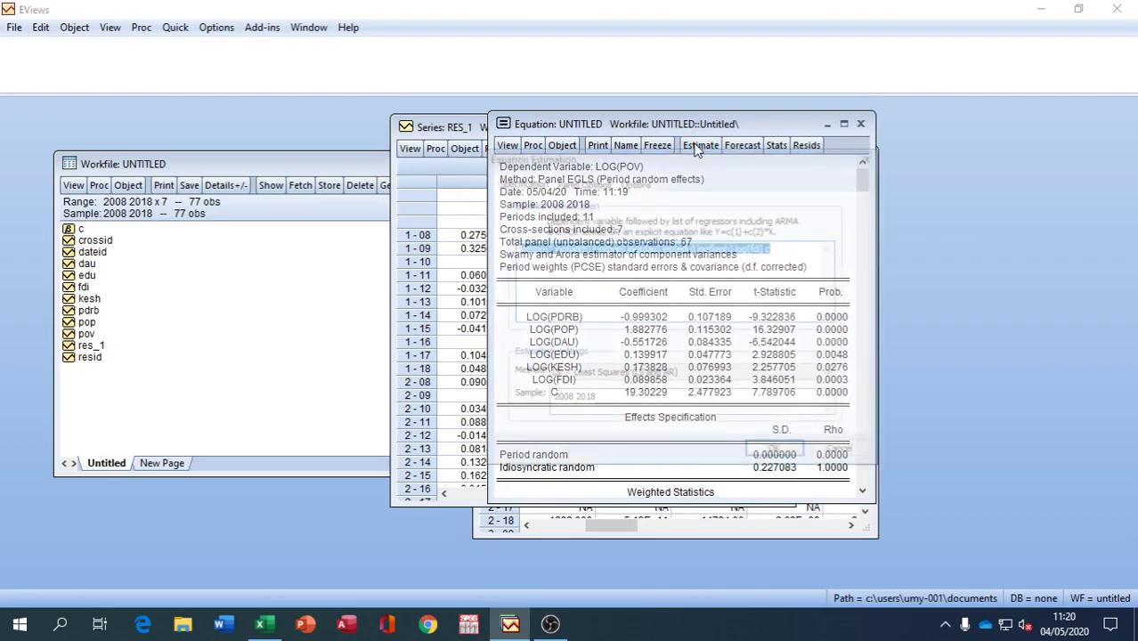
pyautogui.click(548, 250)
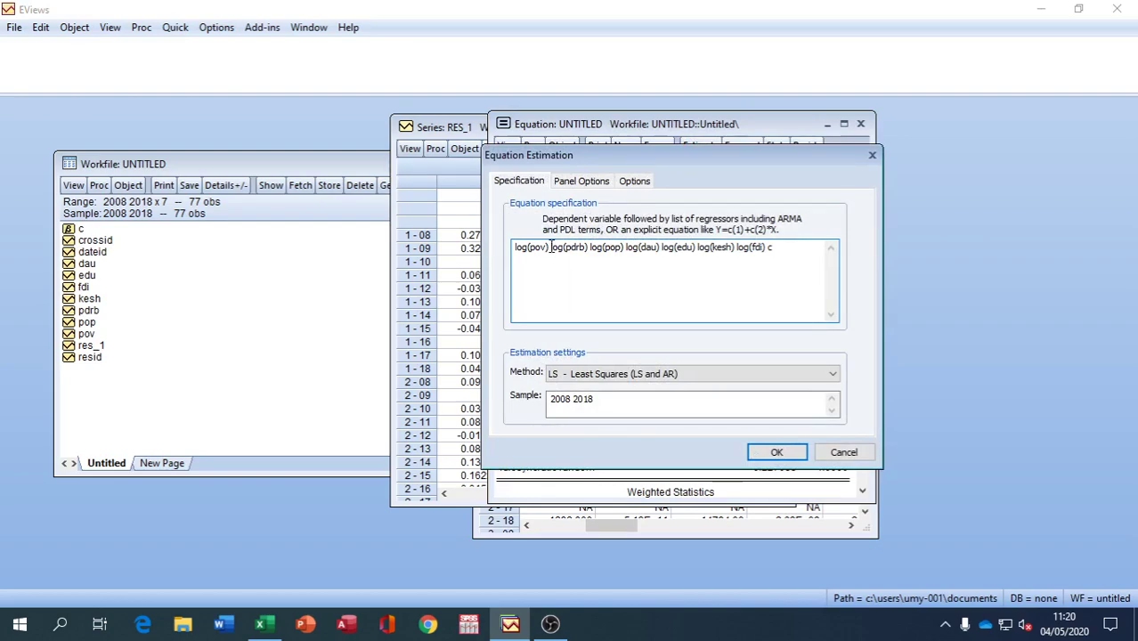
pyautogui.press('BackSpace')
pyautogui.press('BackSpace')
pyautogui.press('BackSpace')
pyautogui.press('BackSpace')
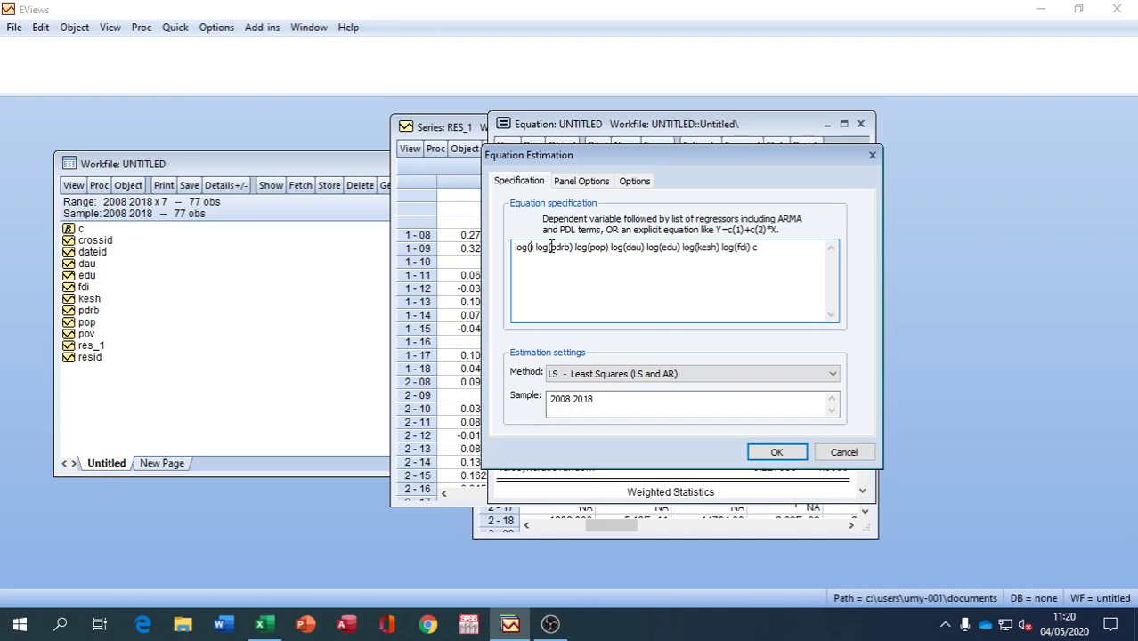
pyautogui.write('res_')
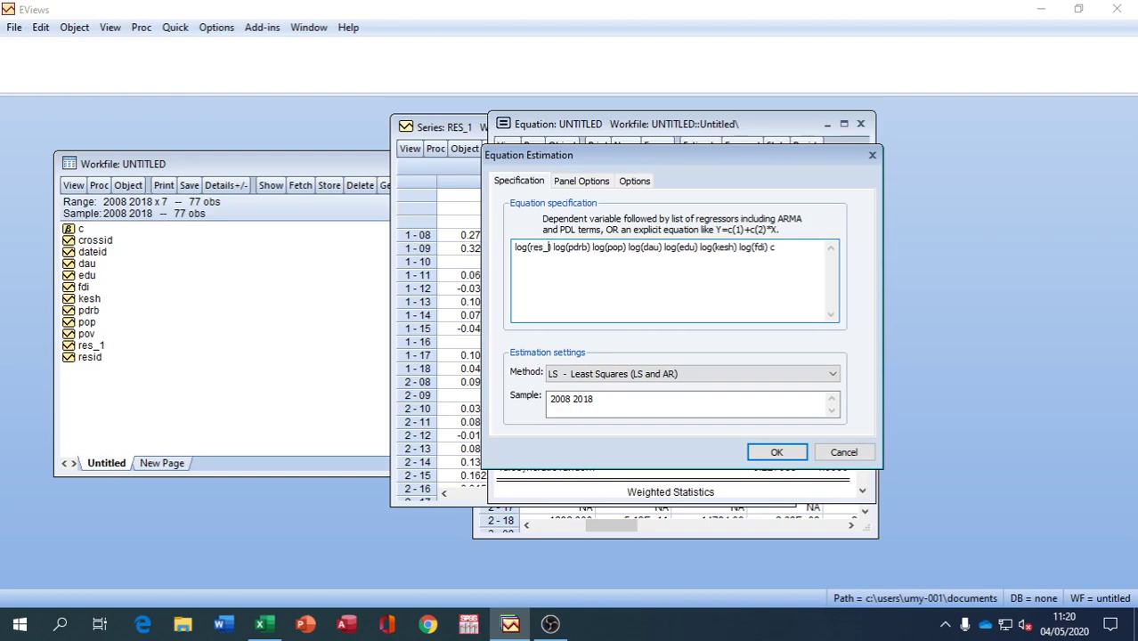
pyautogui.write('1')
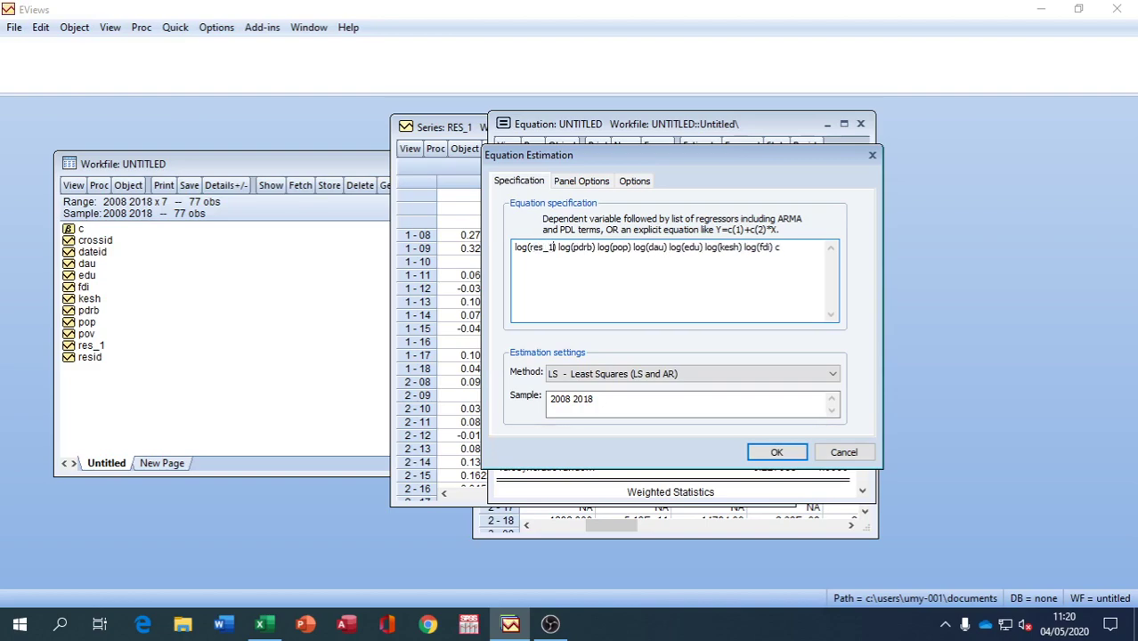
pyautogui.write('^2')
pyautogui.click(777, 452)
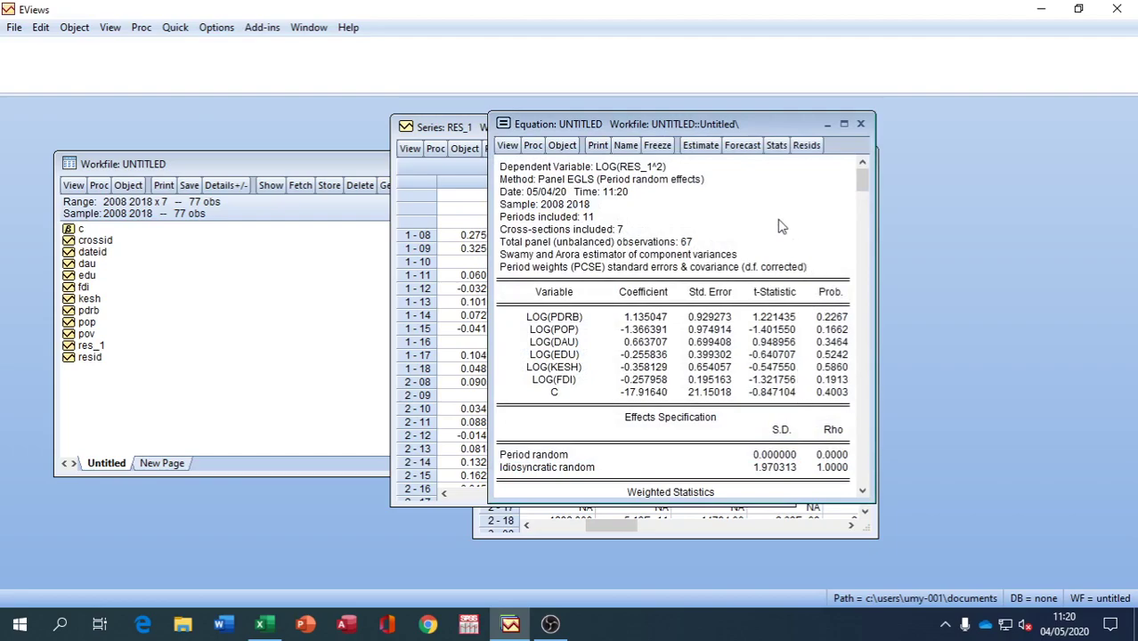
pyautogui.click(843, 126)
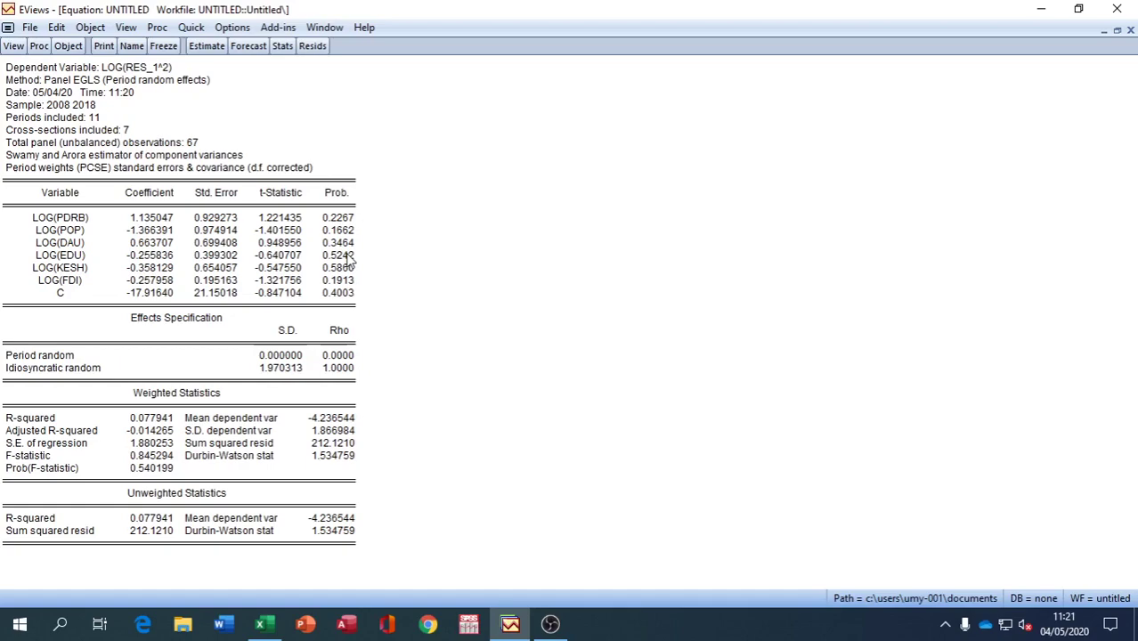
# Restore log(pov) as the dependent variable and re-estimate the equation with its random period effects specification
pyautogui.click(205, 46)
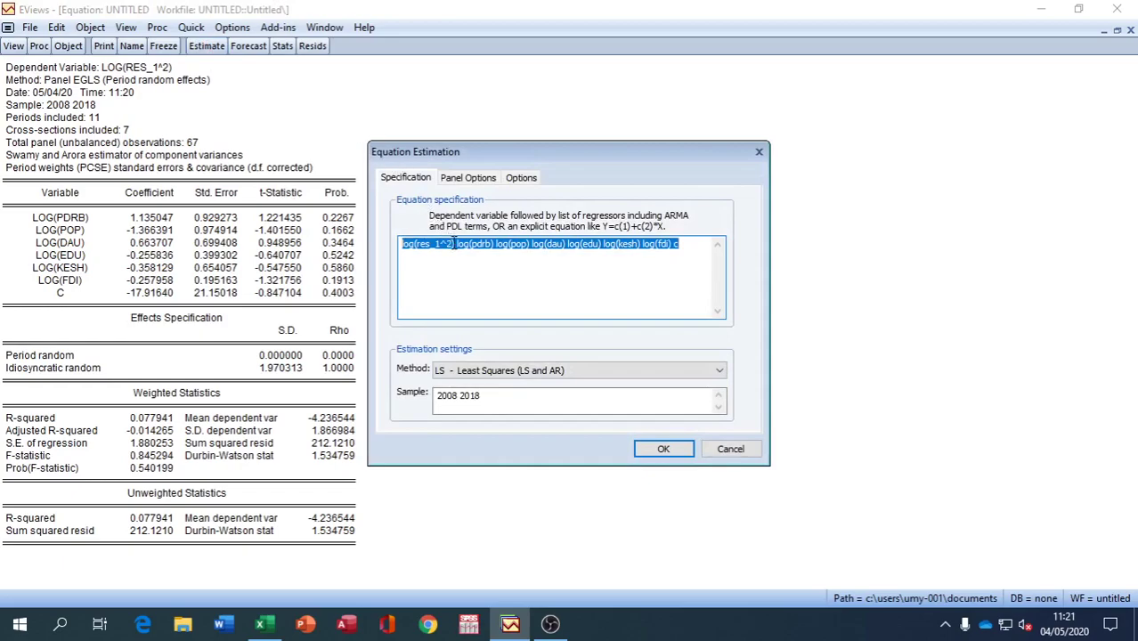
pyautogui.click(455, 243)
pyautogui.press('BackSpace')
pyautogui.press('BackSpace')
pyautogui.press('BackSpace')
pyautogui.press('BackSpace')
pyautogui.press('BackSpace')
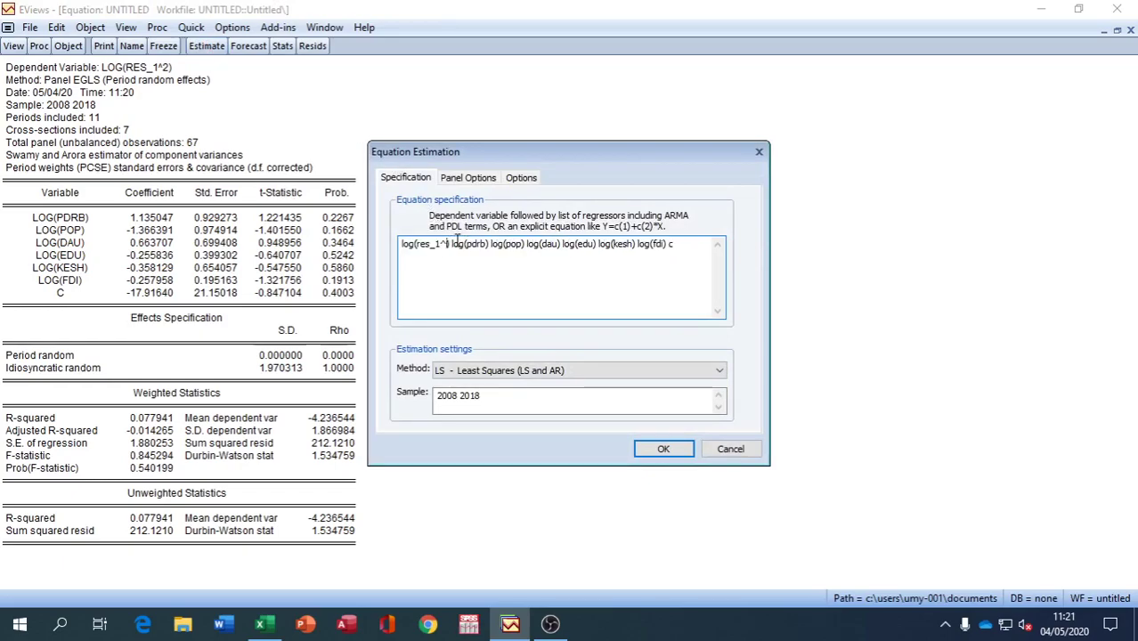
pyautogui.press('BackSpace')
pyautogui.press('BackSpace')
pyautogui.press('BackSpace')
pyautogui.write('pov')
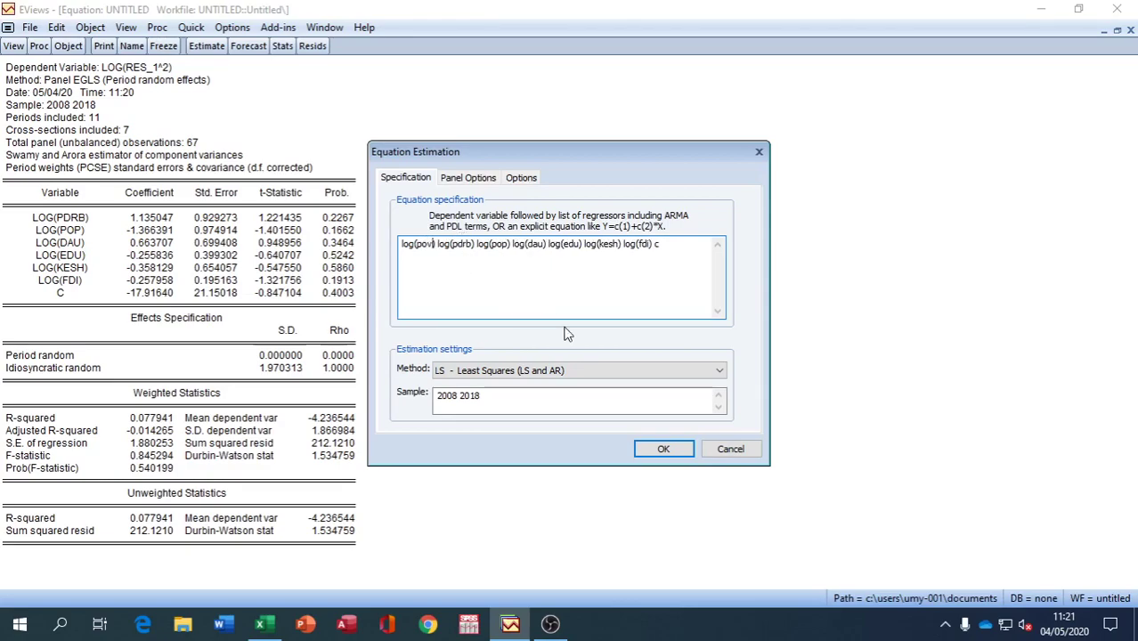
pyautogui.click(472, 178)
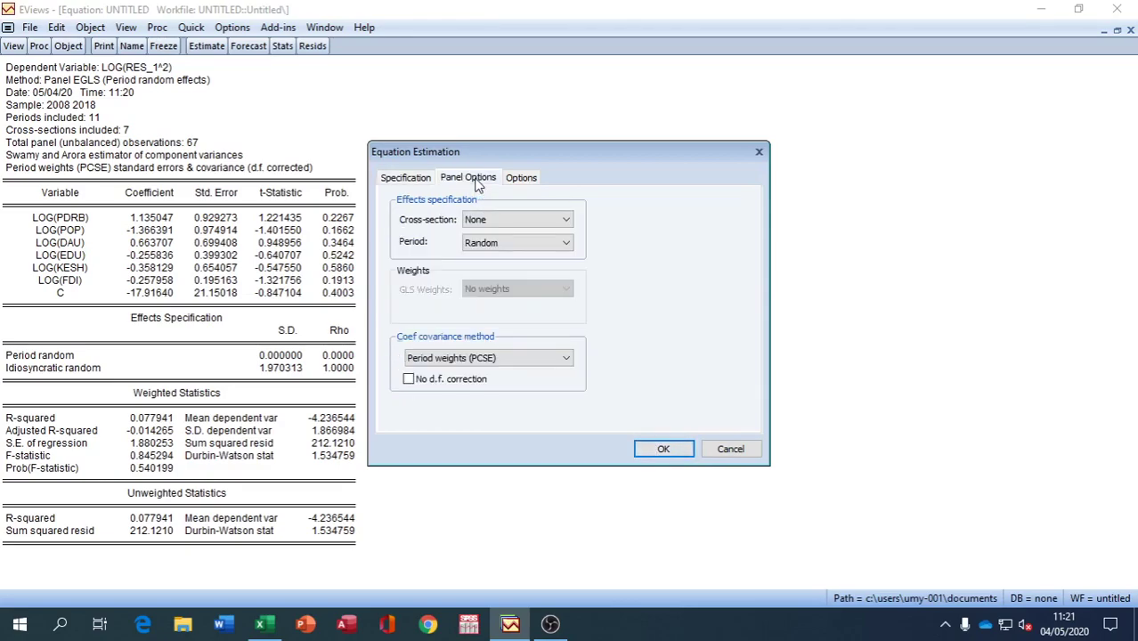
pyautogui.click(661, 448)
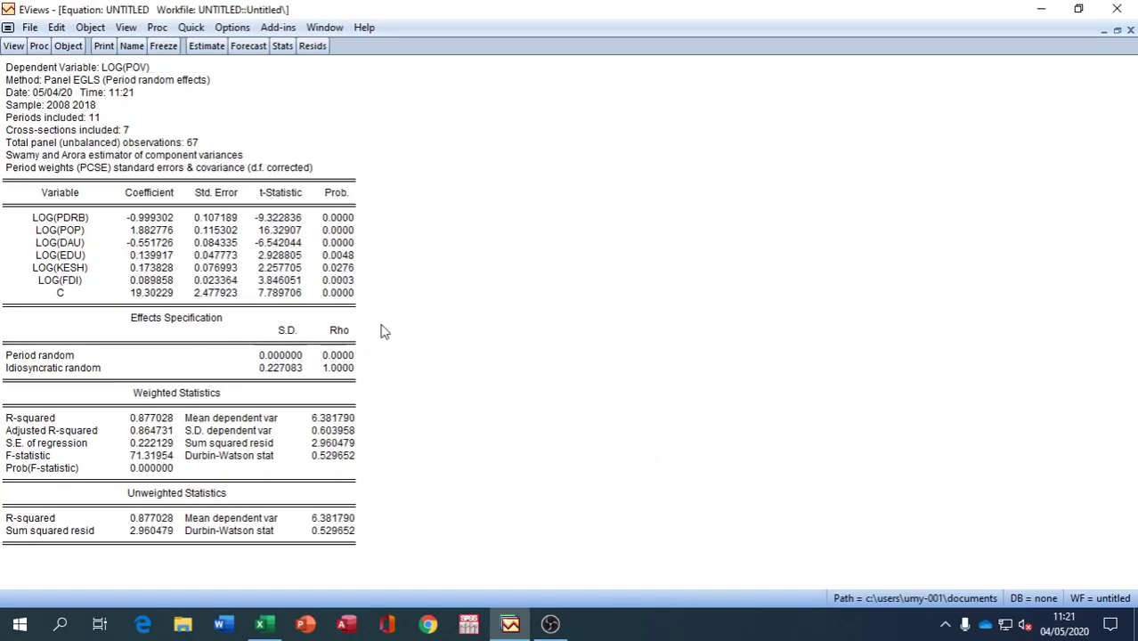
# Run the histogram normality test on the equation's residuals and minimize the equation window
pyautogui.click(13, 46)
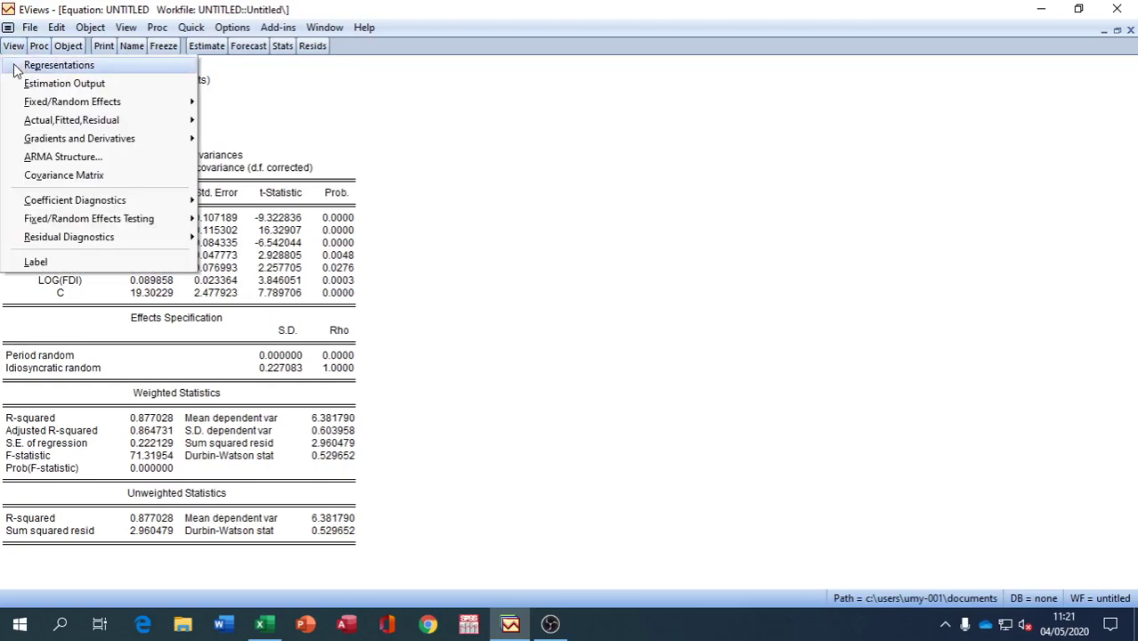
pyautogui.moveTo(39, 238)
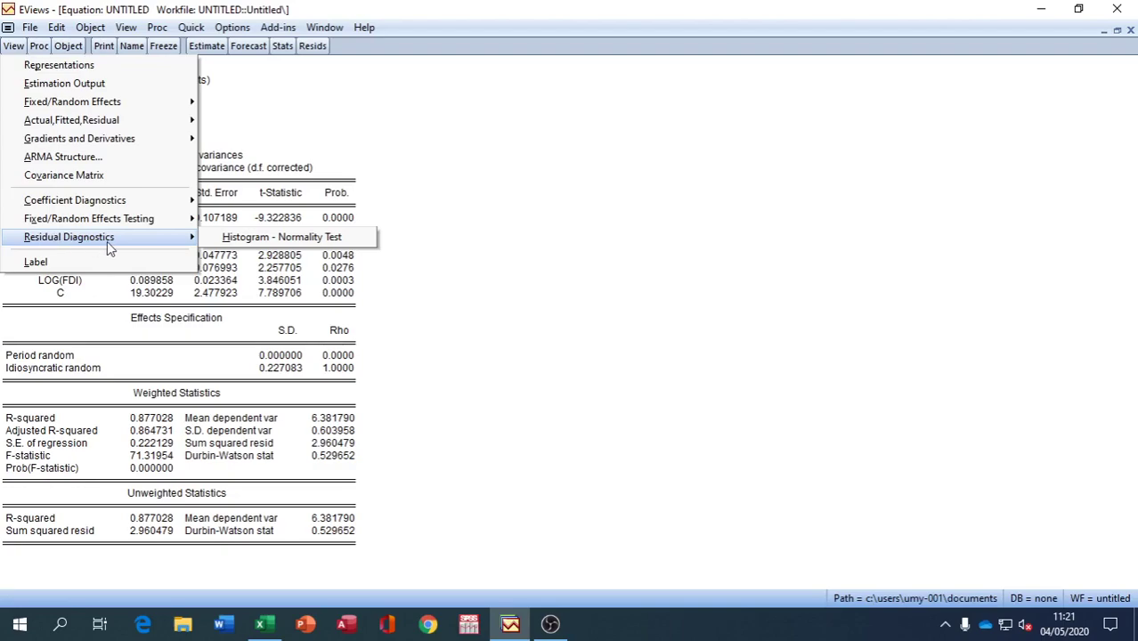
pyautogui.click(238, 245)
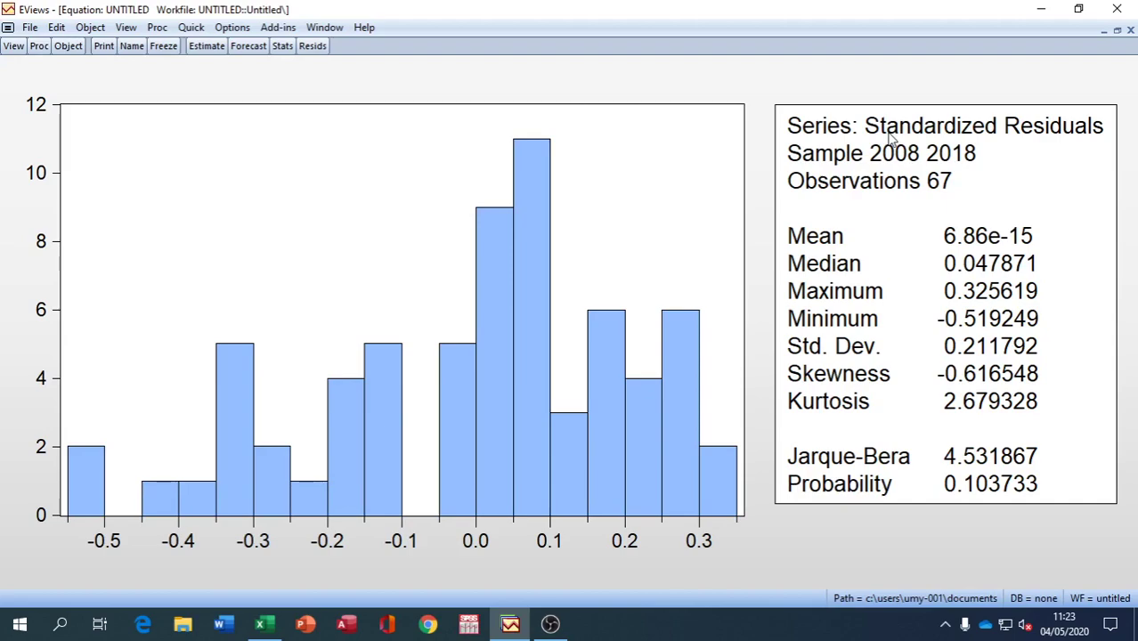
pyautogui.click(1103, 30)
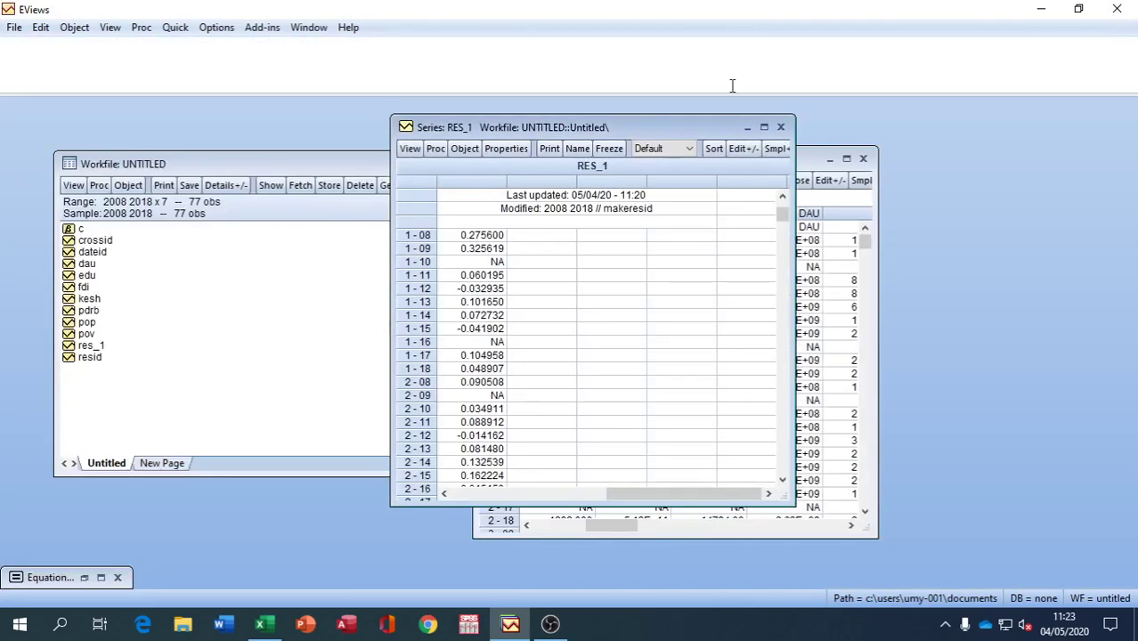
# Select the pov, pop, pdrb, edu, dau, fdi and kesh series in the workfile and copy them
pyautogui.click(193, 332)
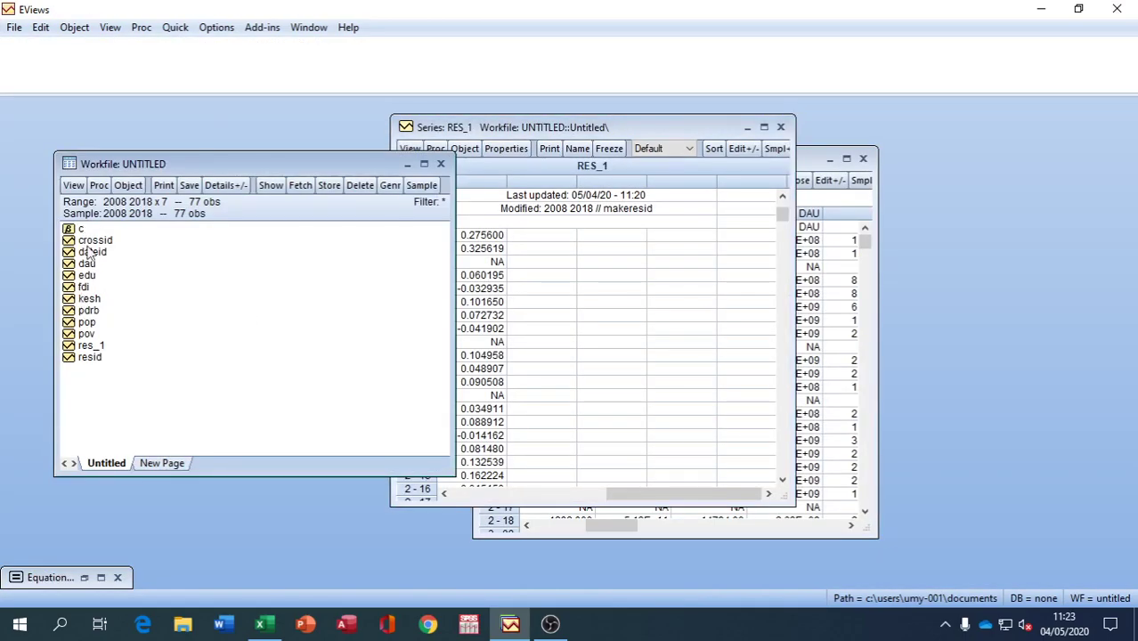
pyautogui.click(89, 336)
pyautogui.keyDown('ctrl'); pyautogui.click(89, 325); pyautogui.keyUp('ctrl')
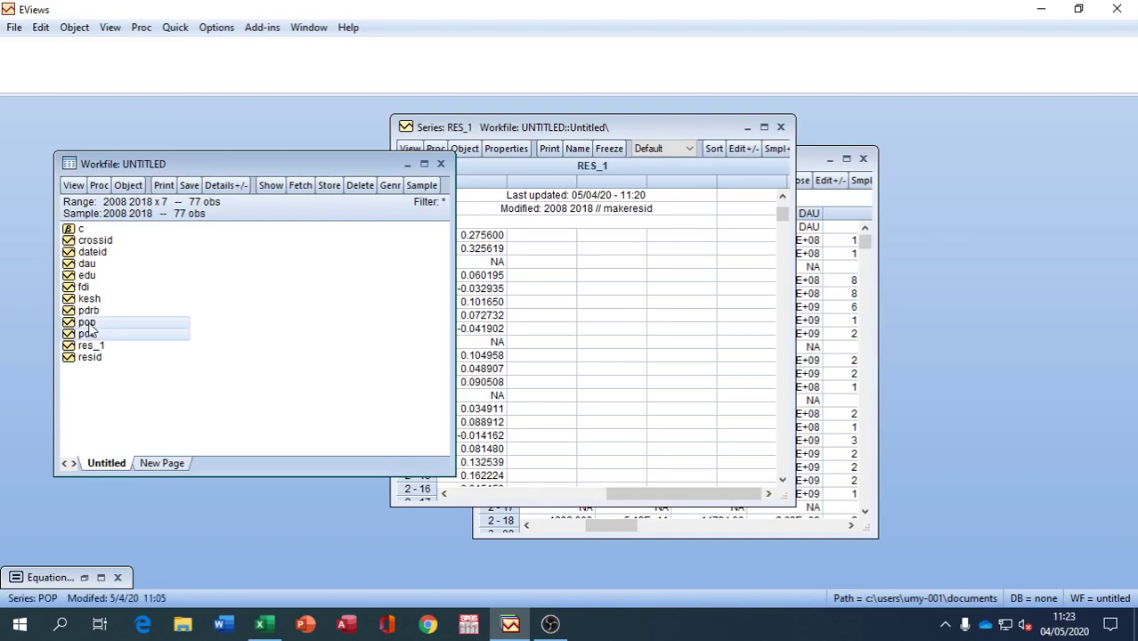
pyautogui.keyDown('ctrl'); pyautogui.click(91, 313); pyautogui.keyUp('ctrl')
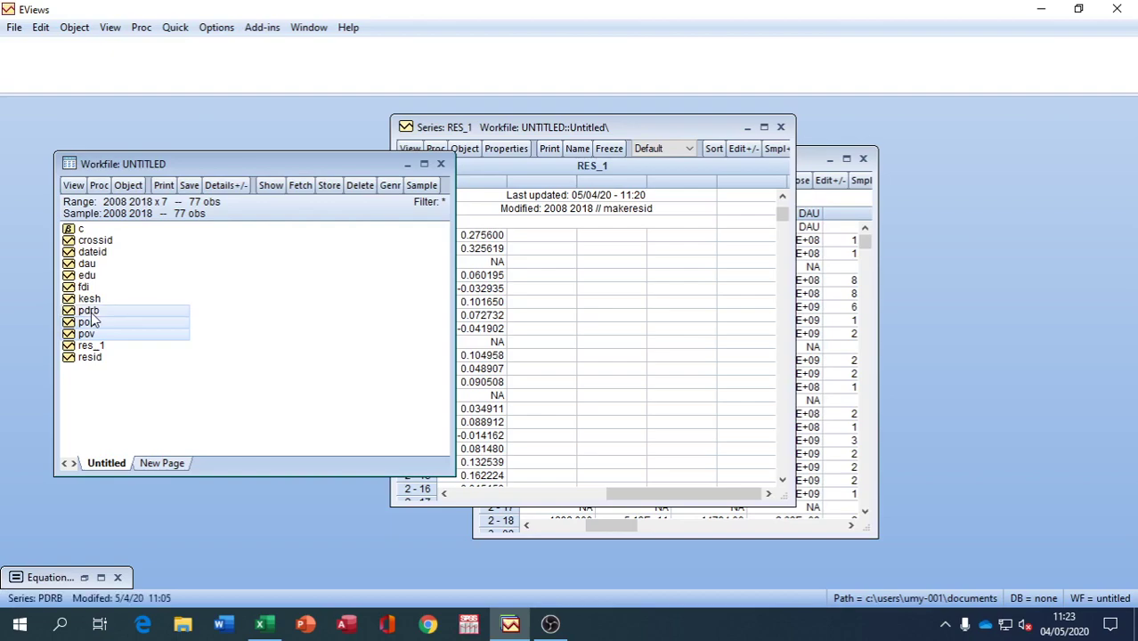
pyautogui.keyDown('ctrl'); pyautogui.click(89, 276); pyautogui.keyUp('ctrl')
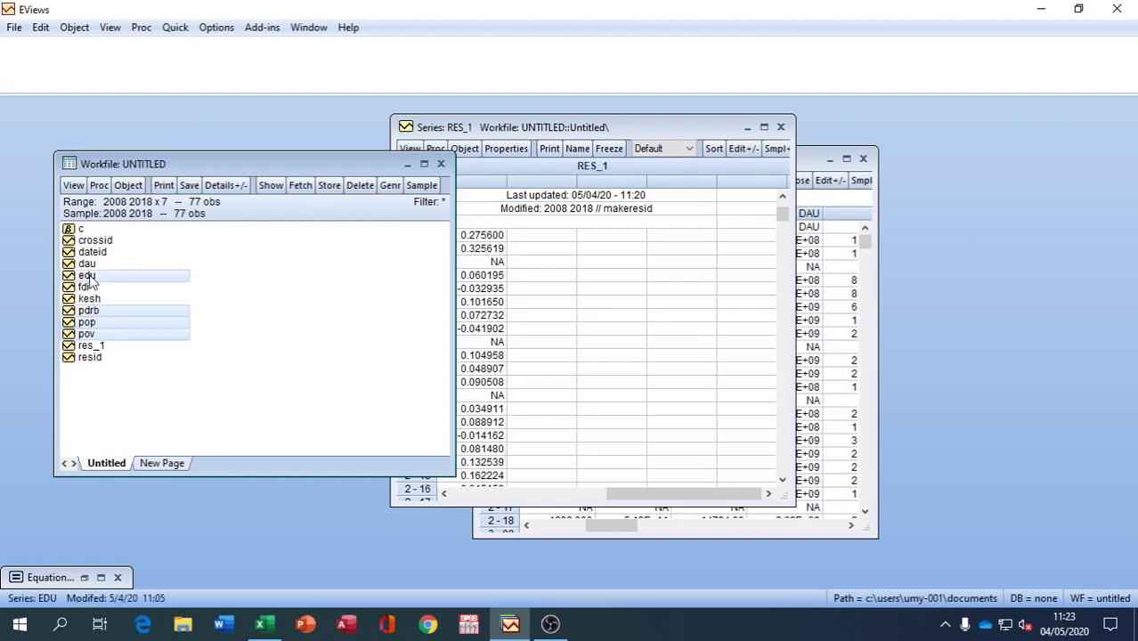
pyautogui.keyDown('ctrl'); pyautogui.click(89, 264); pyautogui.keyUp('ctrl')
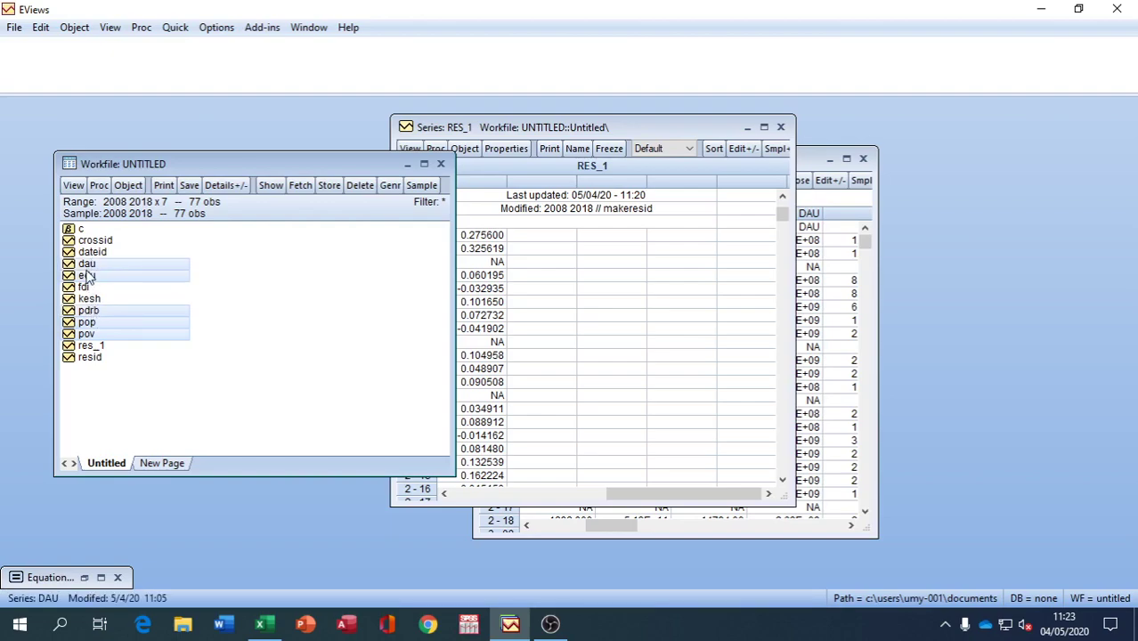
pyautogui.keyDown('ctrl'); pyautogui.click(85, 287); pyautogui.keyUp('ctrl')
pyautogui.keyDown('ctrl'); pyautogui.click(86, 299); pyautogui.keyUp('ctrl')
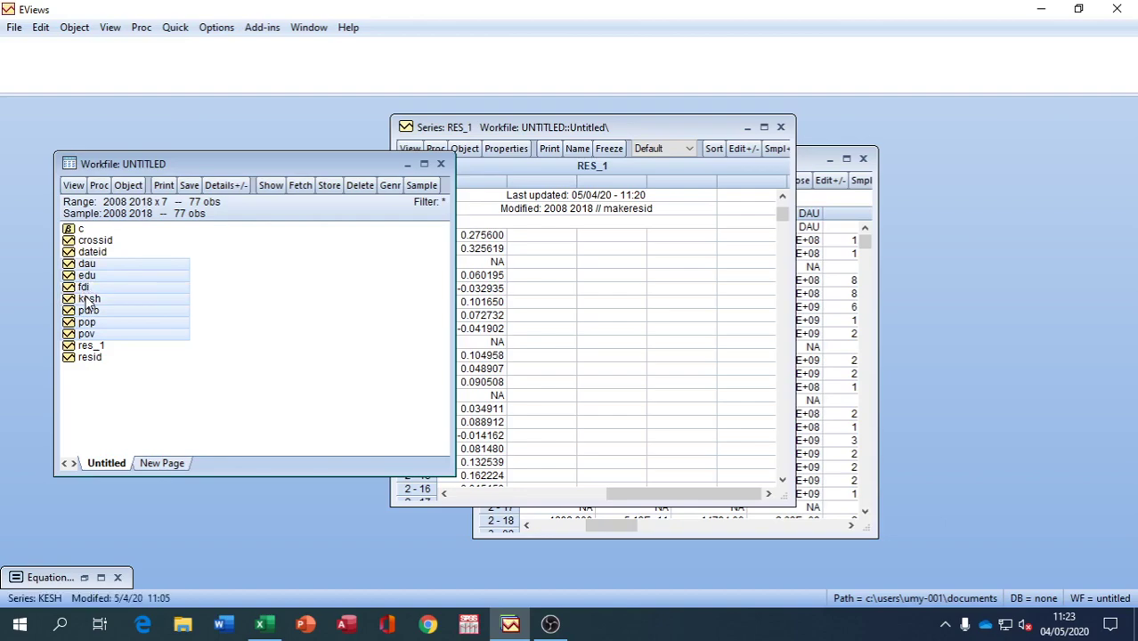
pyautogui.rightClick(105, 290)
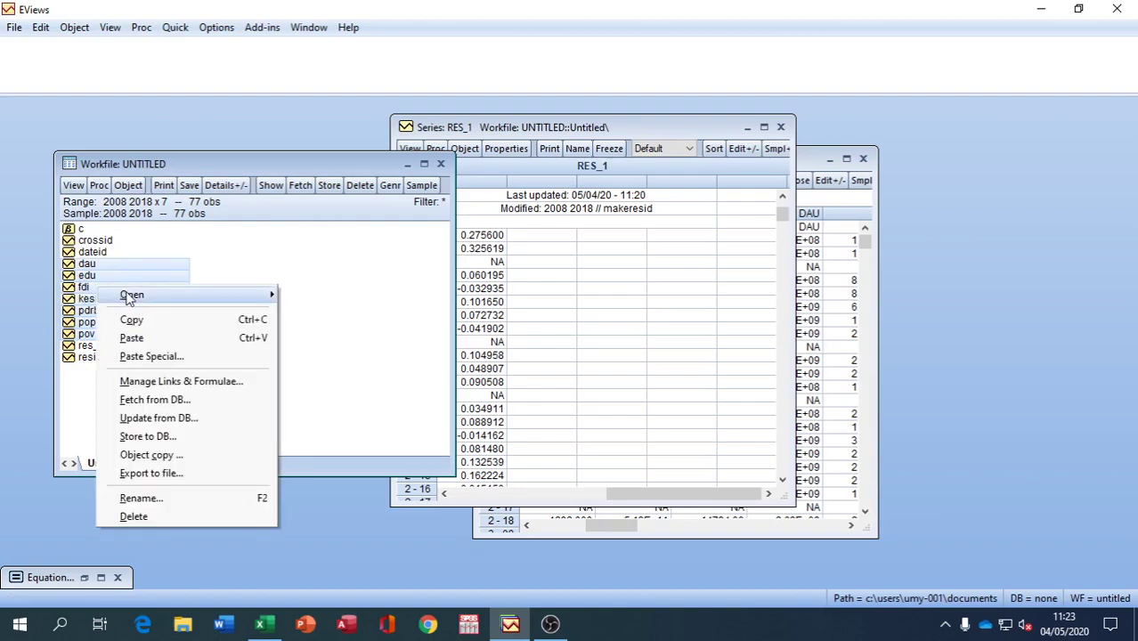
pyautogui.moveTo(193, 293)
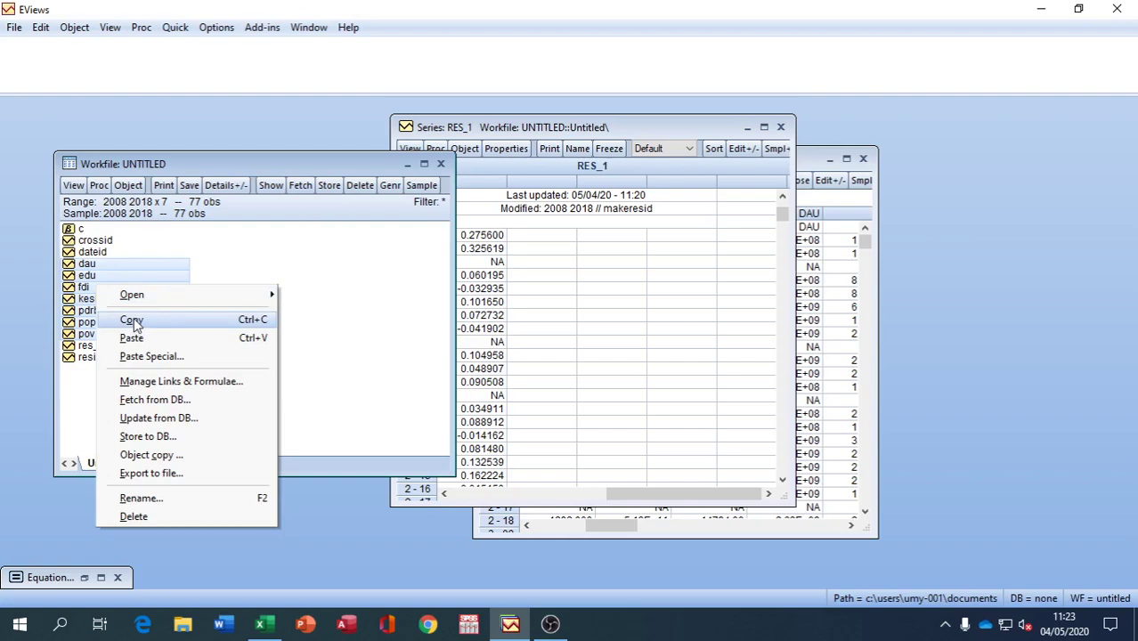
pyautogui.click(133, 318)
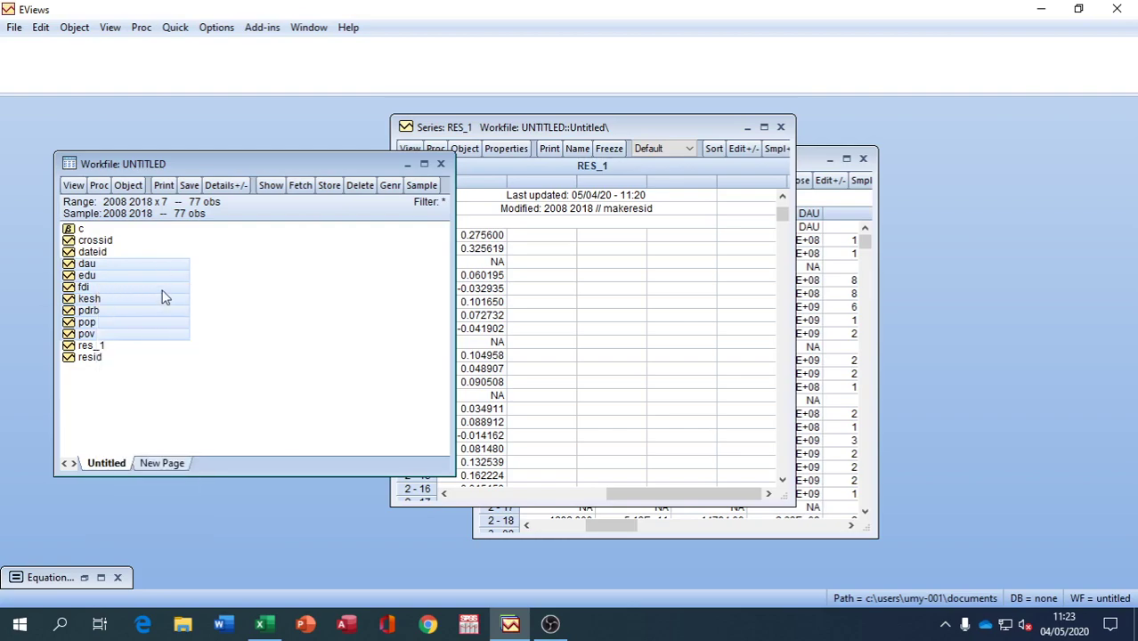
# Generate the correlation matrix for pov, pop, pdrb, edu, dau, fdi and kesh and maximize its window
pyautogui.click(175, 29)
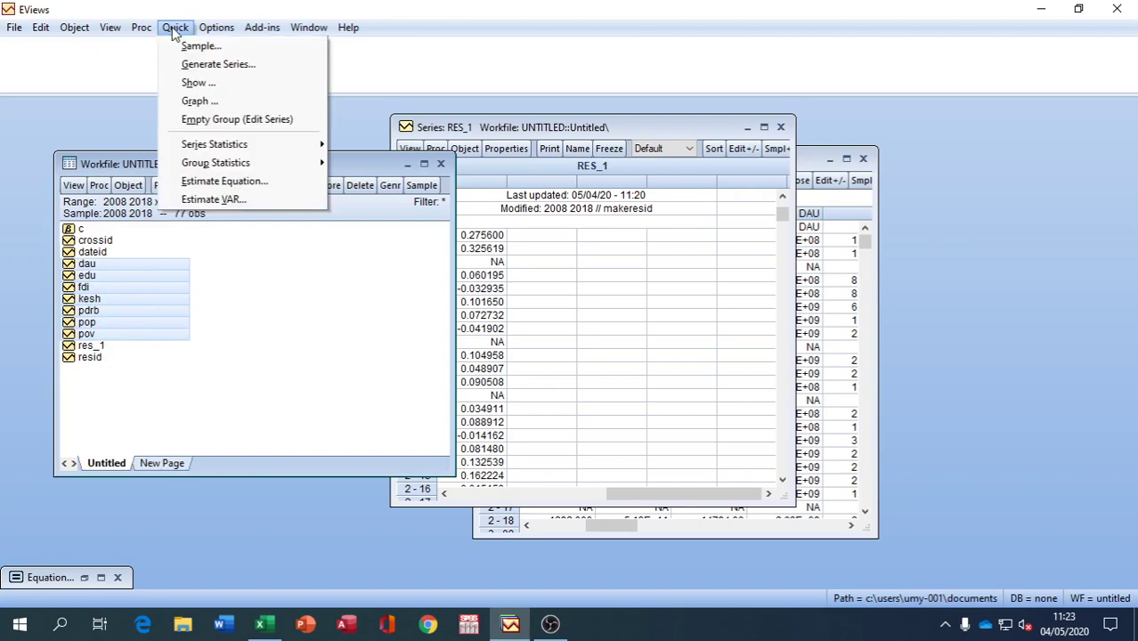
pyautogui.moveTo(212, 168)
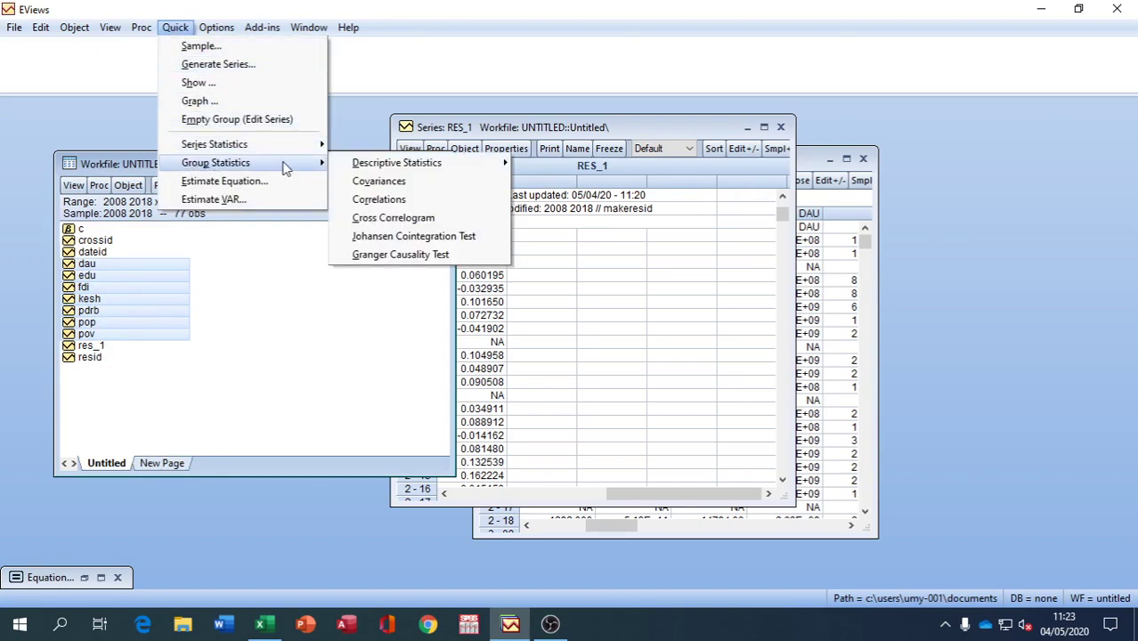
pyautogui.click(369, 201)
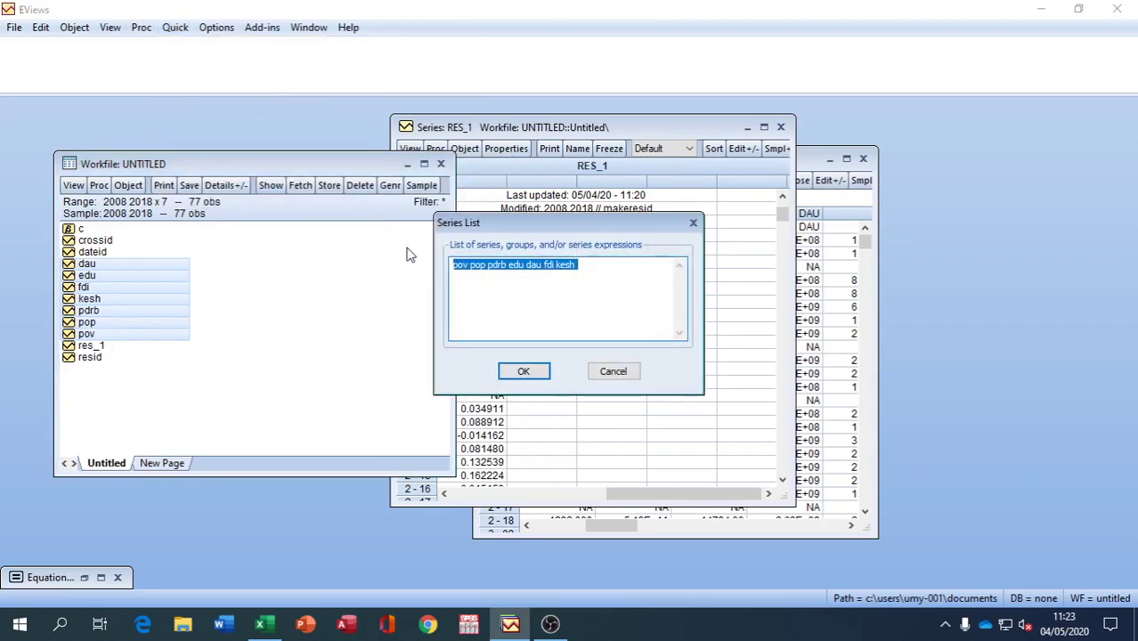
pyautogui.click(523, 372)
pyautogui.click(529, 342)
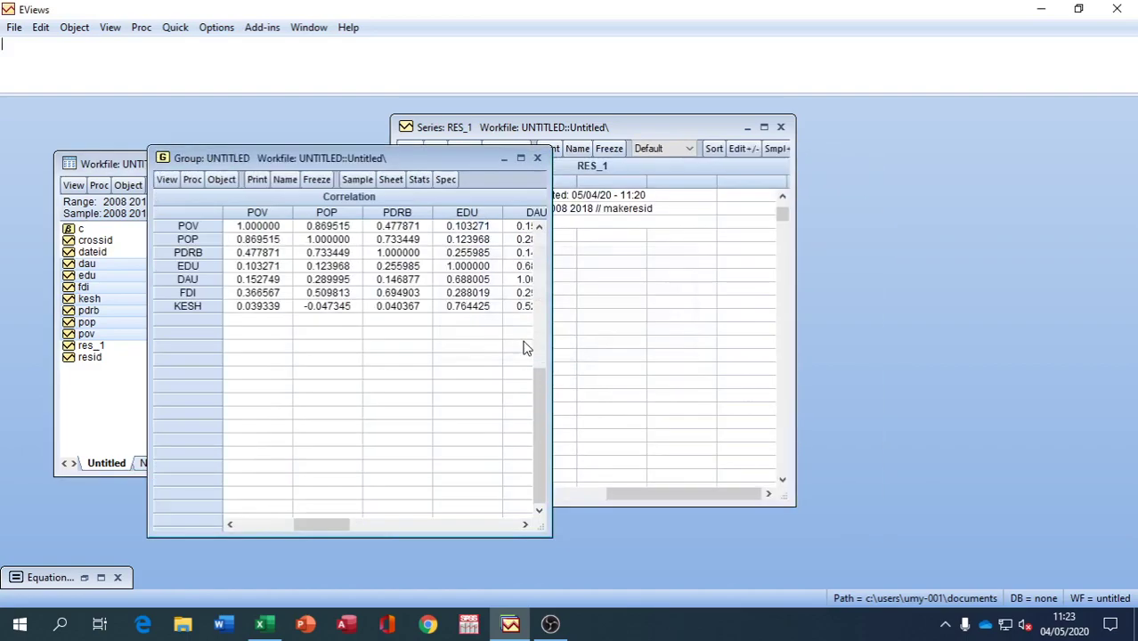
pyautogui.click(521, 158)
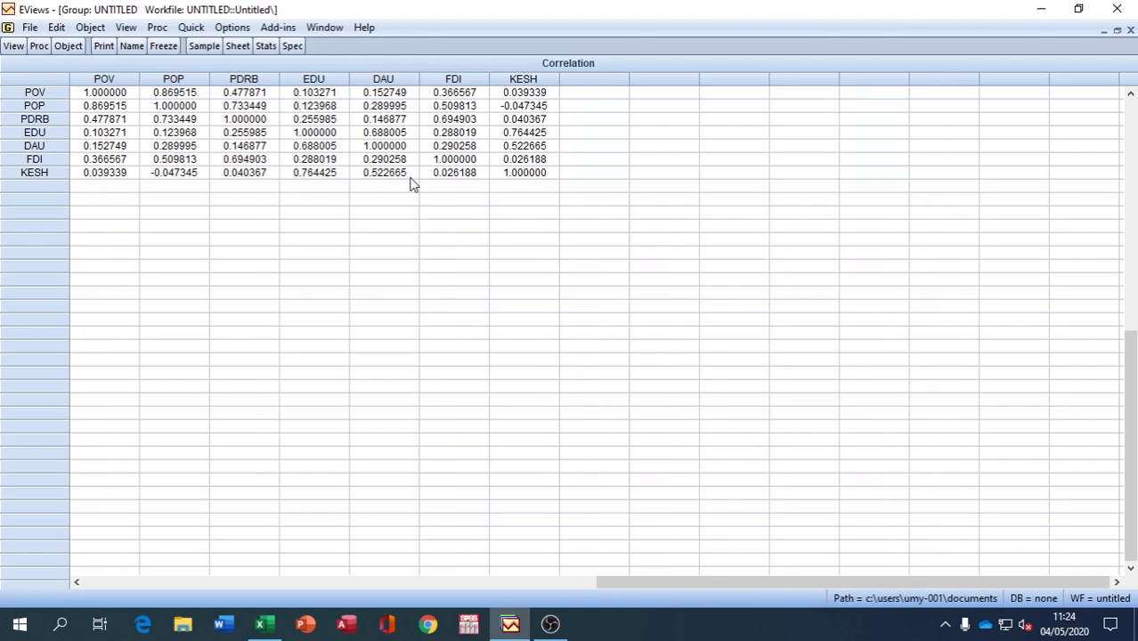
# Switch to Excel and review the Chow Test and Hausman Test sections with the FEM versus ECM note on the HASIL REGRESI sheet
pyautogui.click(263, 624)
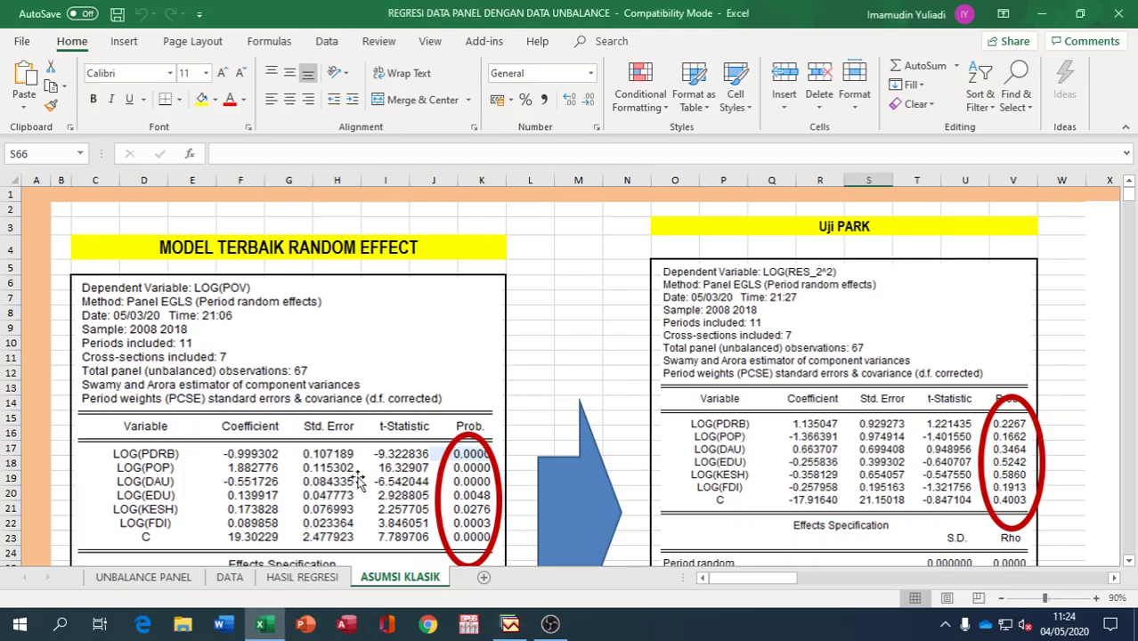
pyautogui.click(302, 577)
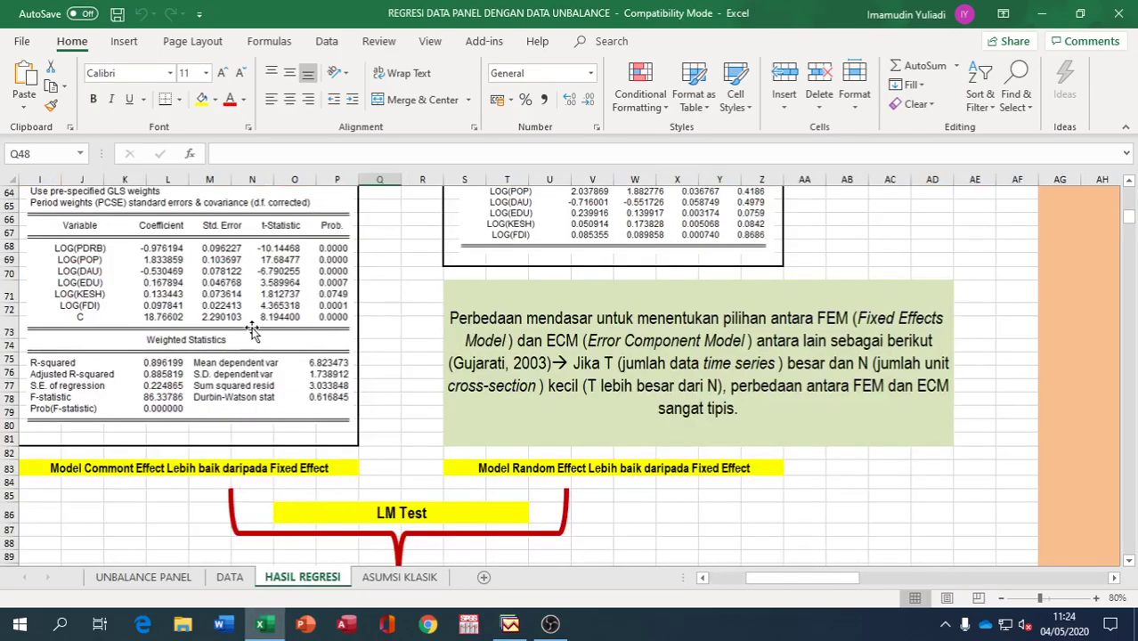
pyautogui.scroll(14, 352, 372)
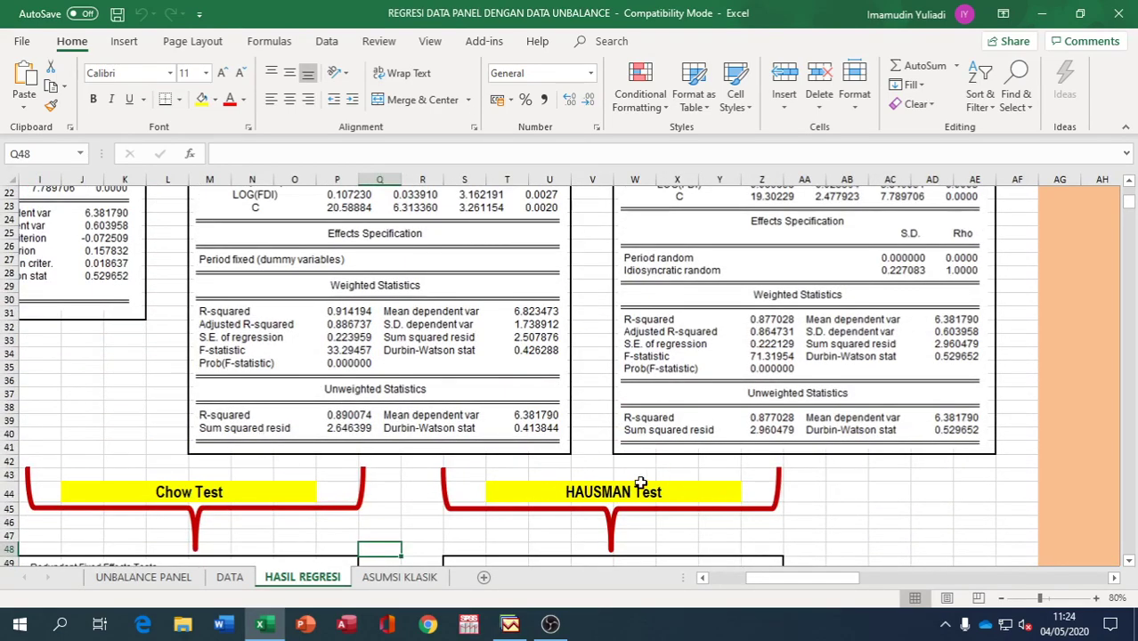
pyautogui.scroll(-9, 640, 484)
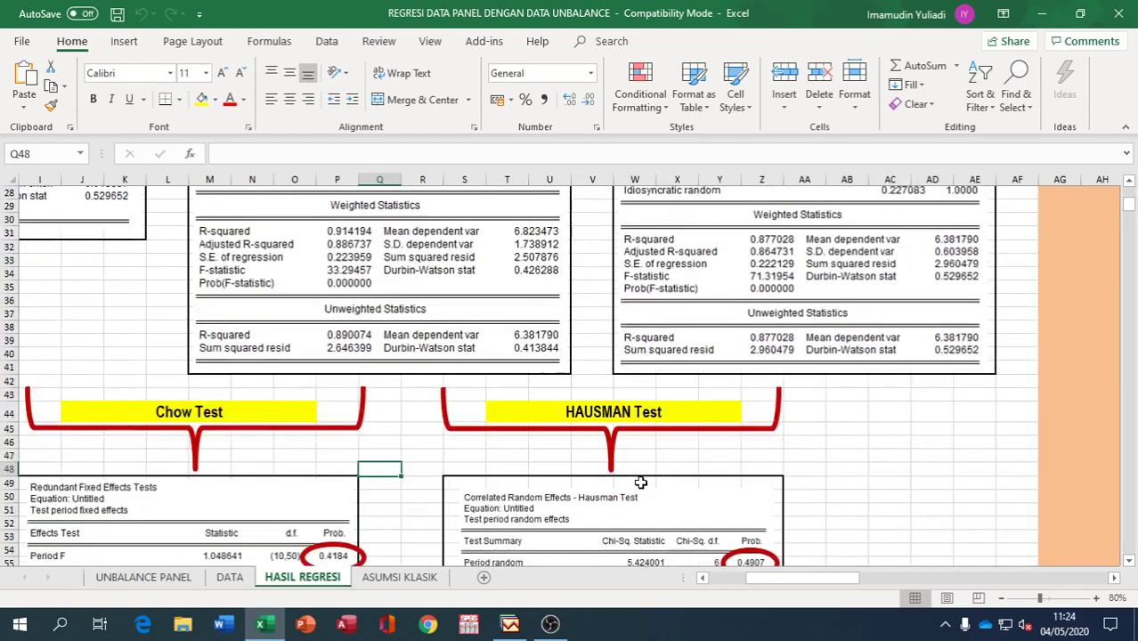
pyautogui.scroll(-2, 640, 483)
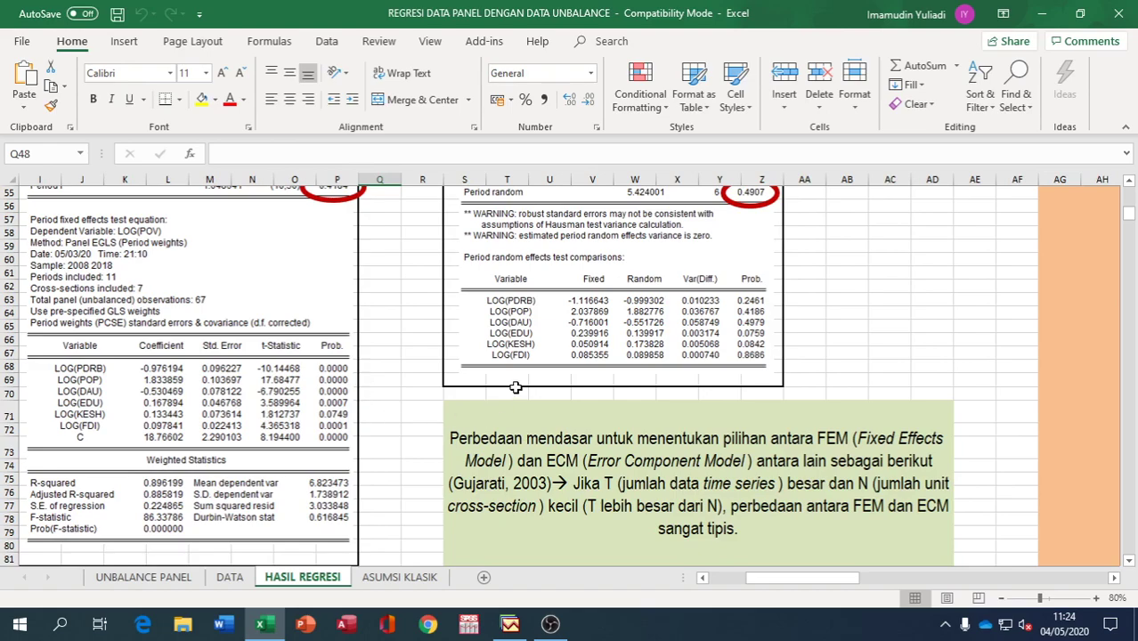
# Review the Park, normality and multicollinearity test results and the autocorrelation and multicollinearity notes on the ASUMSI KLASIK sheet
pyautogui.click(407, 578)
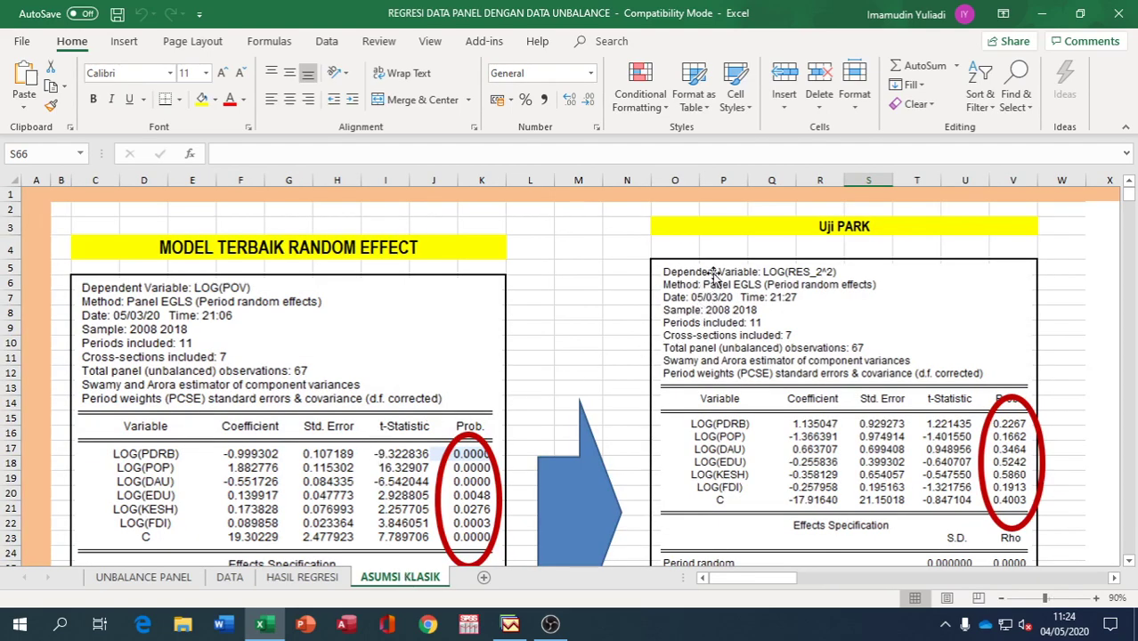
pyautogui.scroll(-1, 774, 253)
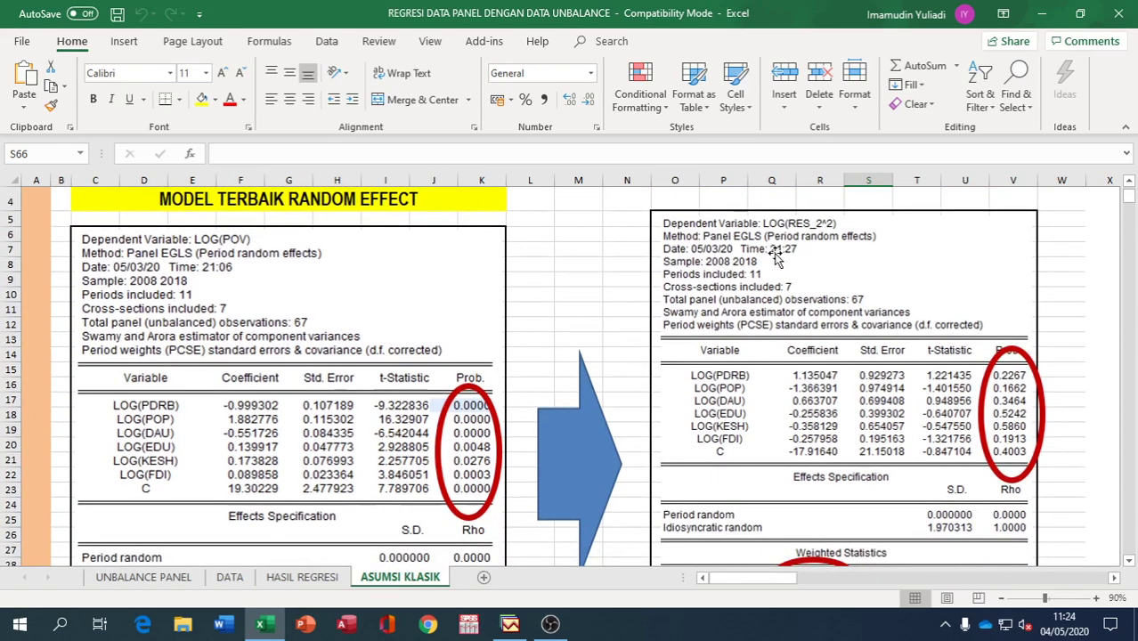
pyautogui.scroll(-3, 777, 256)
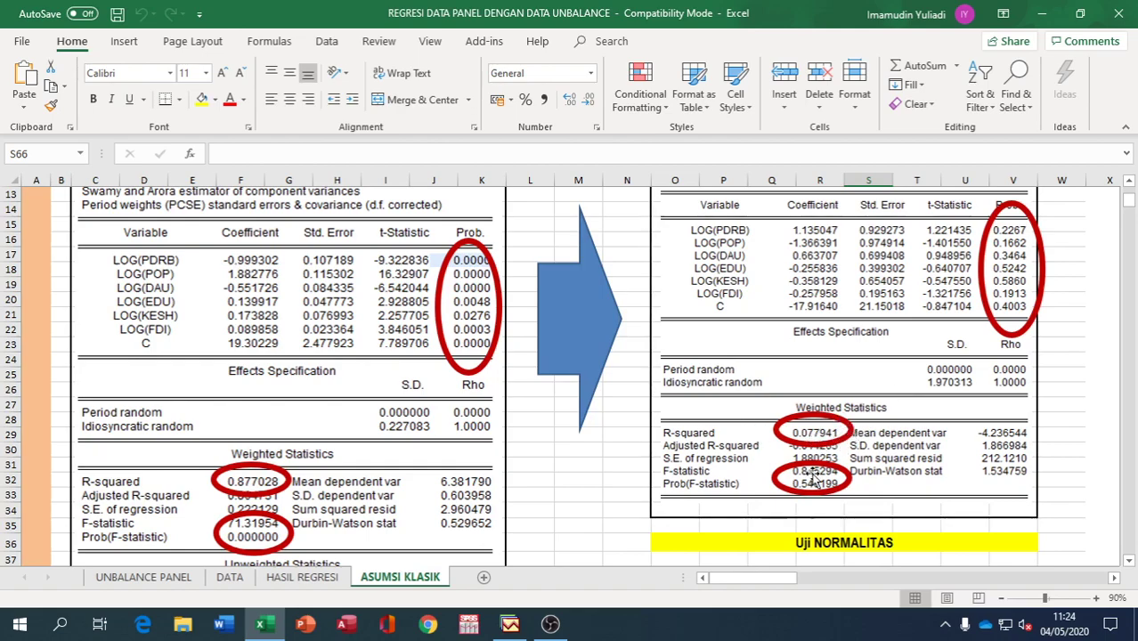
pyautogui.scroll(-9, 828, 463)
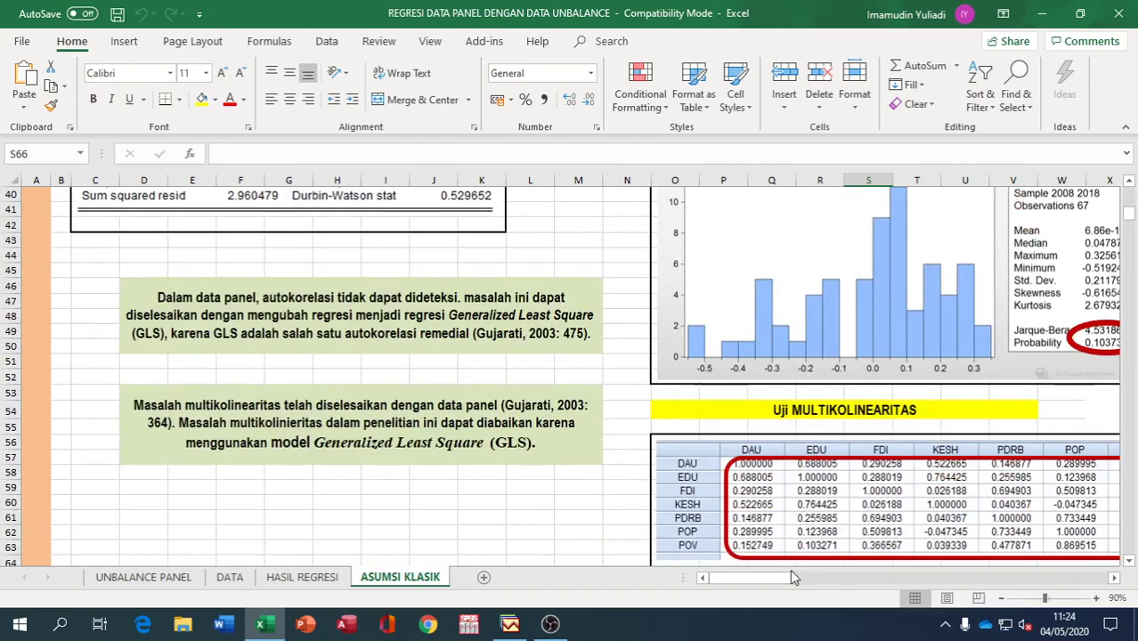
pyautogui.moveTo(788, 577); pyautogui.dragTo(820, 576)
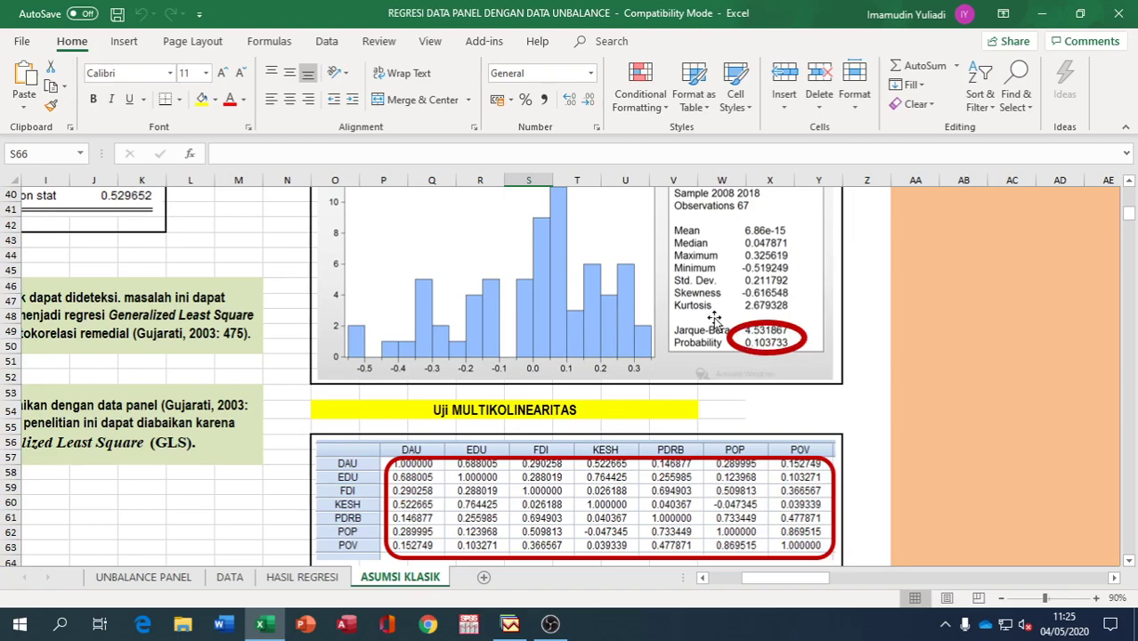
pyautogui.scroll(-2, 714, 319)
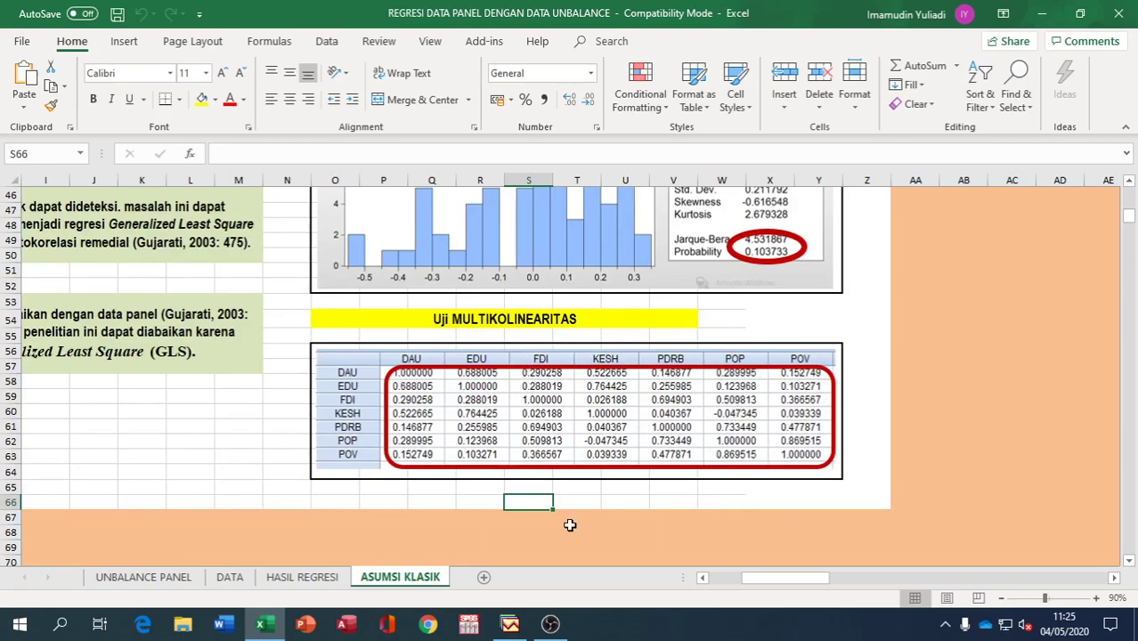
pyautogui.moveTo(746, 579); pyautogui.dragTo(721, 578)
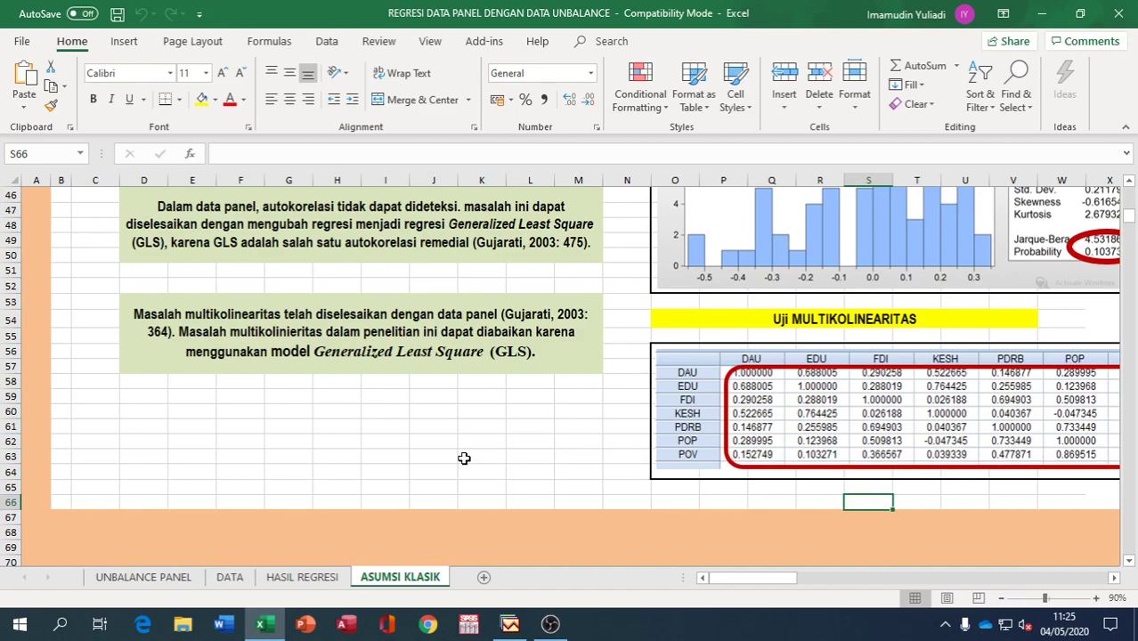
pyautogui.scroll(11, 318, 351)
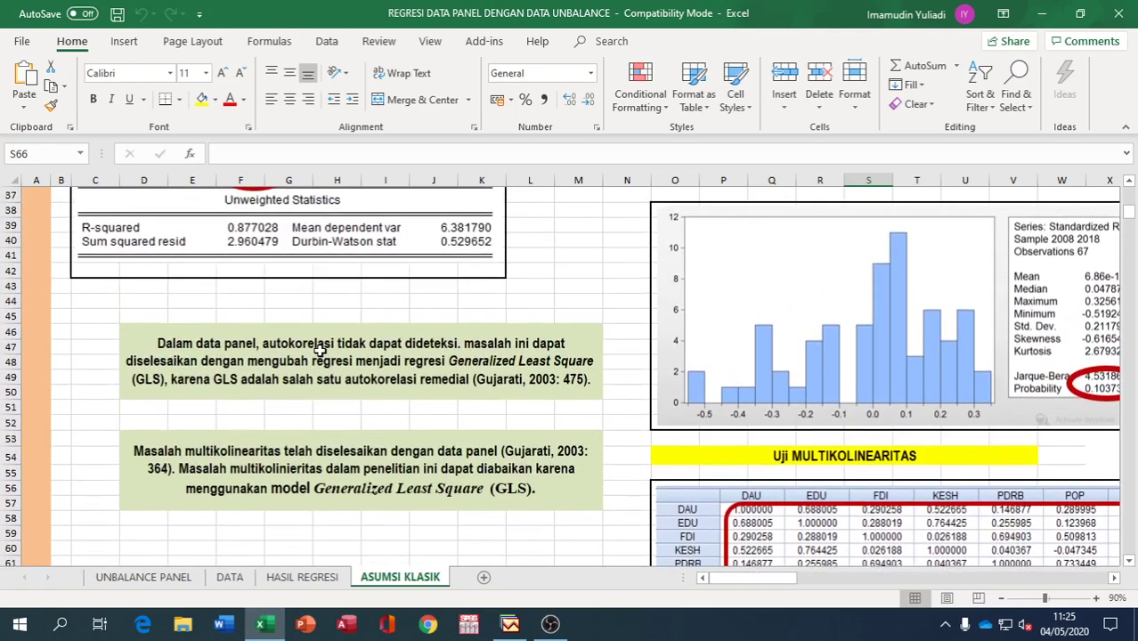
# Examine the best random effect model's coefficients, probabilities, R-squared and F-statistic in the MODEL TERBAIK RANDOM EFFECT section
pyautogui.scroll(2, 319, 352)
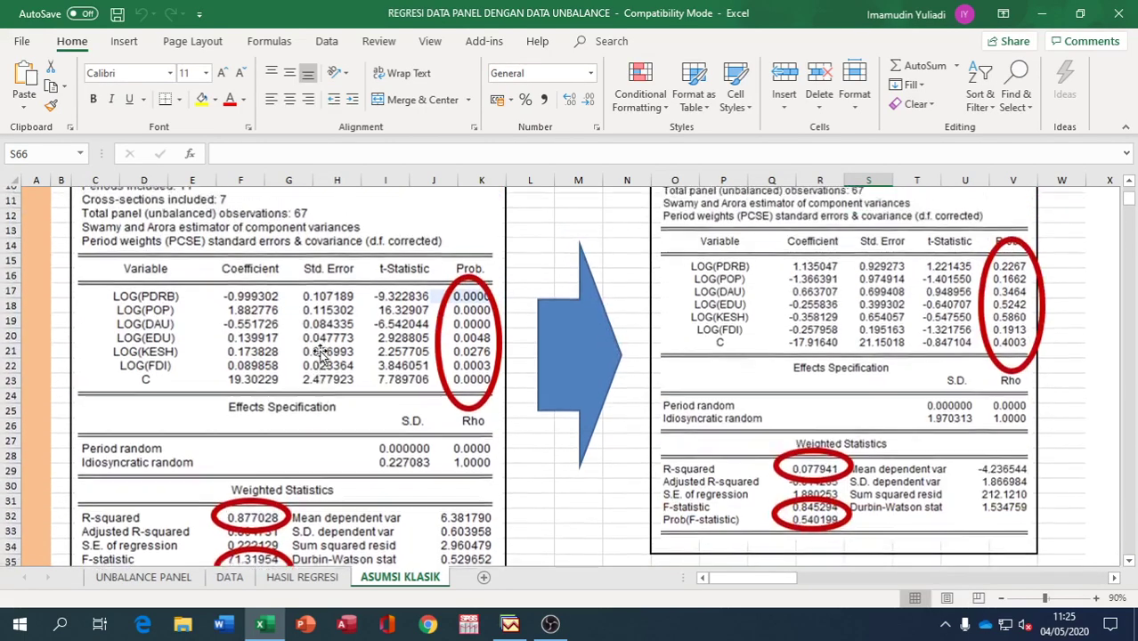
pyautogui.scroll(1, 449, 316)
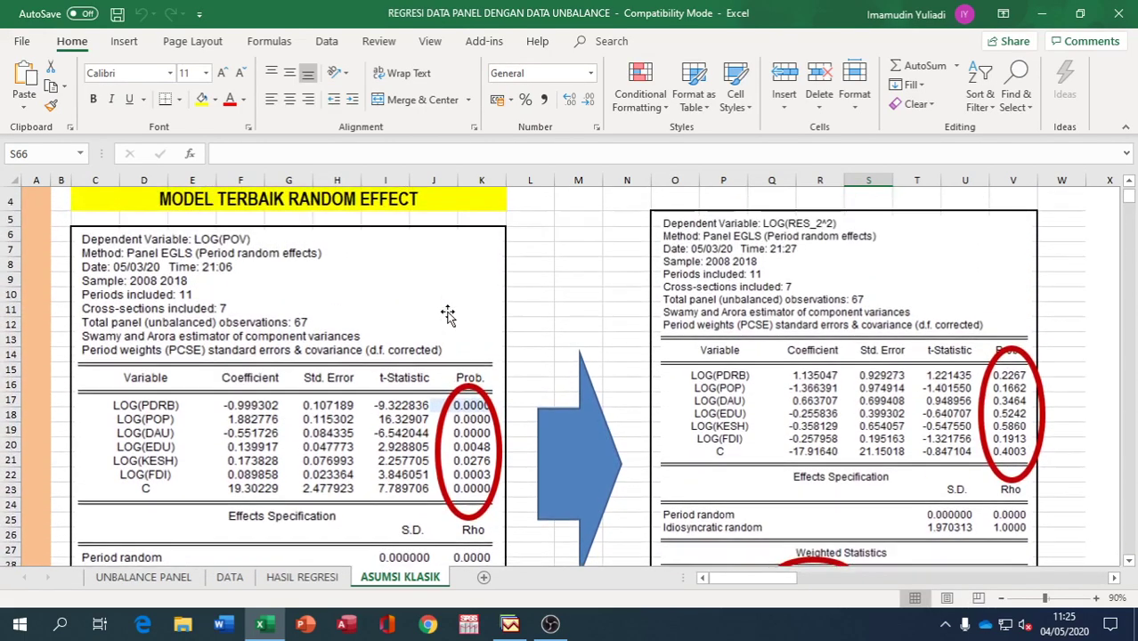
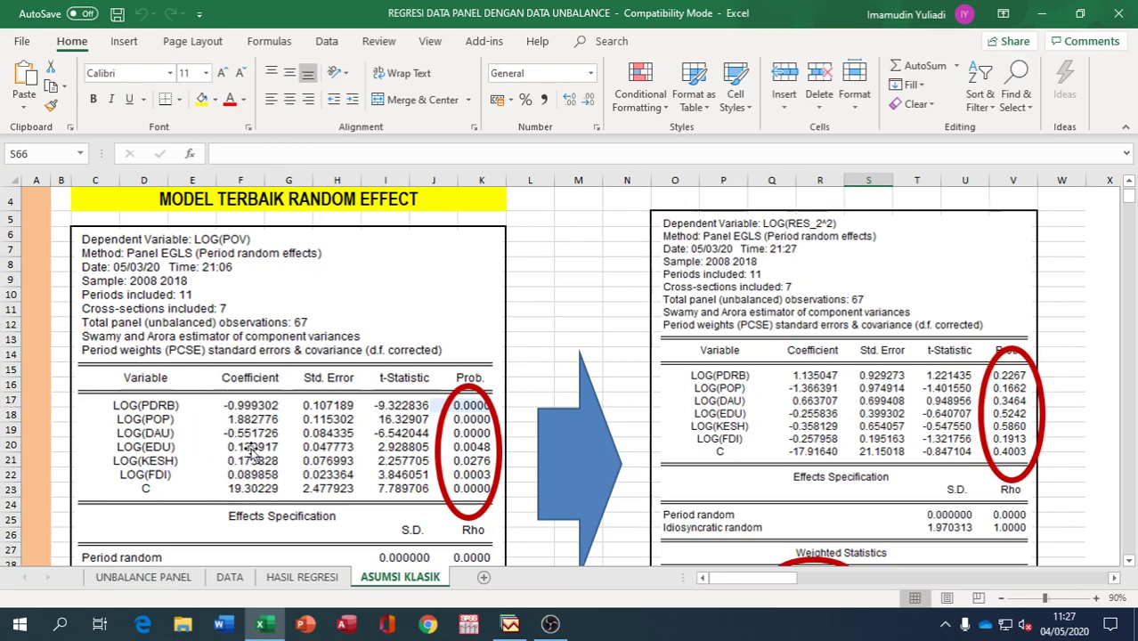
pyautogui.scroll(-5, 252, 454)
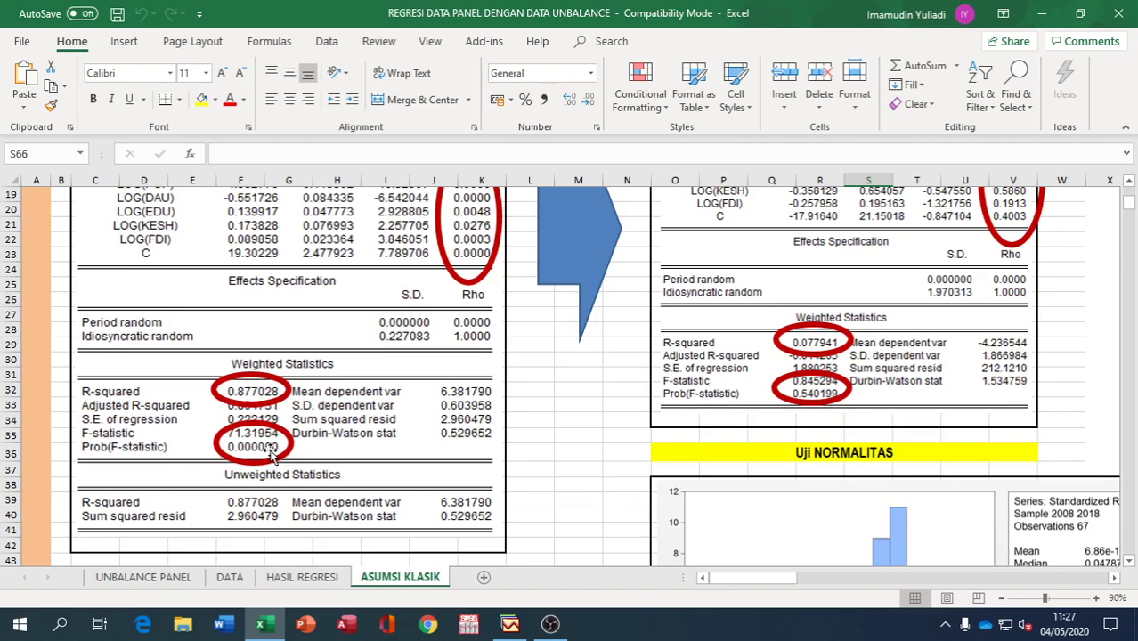
pyautogui.scroll(1, 272, 454)
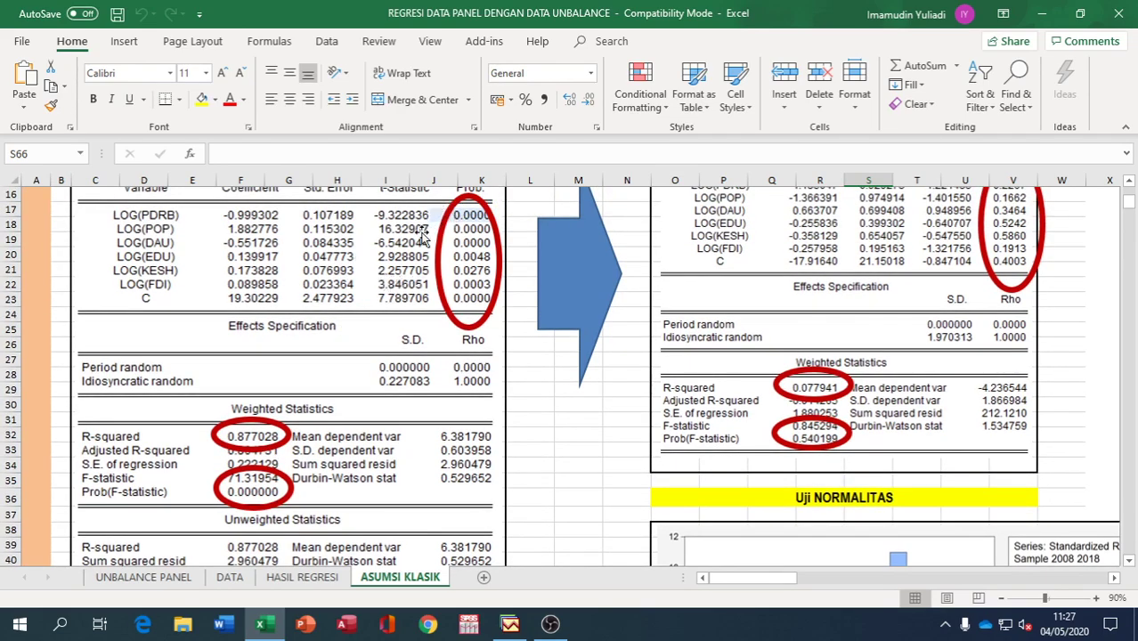
pyautogui.scroll(3, 435, 327)
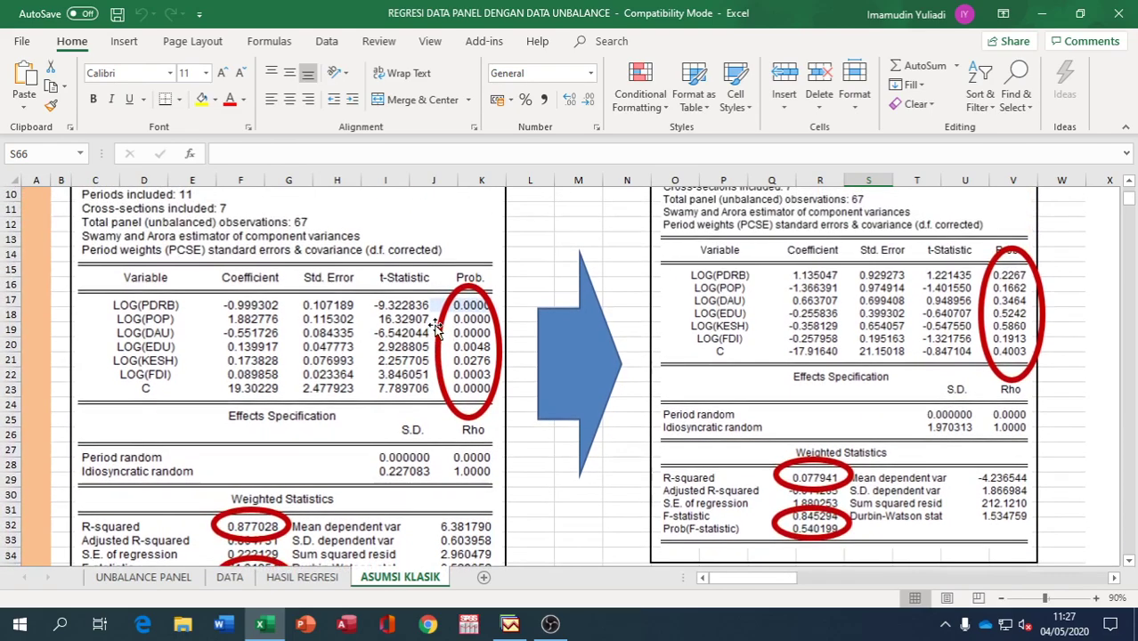
pyautogui.scroll(1, 436, 327)
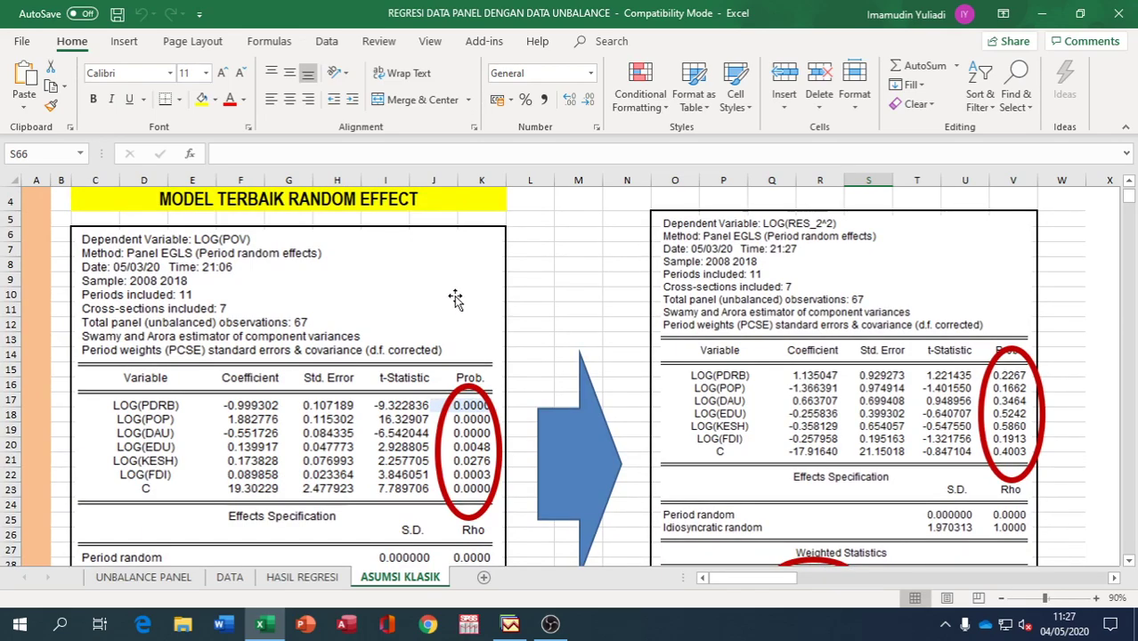
pyautogui.scroll(1, 455, 298)
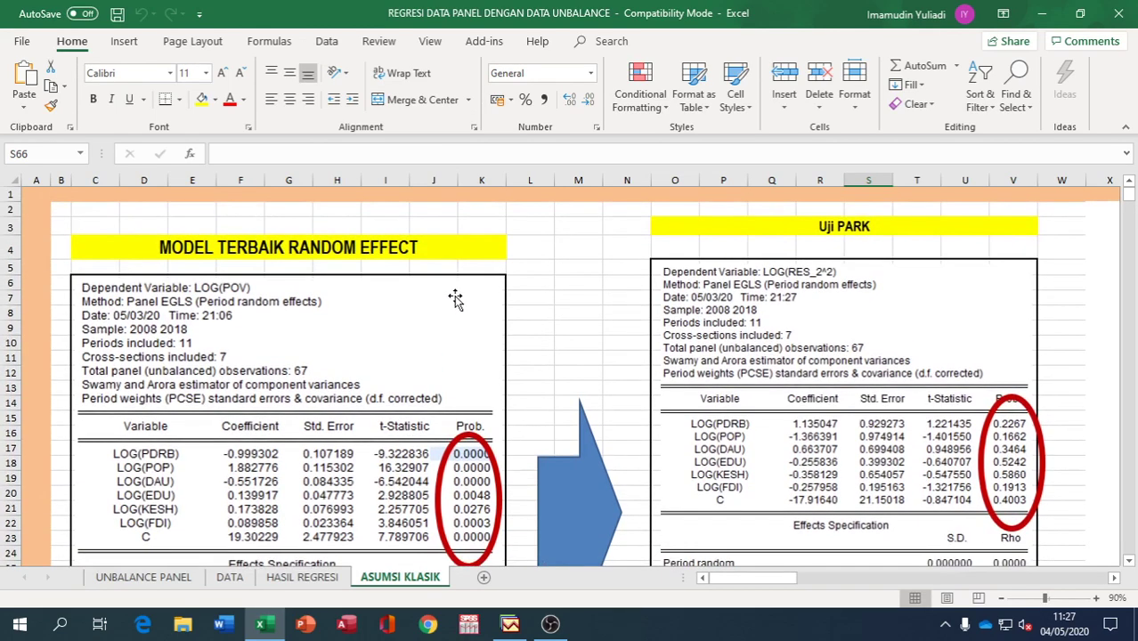